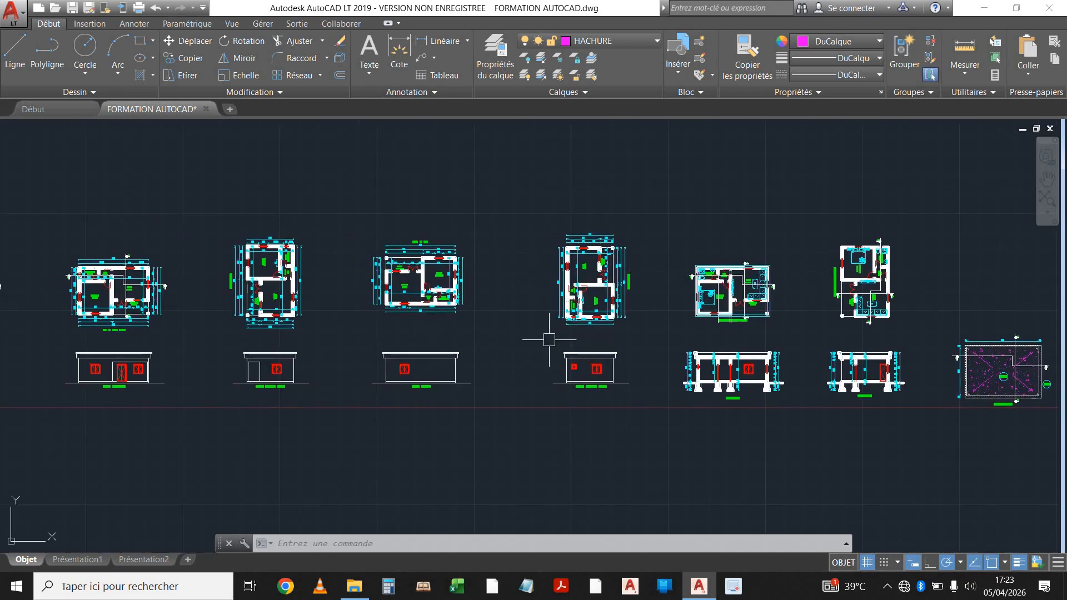
Step: Copy the furnished floor plan with its title "Vue en plan aménagée" to the empty area right of the roof plan
middle_drag(170, 311, 469, 333)
scroll(210, 305, up, 3)
click(198, 237)
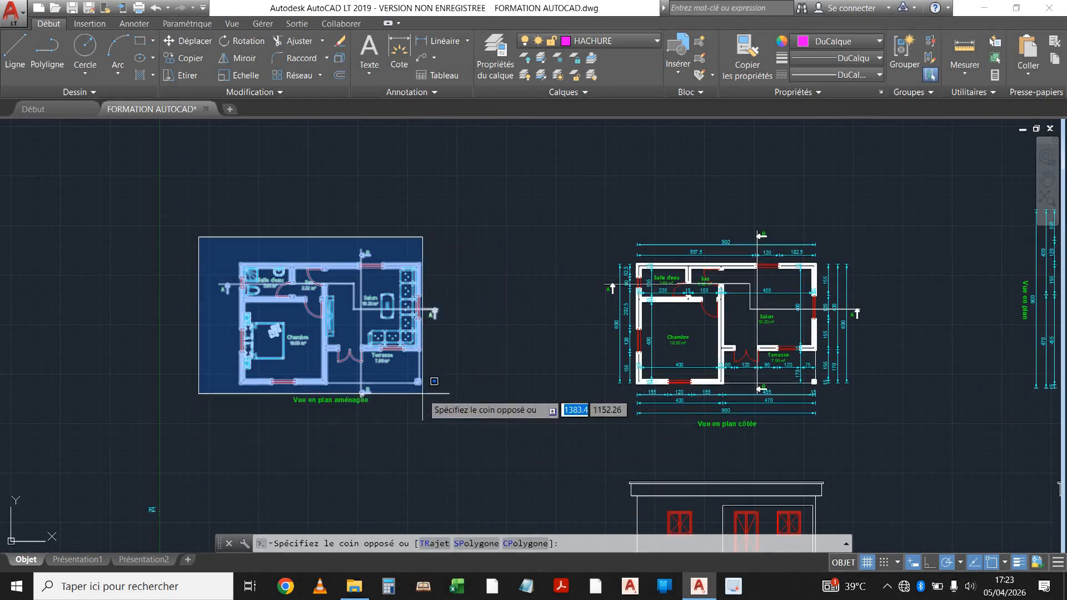
click(475, 429)
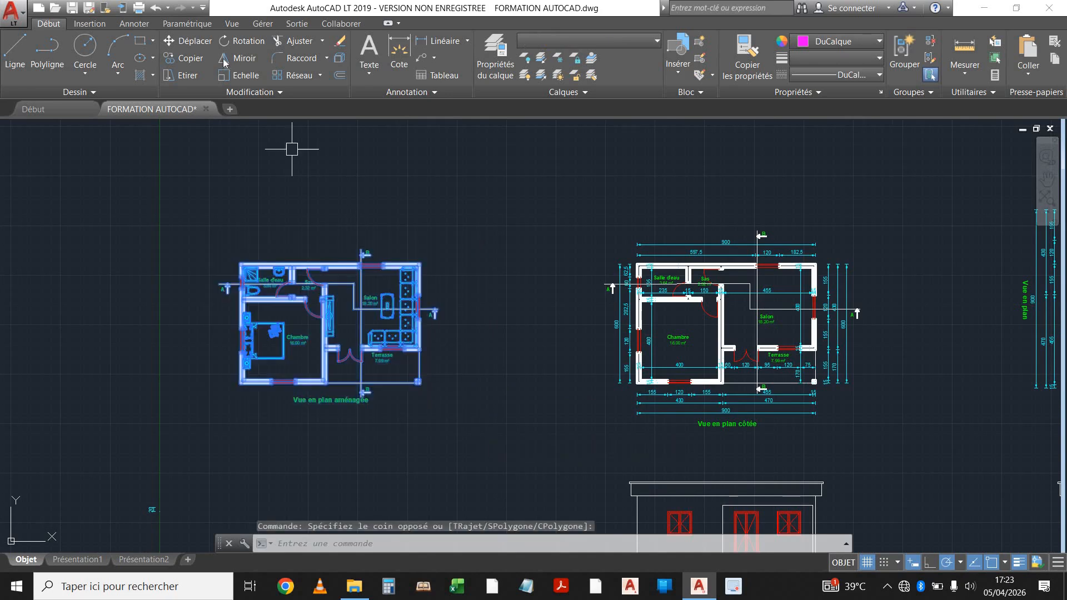
click(183, 58)
click(302, 287)
scroll(305, 286, down, 6)
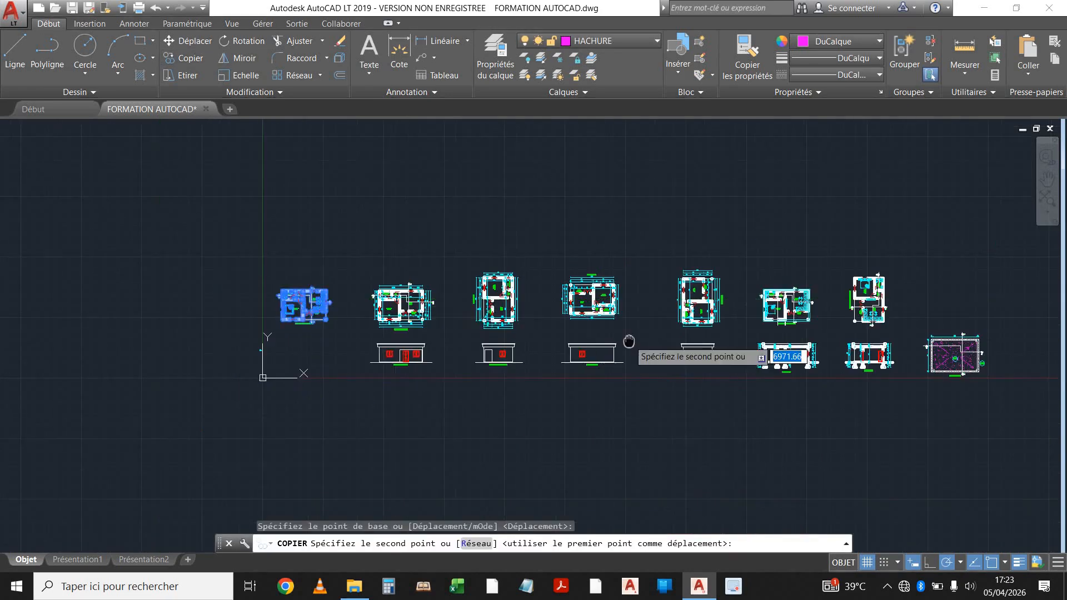
middle_drag(625, 340, 274, 359)
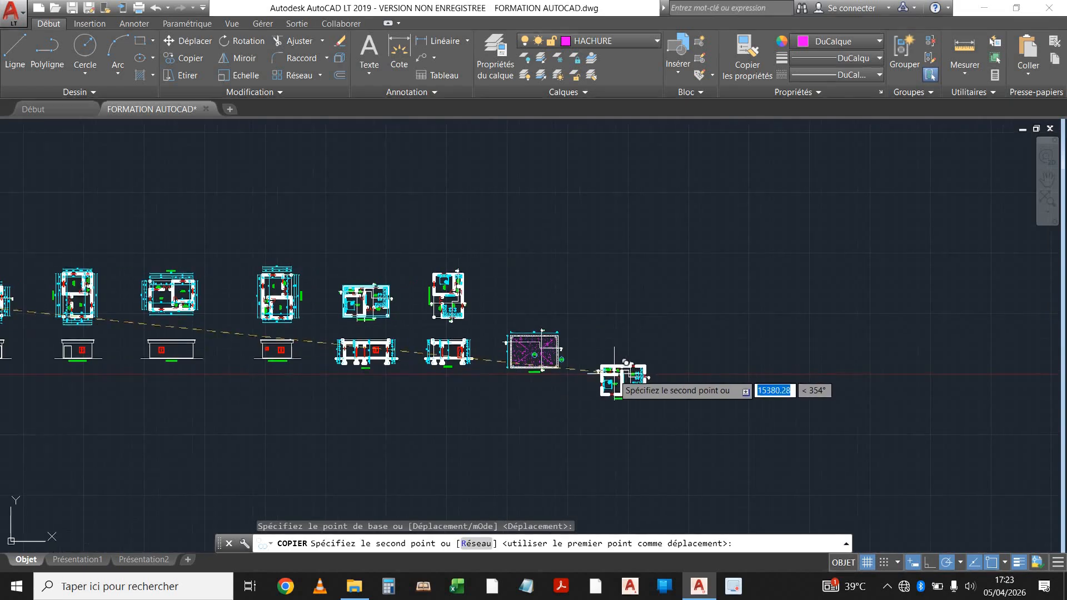
scroll(614, 374, up, 4)
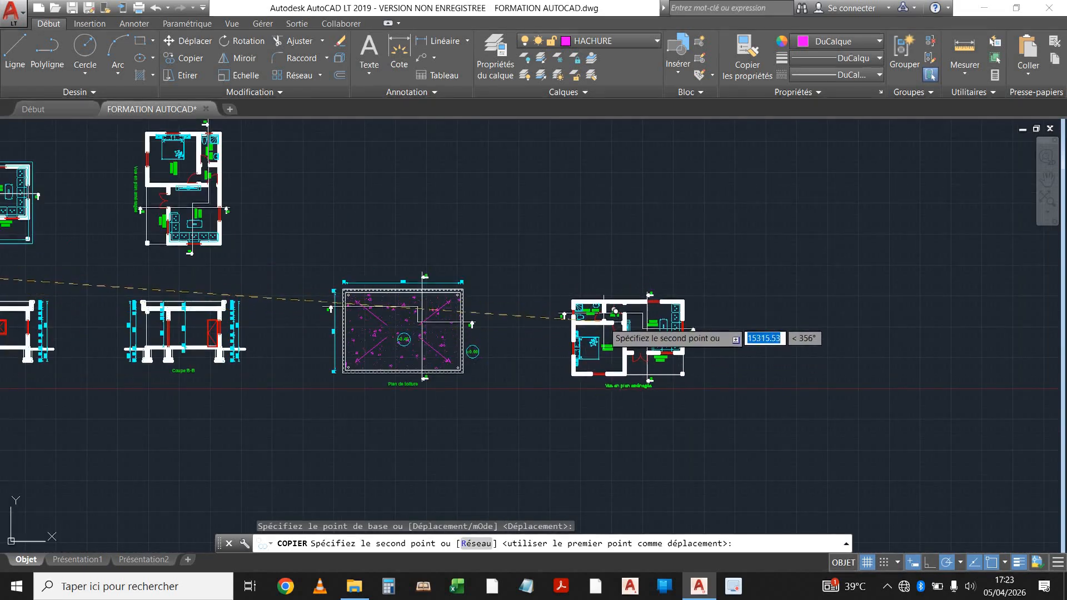
click(621, 304)
key(Return)
Step: Delete the row of five plans above the side and rear façades and the sections, keeping the furnished and main dimensioned plans
scroll(500, 261, down, 2)
middle_drag(383, 255, 768, 322)
middle_drag(608, 313, 639, 357)
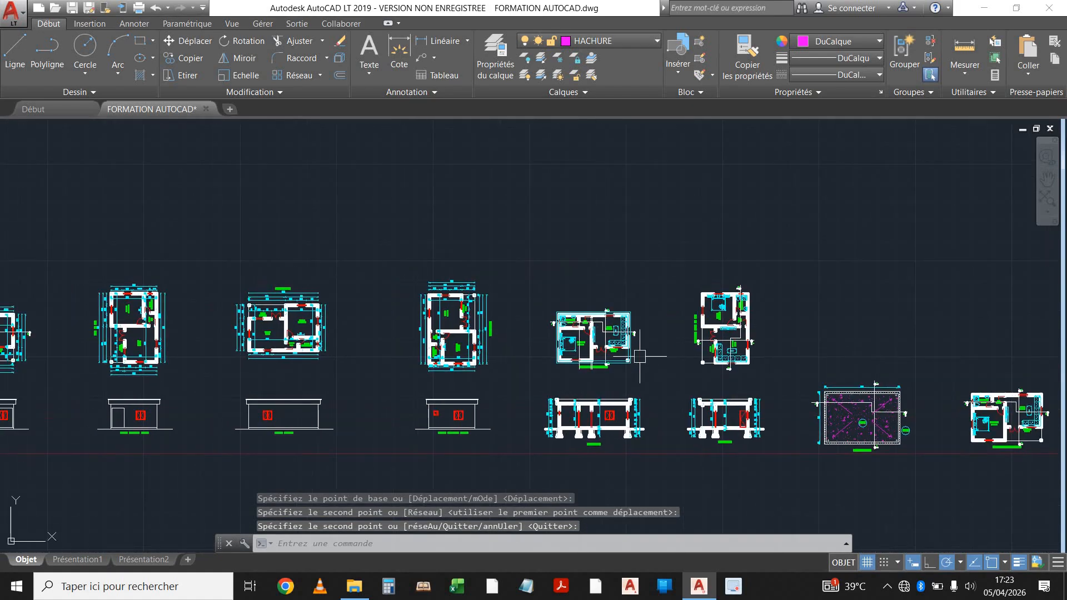
scroll(357, 352, down, 2)
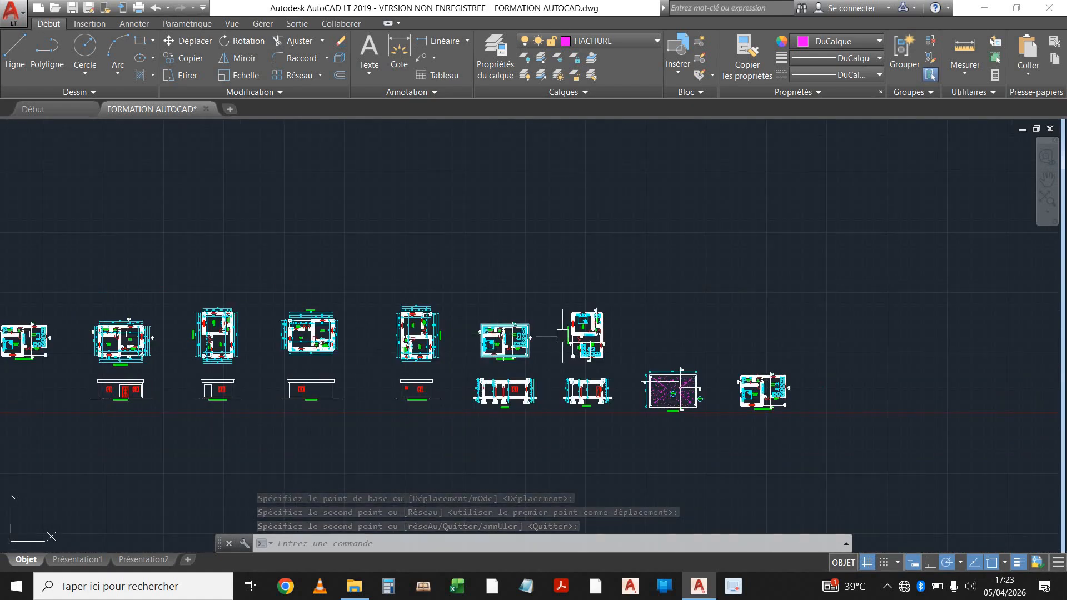
scroll(464, 362, up, 3)
scroll(378, 328, down, 2)
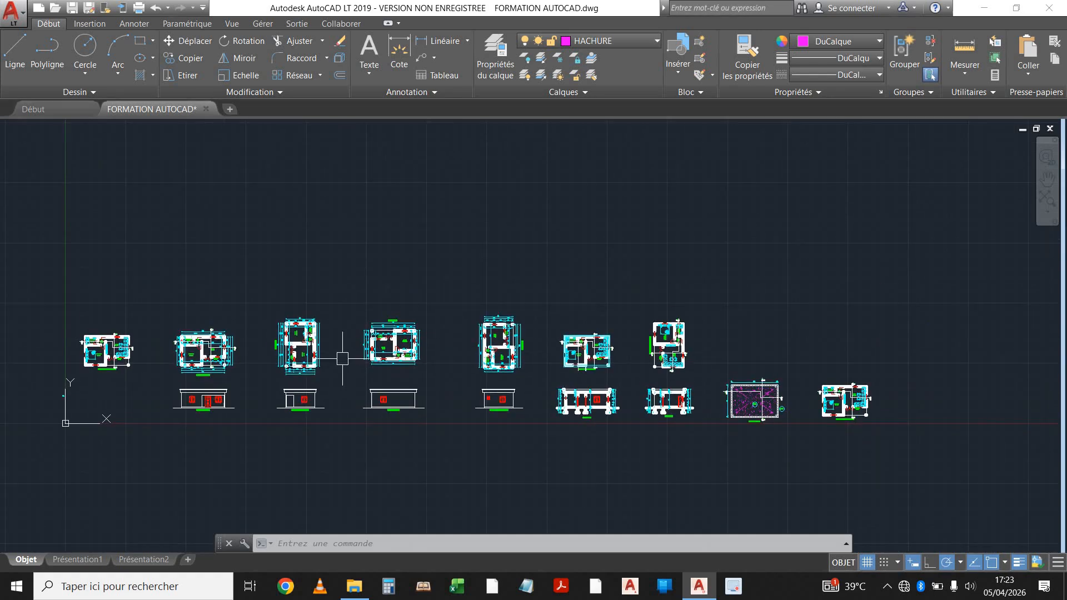
scroll(272, 325, up, 2)
click(258, 289)
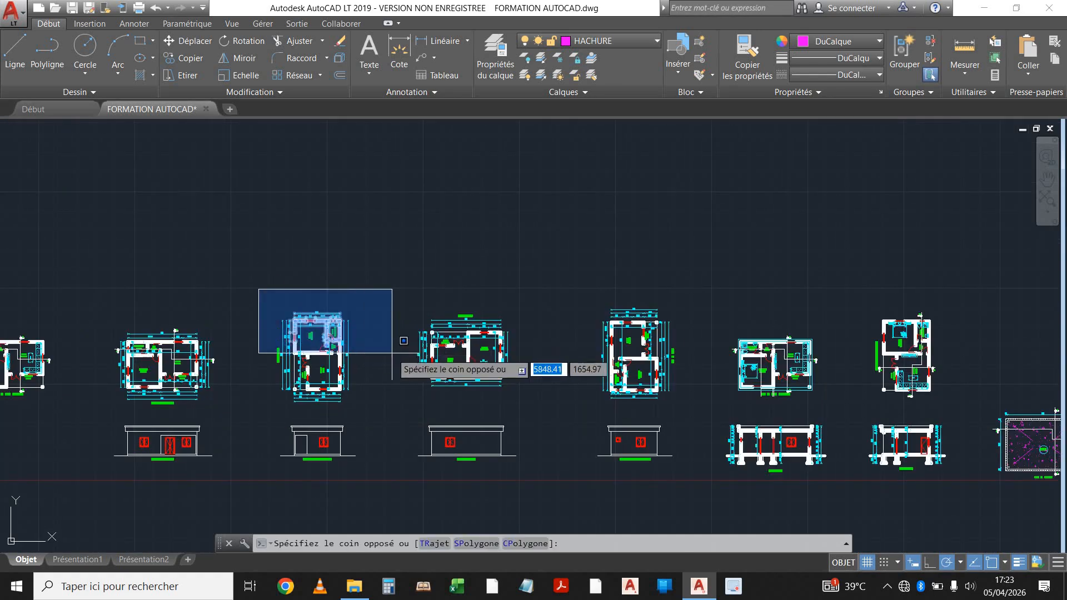
scroll(483, 356, down, 2)
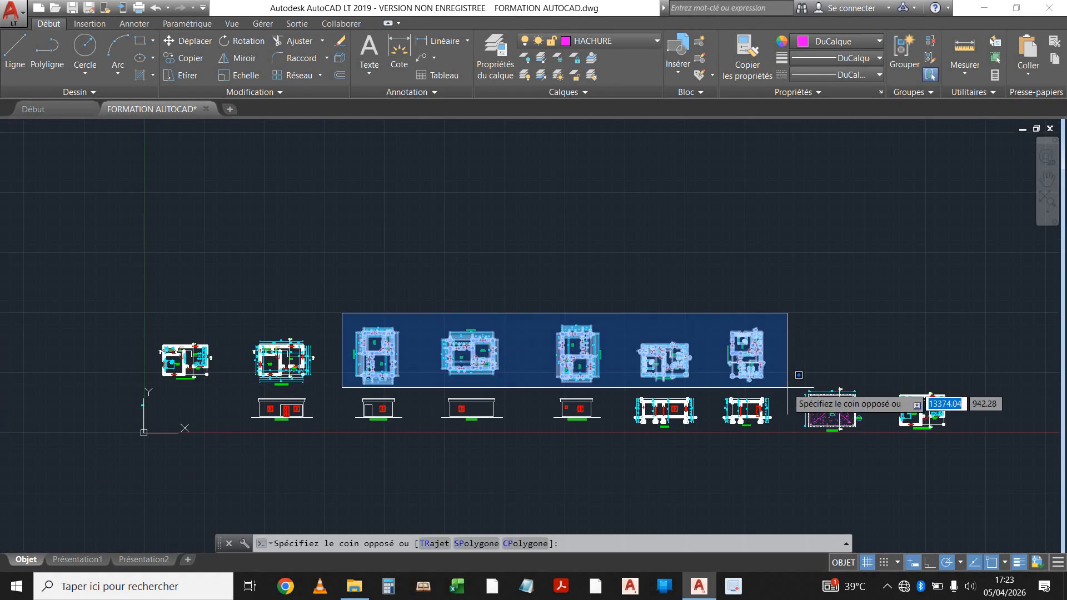
click(786, 385)
key(Delete)
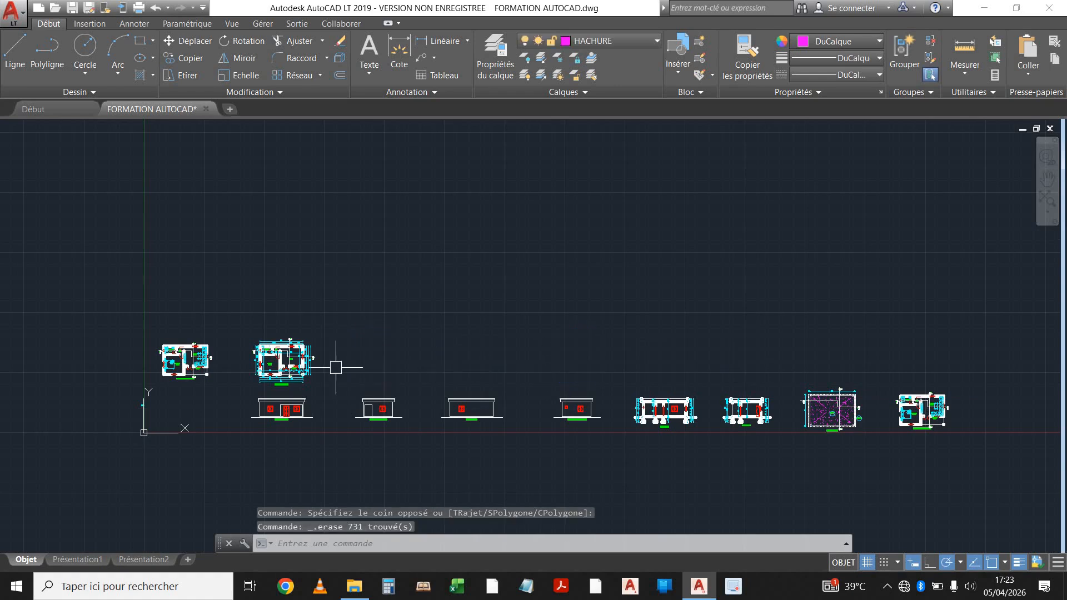
scroll(322, 344, up, 4)
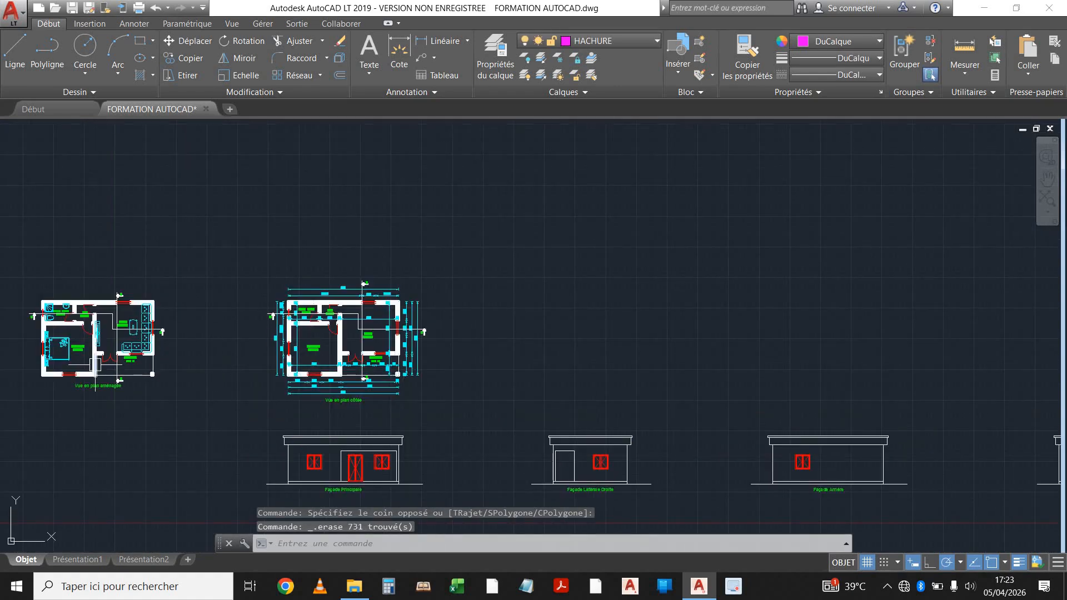
scroll(97, 364, up, 2)
scroll(97, 364, down, 2)
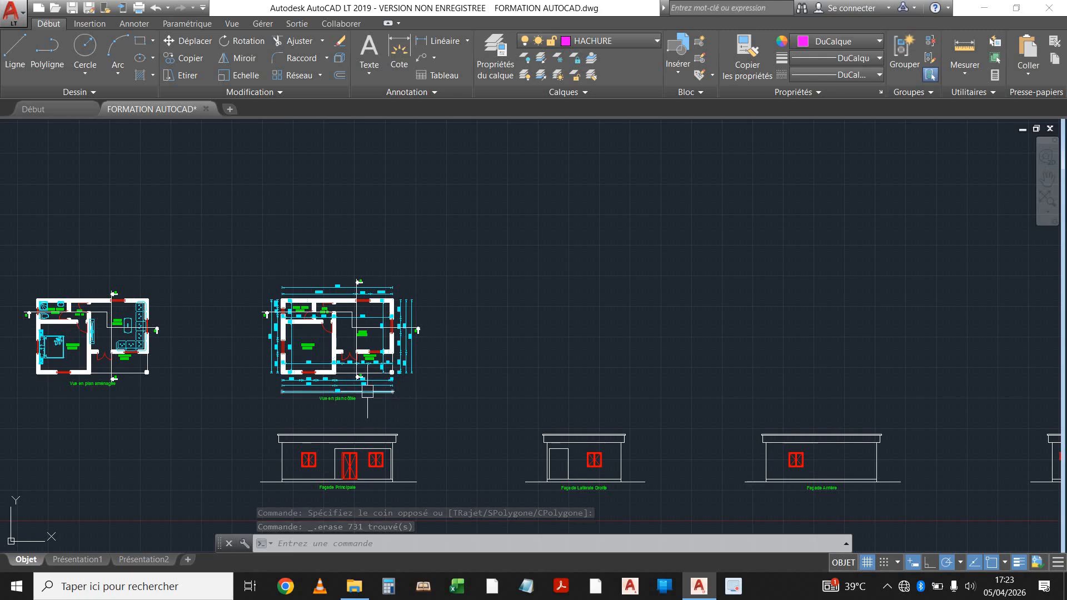
scroll(346, 410, up, 4)
scroll(287, 421, down, 7)
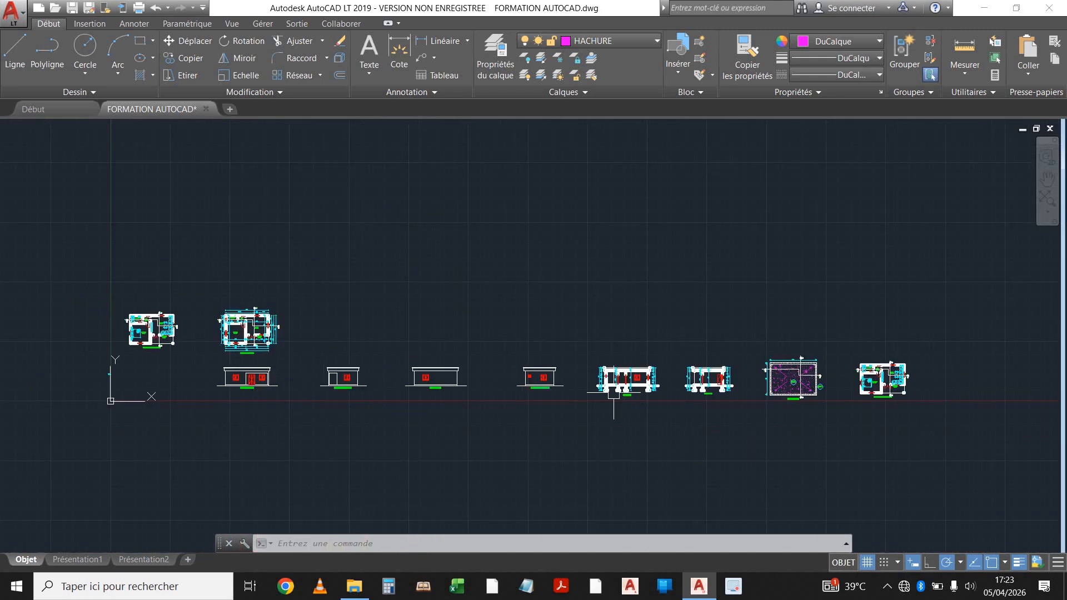
Step: Change the title under the copied plan beside the roof plan to "Plan de revêtement"
middle_drag(869, 404, 654, 388)
scroll(655, 388, up, 6)
mouse_move(725, 404)
middle_down()
mouse_move(550, 429)
mouse_move(464, 421)
middle_up()
scroll(611, 387, down, 2)
middle_drag(671, 388, 537, 406)
scroll(487, 383, up, 4)
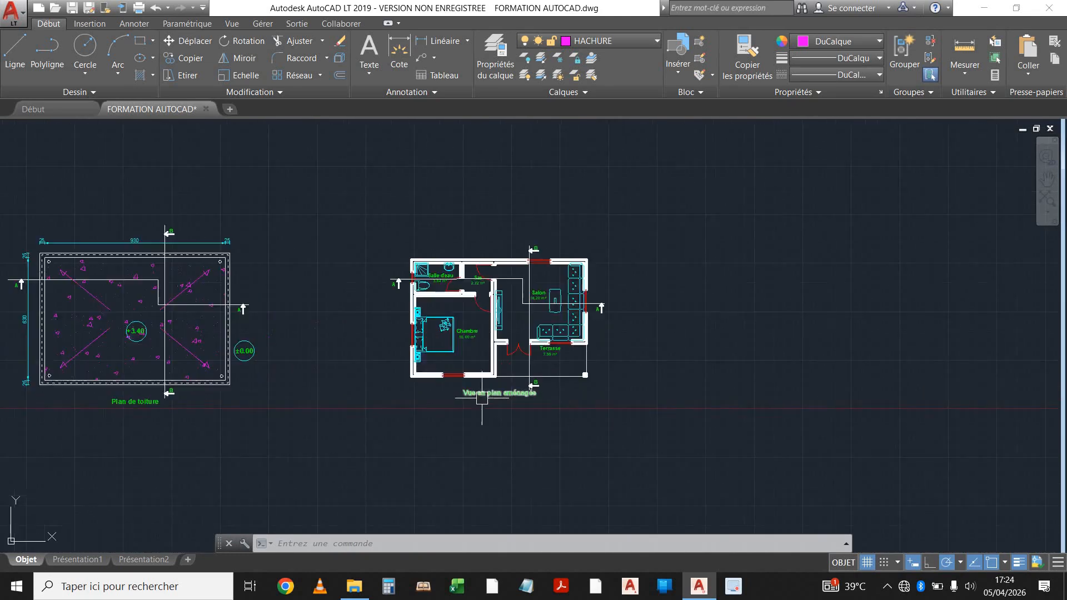
double_click(482, 382)
scroll(483, 383, up, 2)
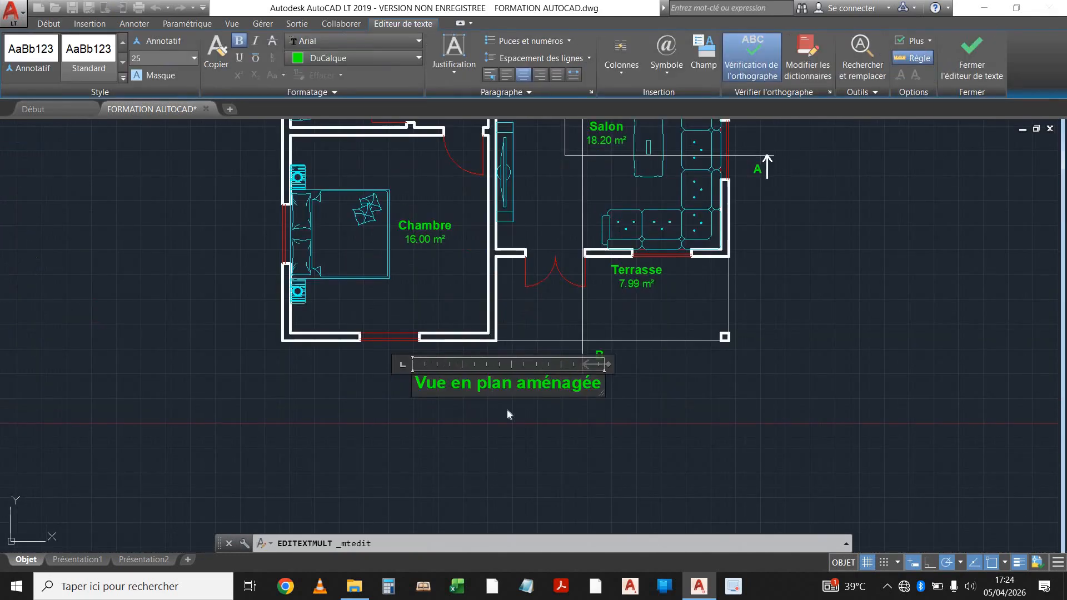
key(ctrl+a)
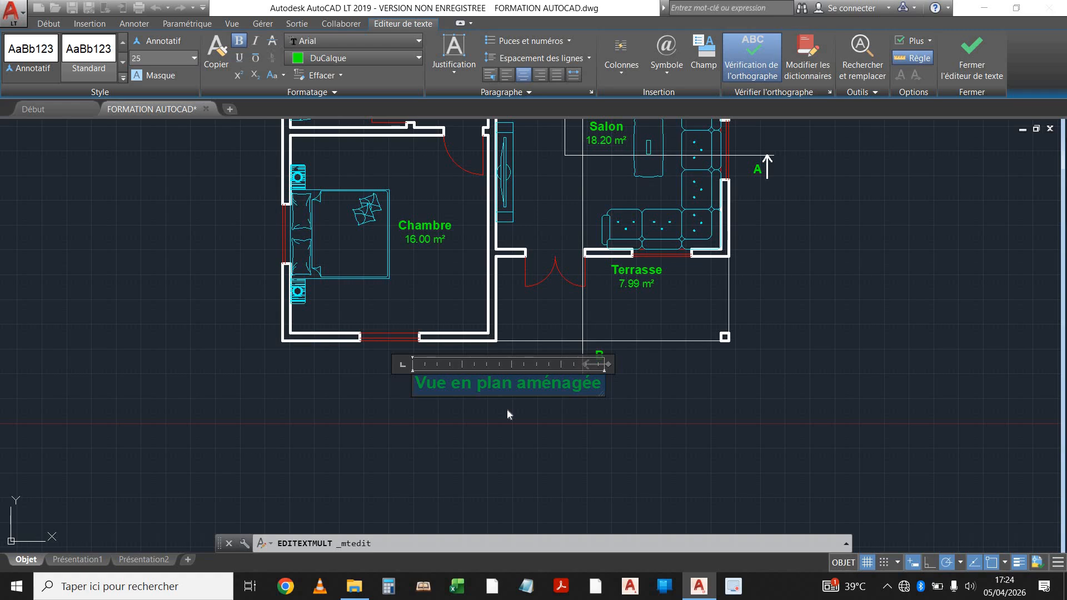
text(Plan)
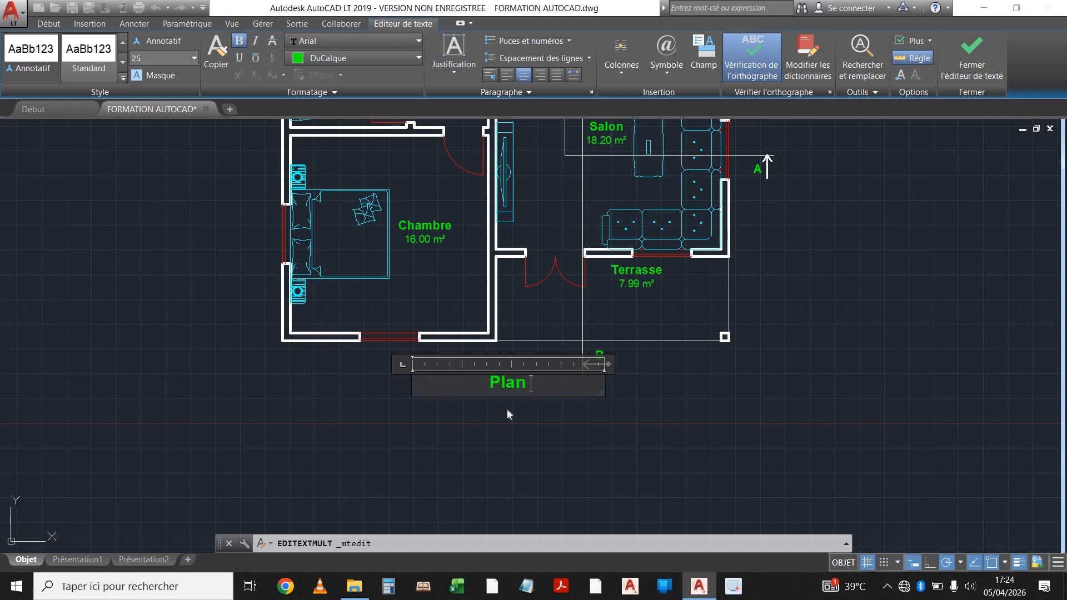
text( de rev)
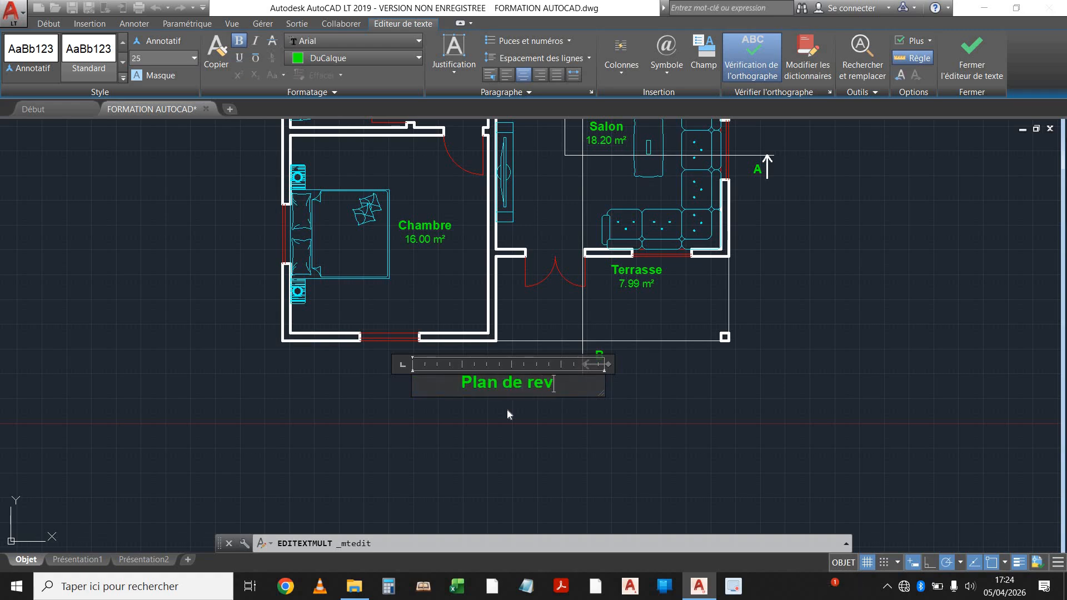
text(êtemnt)
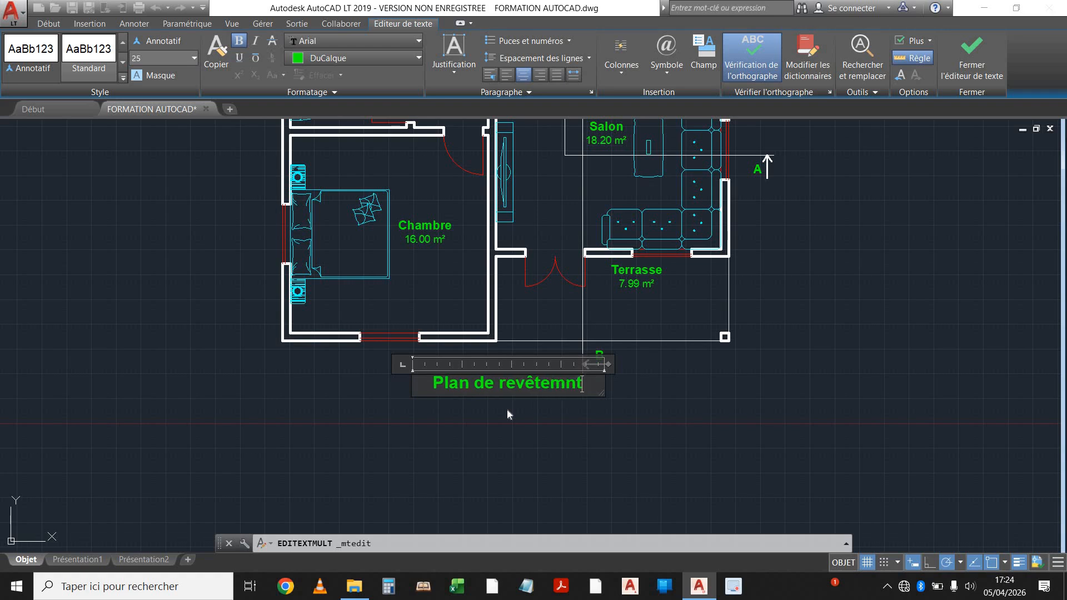
key(BackSpace)
key(BackSpace)
text(ent)
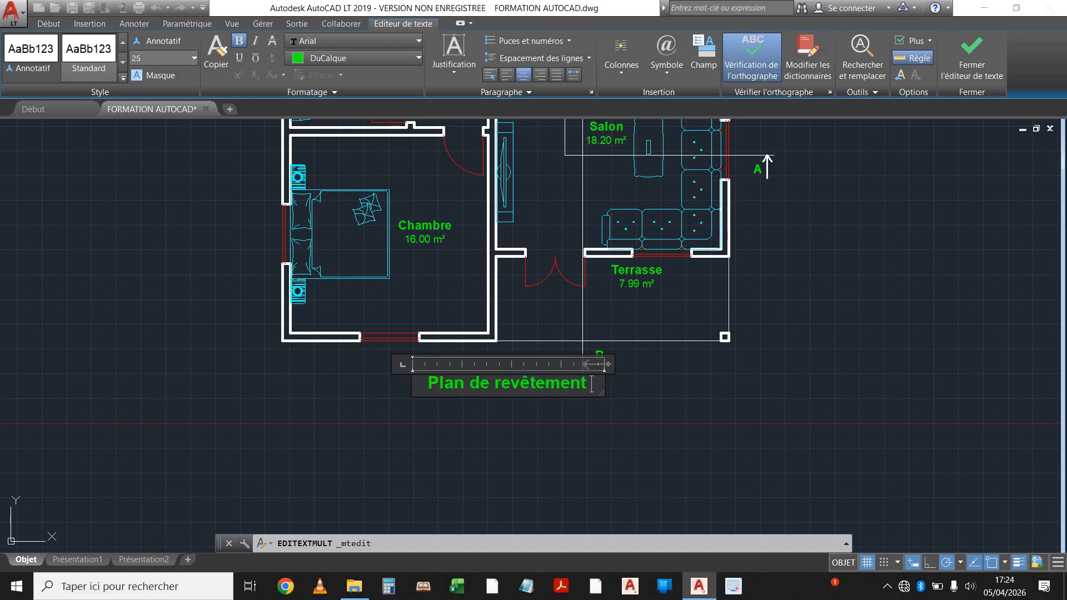
click(524, 439)
scroll(501, 404, down, 2)
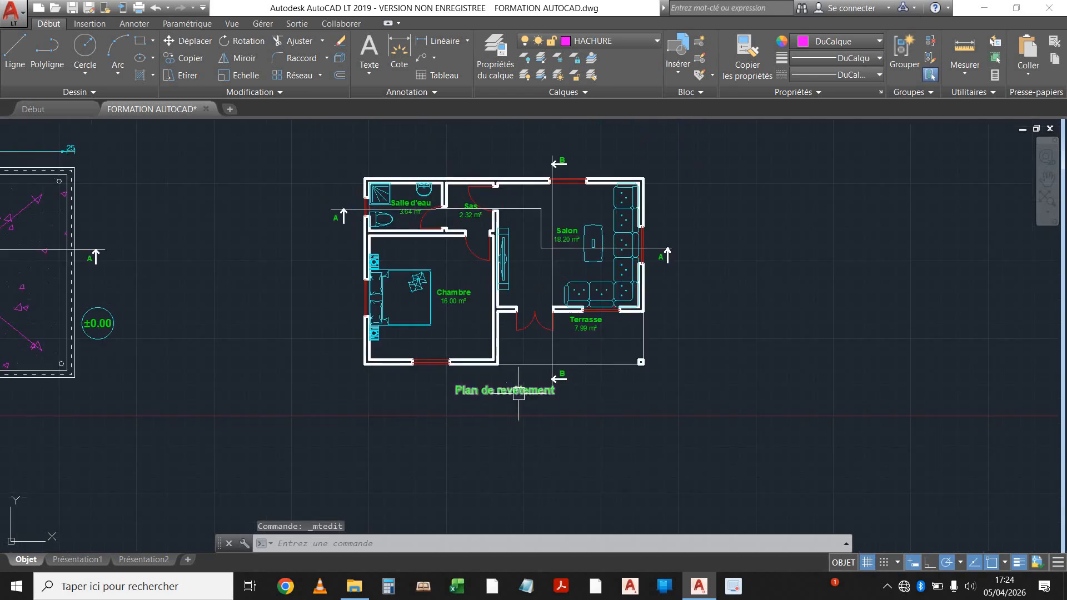
Step: Delete section lines A and B with their arrows and letters from the "Plan de revêtement" copy
scroll(518, 392, up, 3)
click(638, 368)
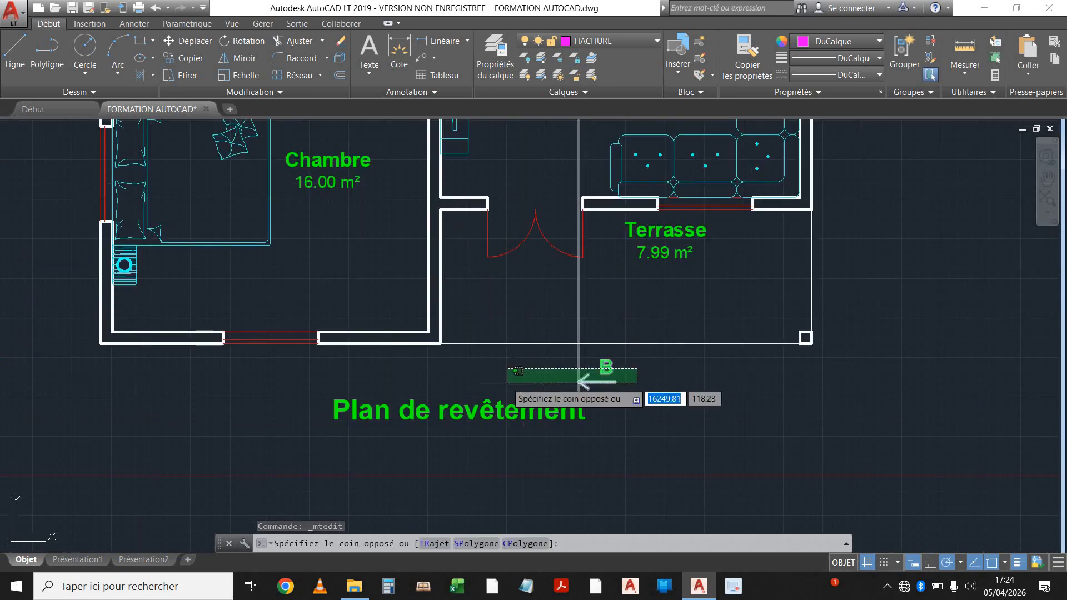
scroll(507, 383, down, 4)
scroll(540, 224, up, 3)
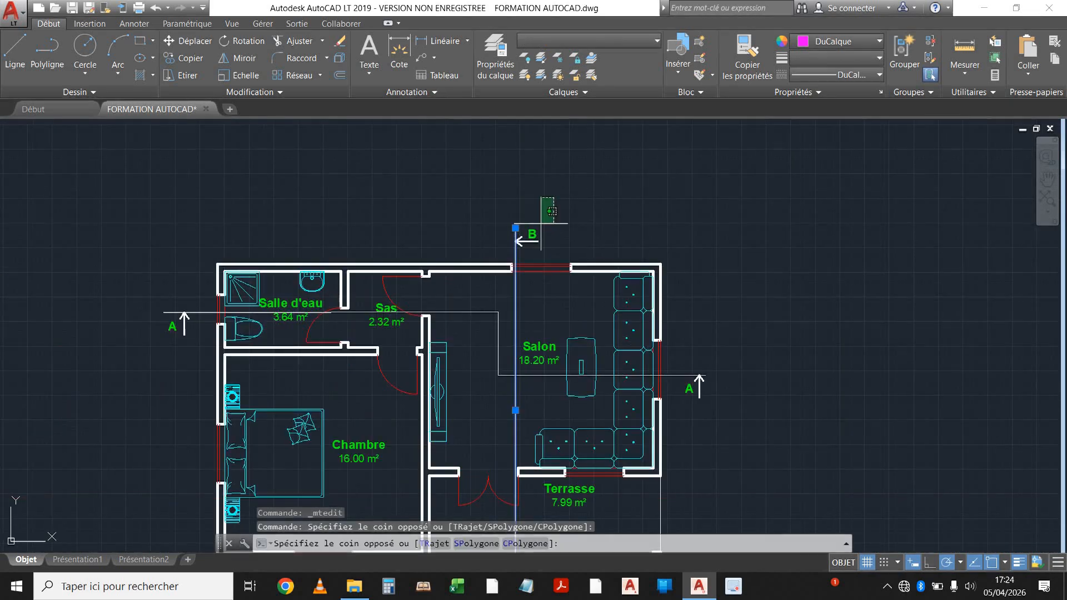
click(552, 211)
click(714, 353)
click(627, 401)
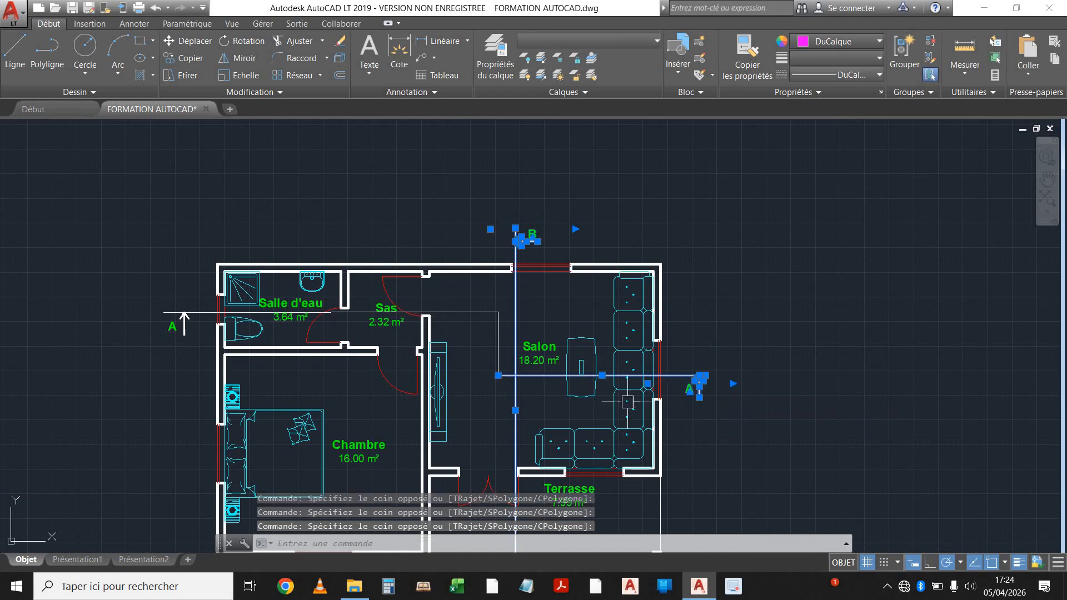
click(189, 286)
click(111, 389)
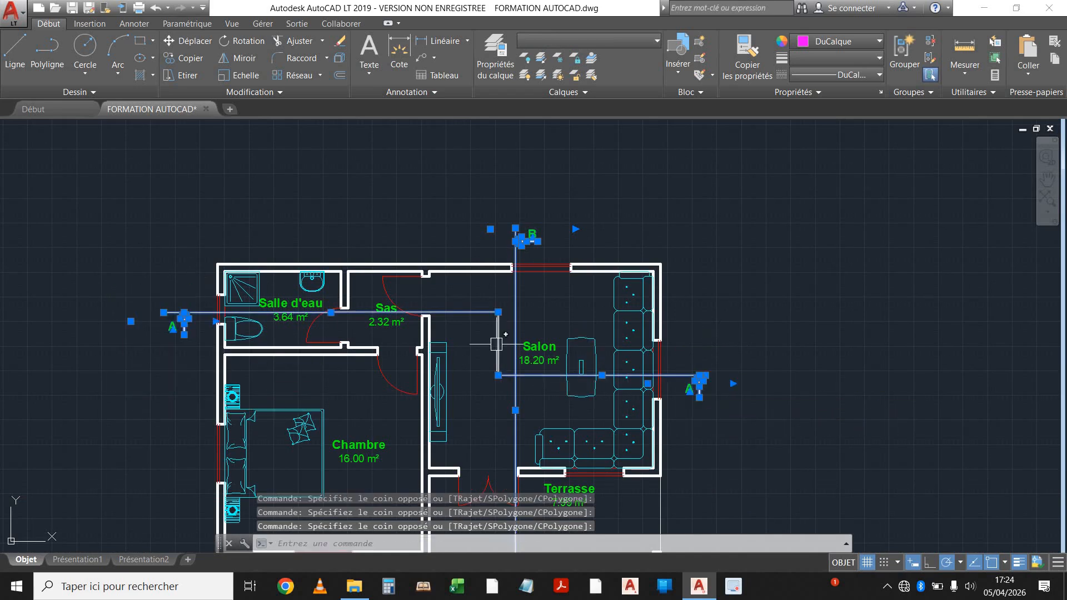
key(Delete)
Step: Delete the two uppermost sofa seats along the right-hand wall of the Salon
mouse_move(496, 289)
middle_down()
mouse_move(507, 289)
mouse_move(540, 190)
middle_up()
middle_drag(426, 286, 429, 331)
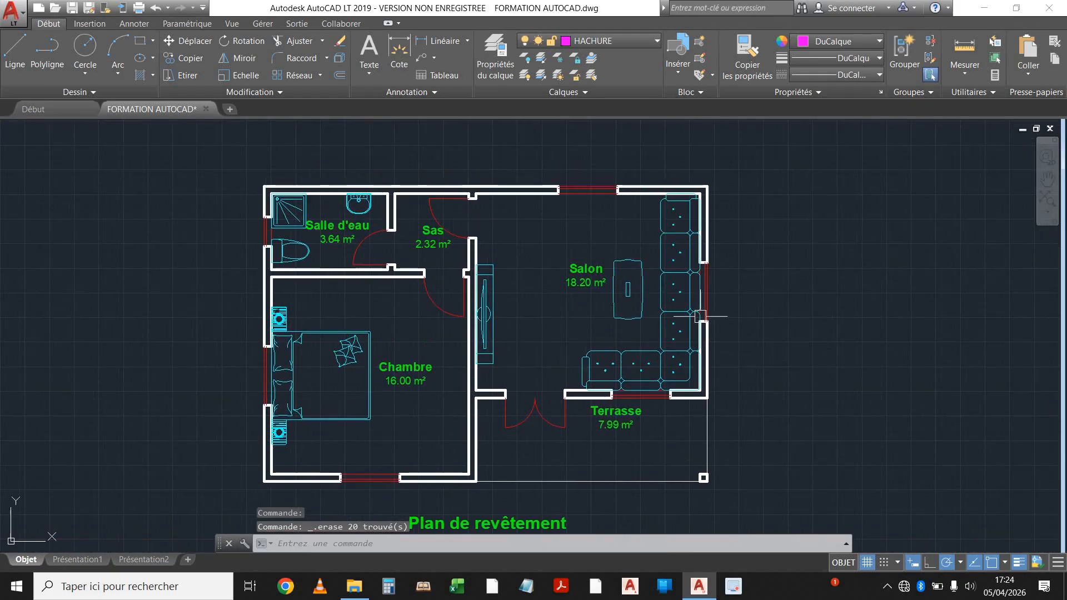
click(673, 213)
click(663, 248)
key(Delete)
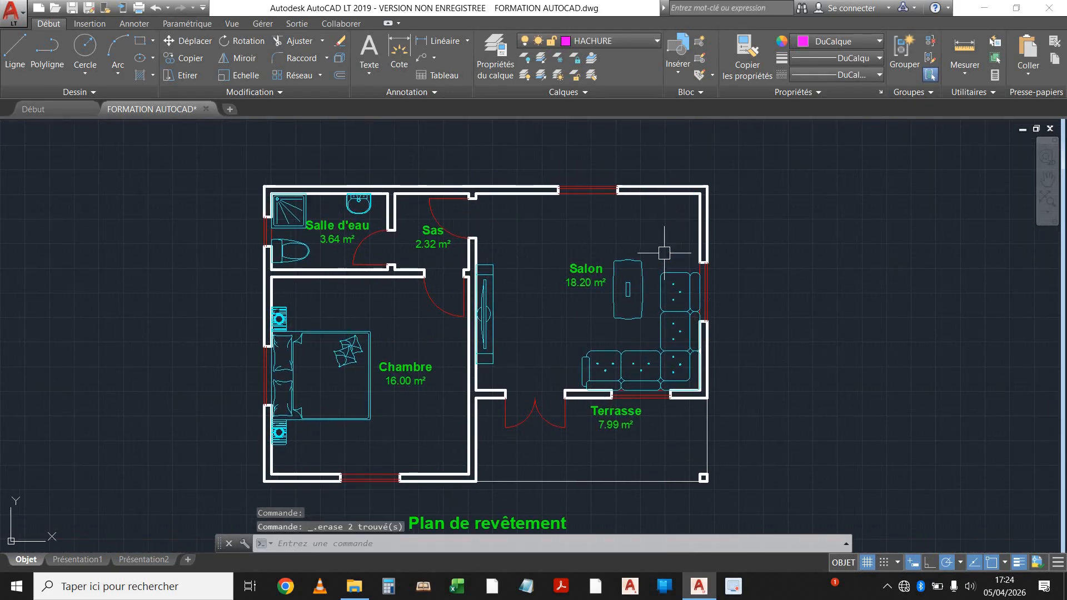
Step: Delete the Salon's coffee table and the remaining sofa seats, except for the corner seat
click(664, 253)
click(623, 354)
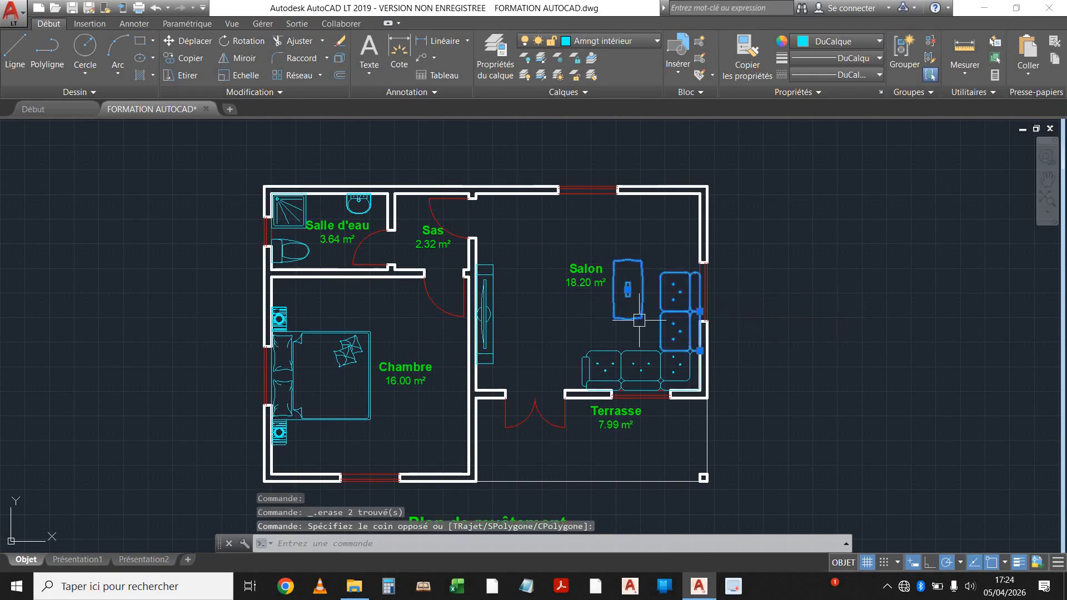
click(623, 355)
click(598, 343)
click(589, 365)
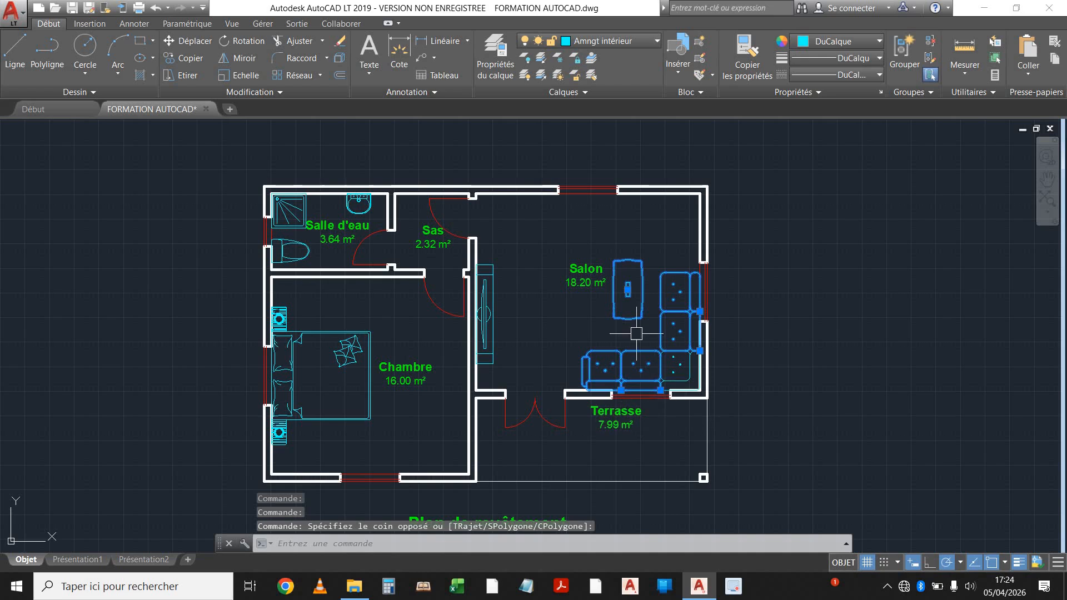
click(769, 402)
key(Delete)
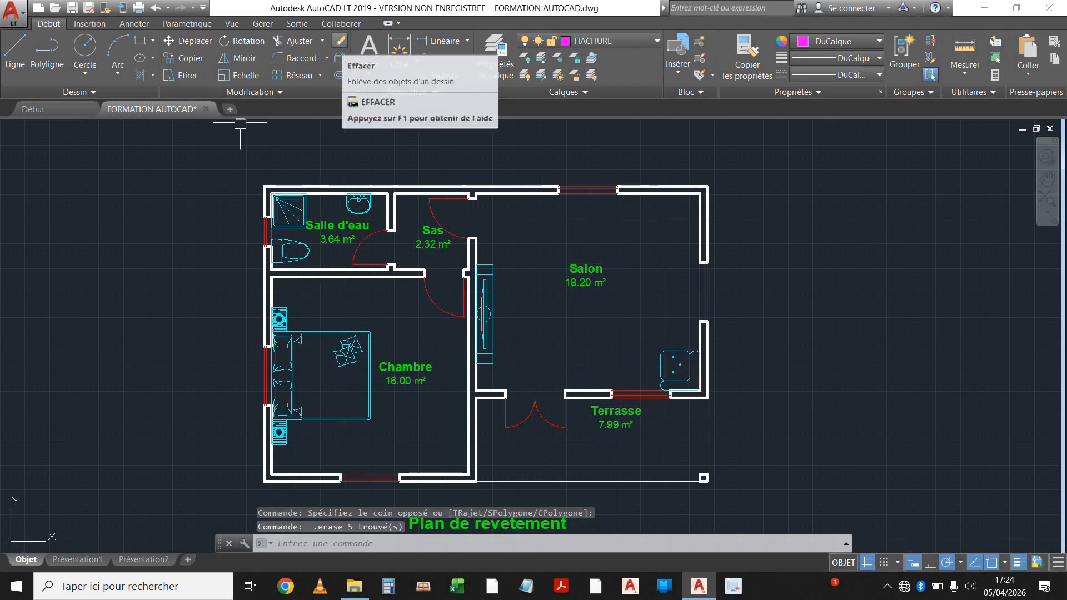
Step: Delete the bed with its nightstands from the Chambre and the toilet, shower and washbasin from the Salle d'eau
click(340, 42)
key(Return)
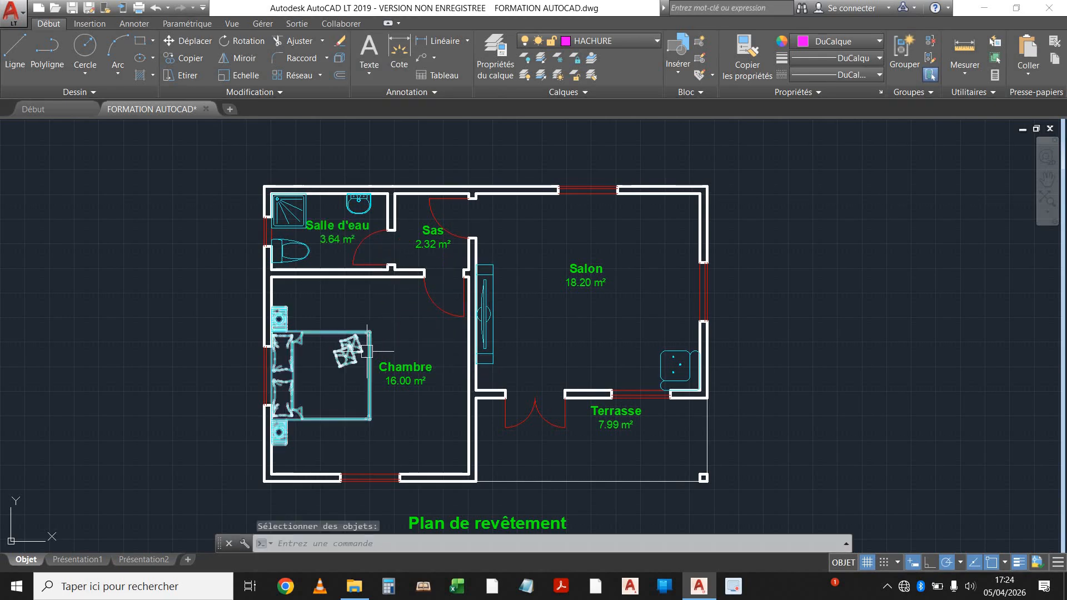
click(317, 338)
click(302, 252)
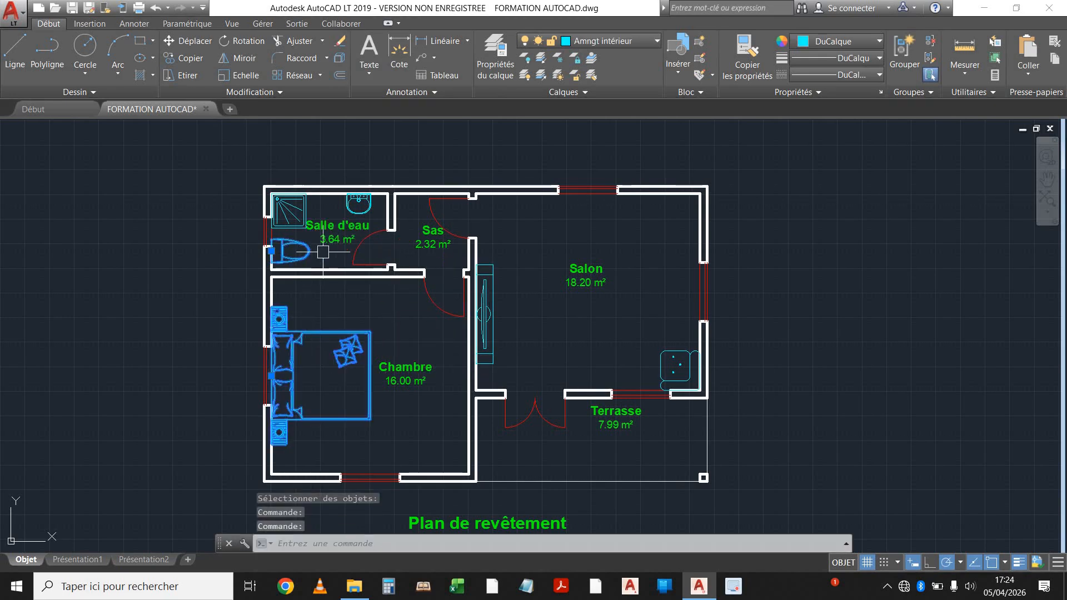
click(292, 216)
click(345, 210)
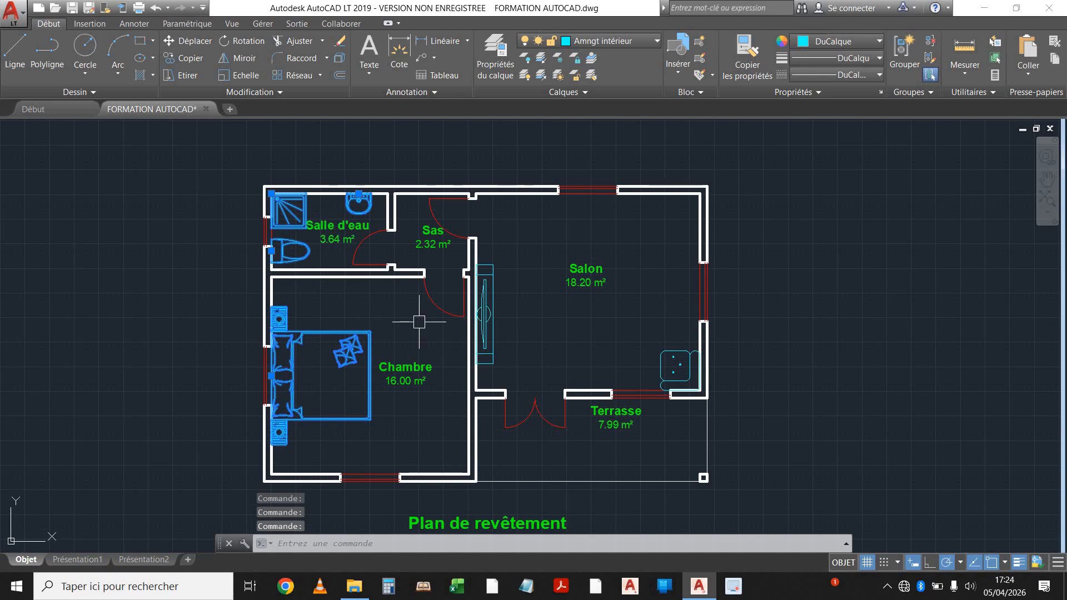
key(Delete)
Step: Delete the remaining corner seat and the TV unit from the Salon
mouse_move(383, 326)
middle_down()
mouse_move(404, 315)
mouse_move(419, 245)
middle_up()
click(691, 348)
click(506, 305)
key(Delete)
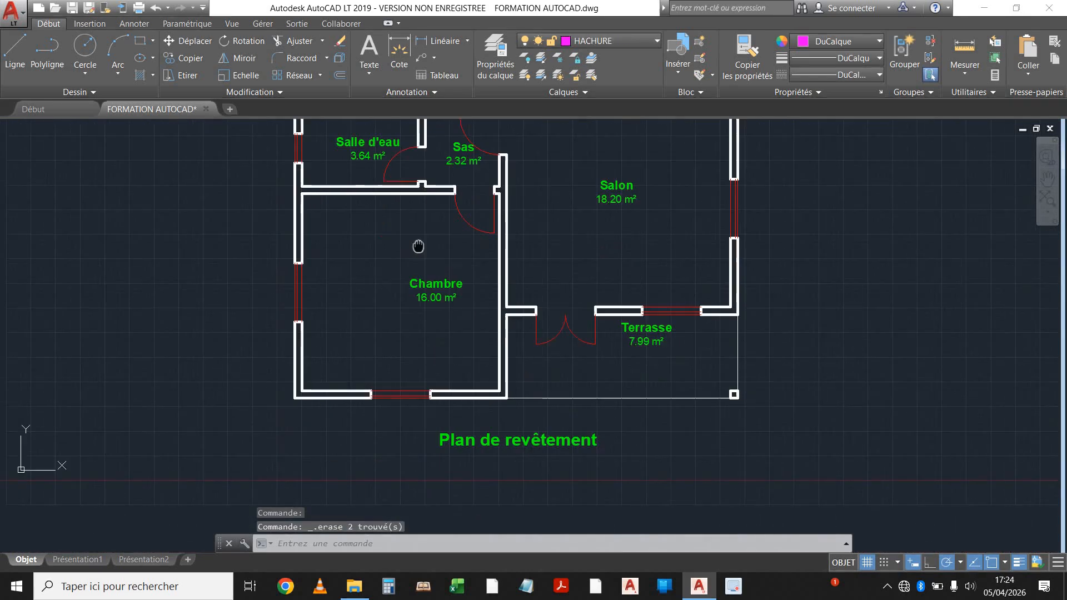
Step: Examine the cleared Plan de revêtement beside the roof plan for leftover furniture or section marks
scroll(438, 286, down, 2)
mouse_move(443, 288)
middle_down()
mouse_move(503, 356)
mouse_move(582, 343)
middle_up()
scroll(485, 368, up, 1)
scroll(529, 369, up, 1)
scroll(582, 347, down, 4)
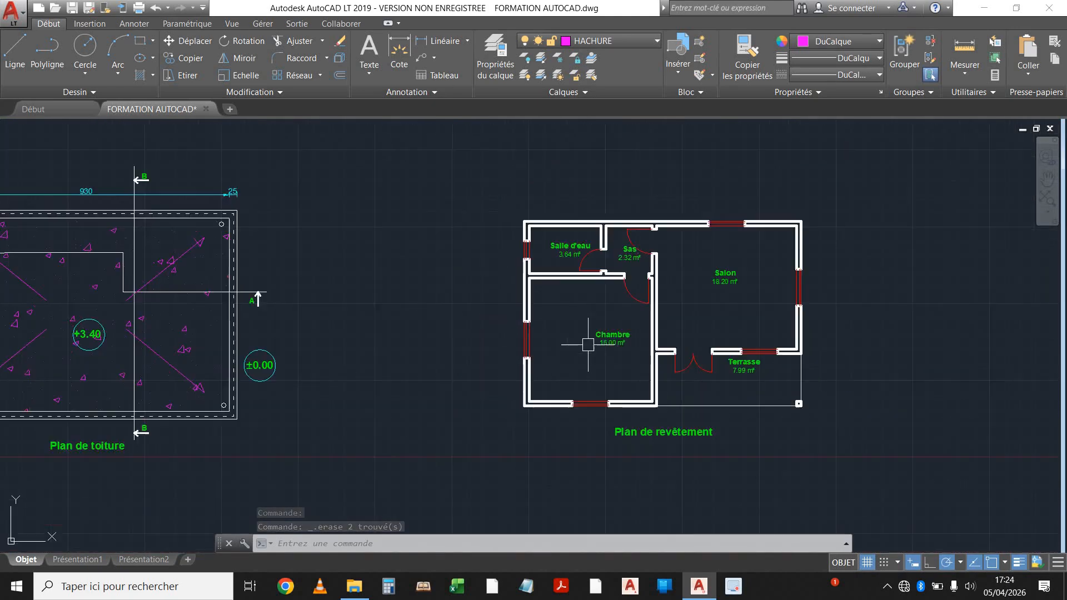
scroll(483, 352, up, 2)
scroll(495, 380, up, 2)
scroll(426, 356, down, 2)
mouse_move(425, 356)
middle_down()
mouse_move(466, 344)
mouse_move(504, 378)
middle_up()
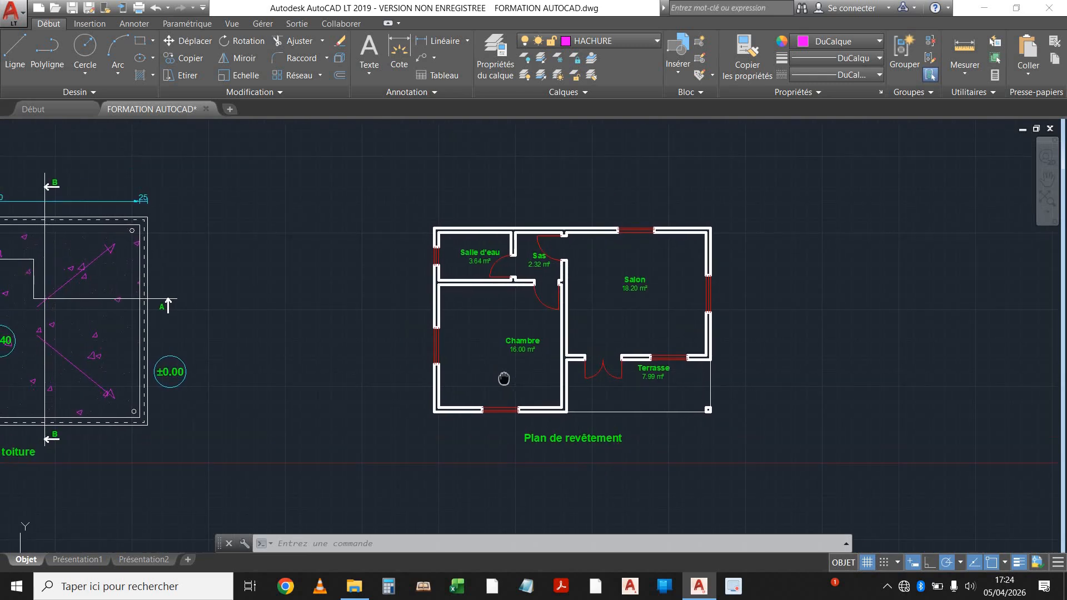
Step: Copy the Chambre room label into the free lower-left area of the same room
click(184, 57)
click(533, 354)
key(Return)
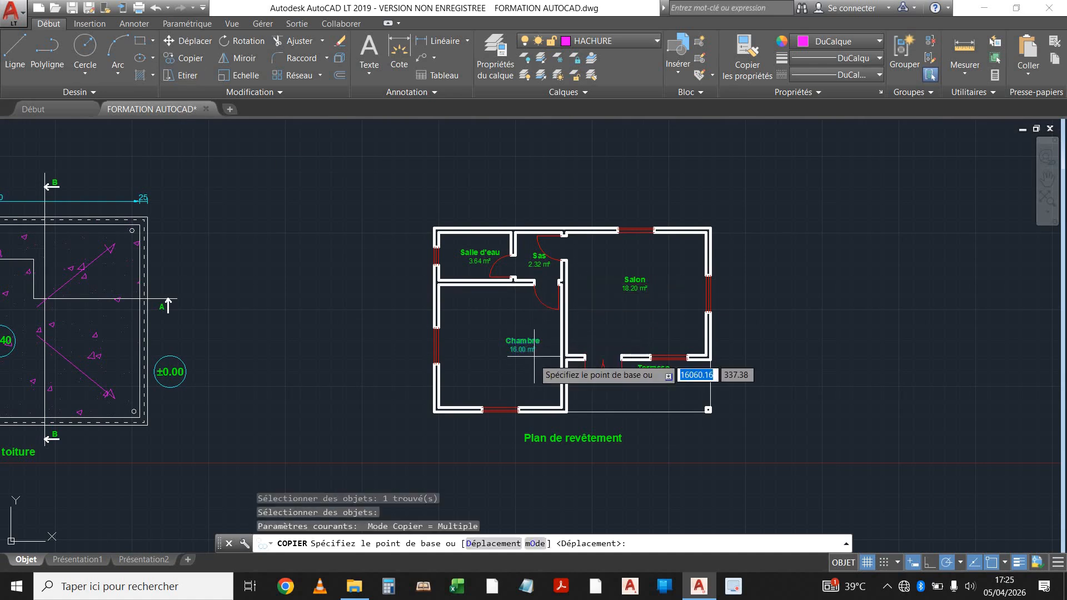
click(550, 351)
middle_drag(492, 372, 564, 228)
scroll(564, 228, up, 2)
scroll(503, 316, down, 2)
middle_drag(503, 345, 486, 389)
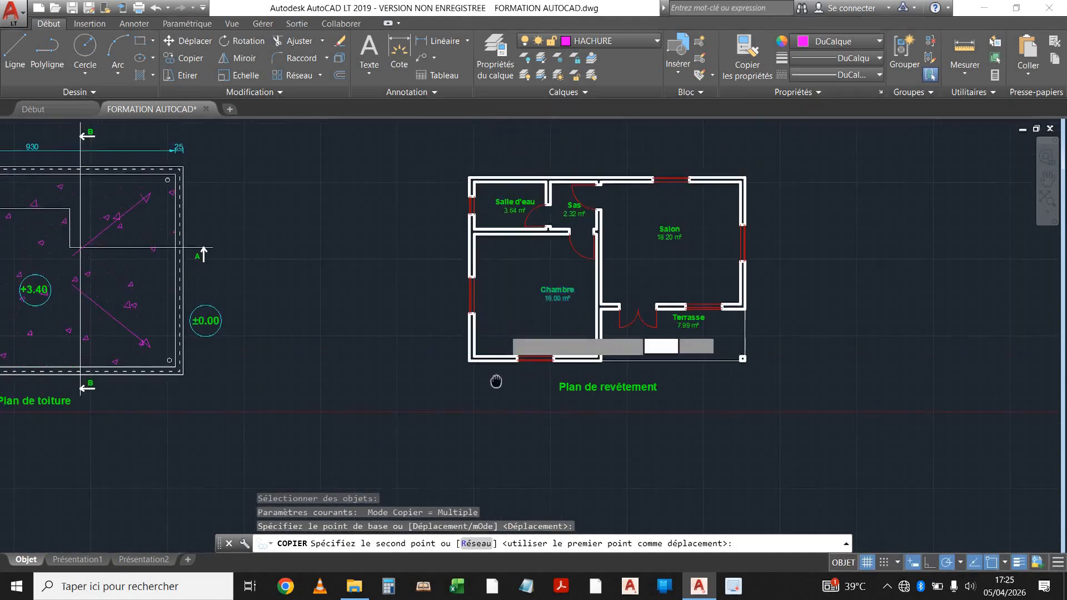
scroll(484, 391, up, 2)
scroll(563, 285, up, 2)
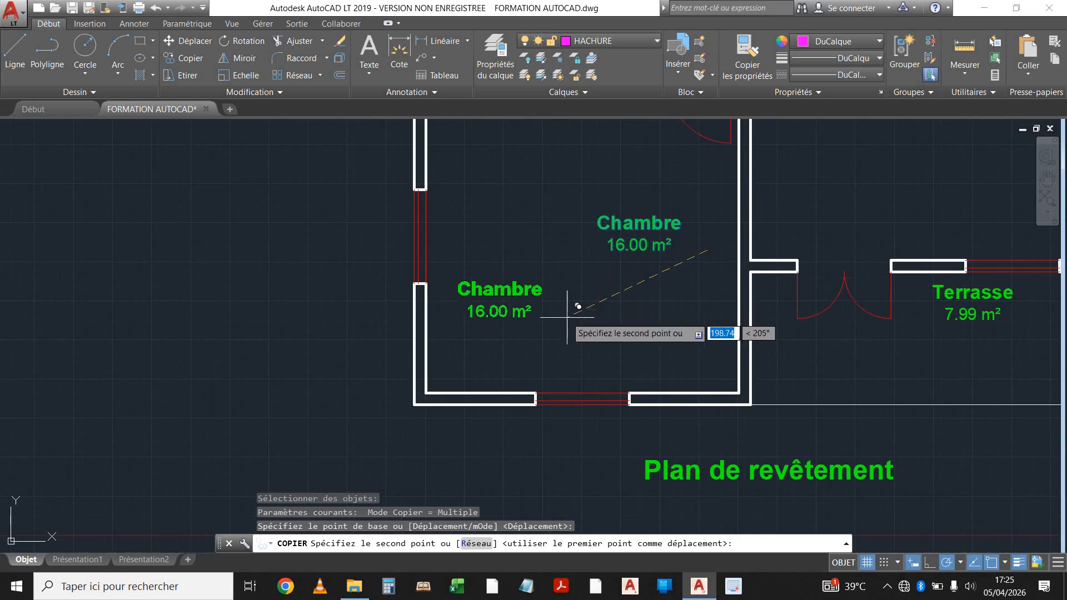
middle_drag(569, 317, 524, 376)
click(524, 376)
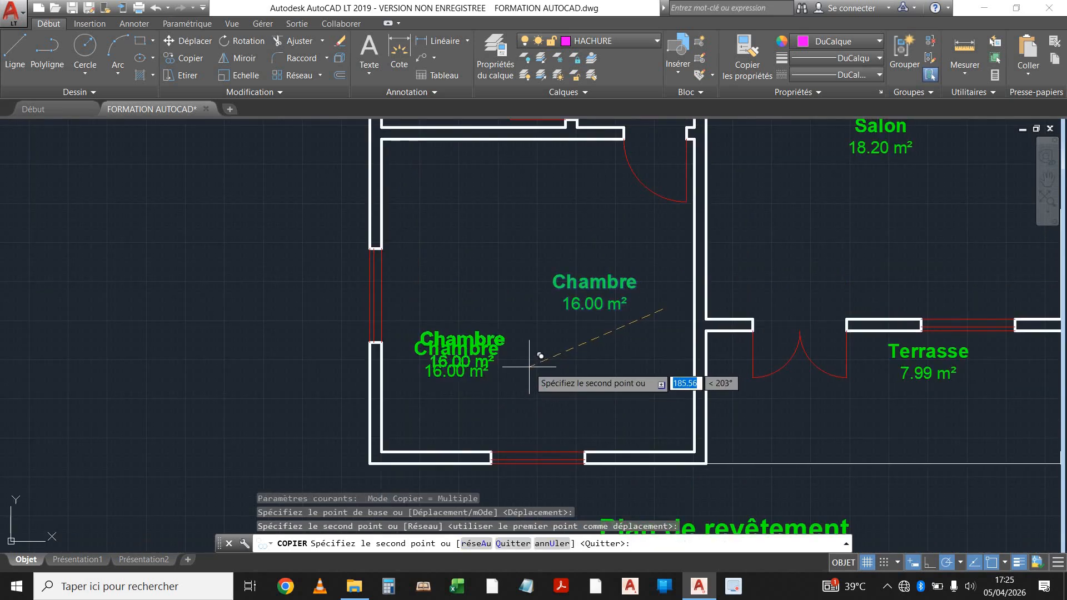
key(Escape)
Step: Replace the entire text of the copied Chambre label with the line "Sol : CGCO"
double_click(441, 352)
scroll(470, 372, up, 2)
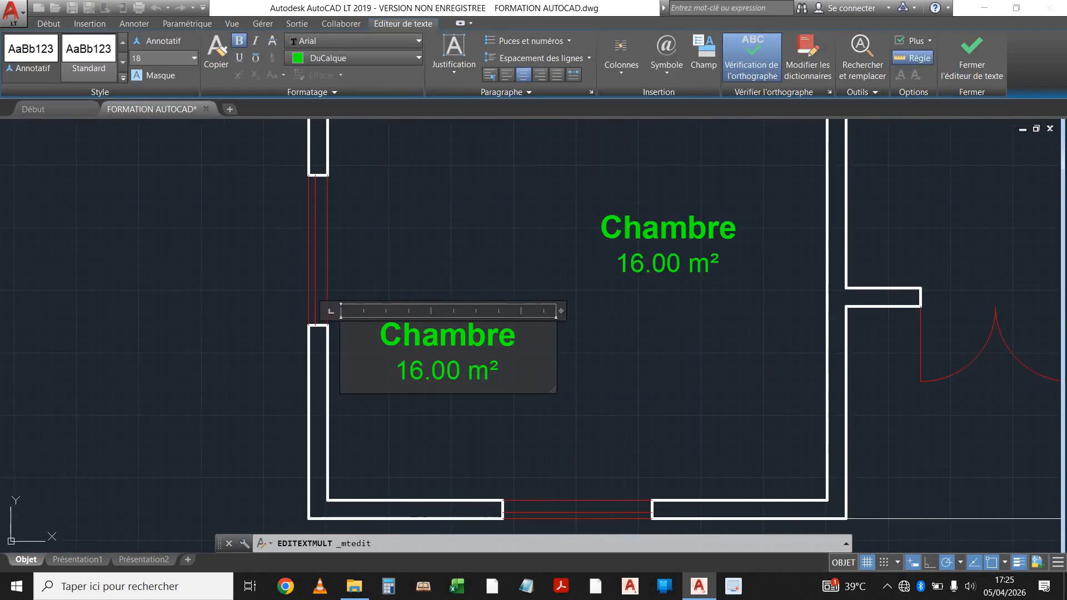
drag(505, 372, 381, 331)
scroll(413, 277, down, 4)
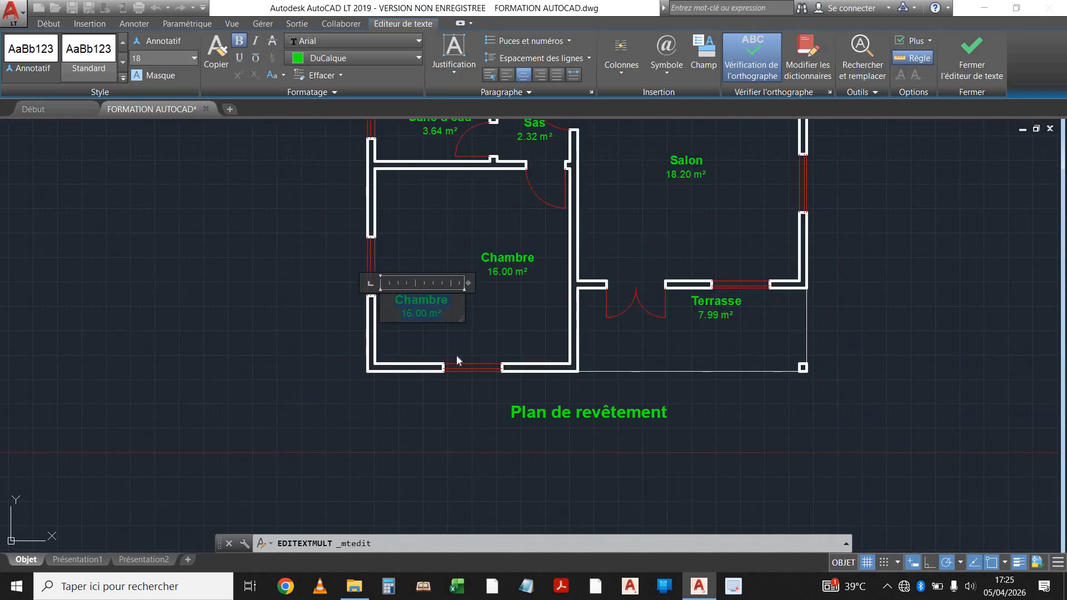
scroll(422, 346, up, 2)
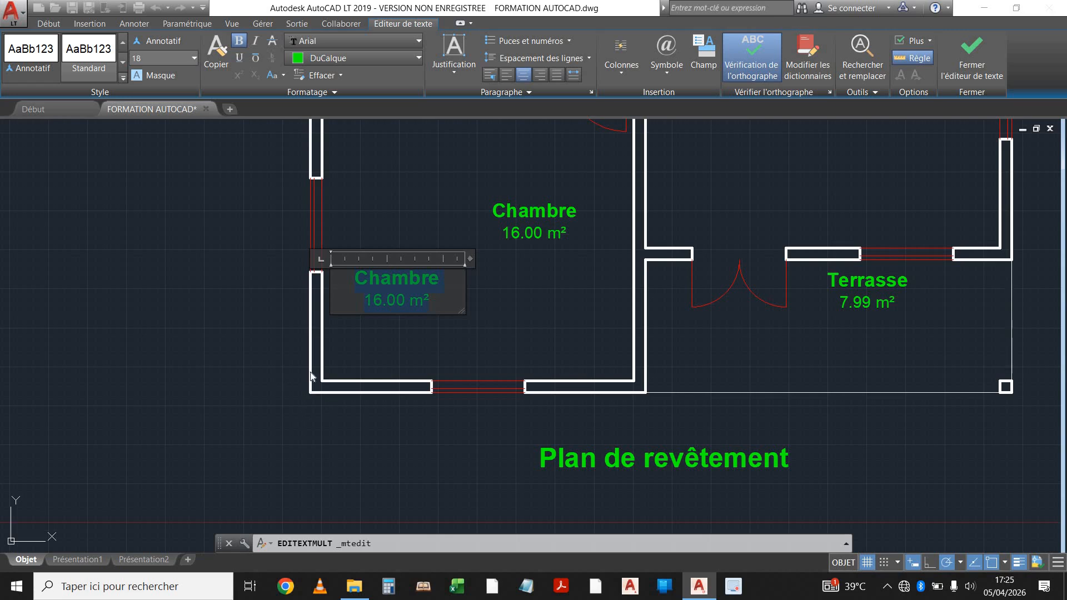
scroll(311, 377, down, 4)
scroll(345, 283, up, 2)
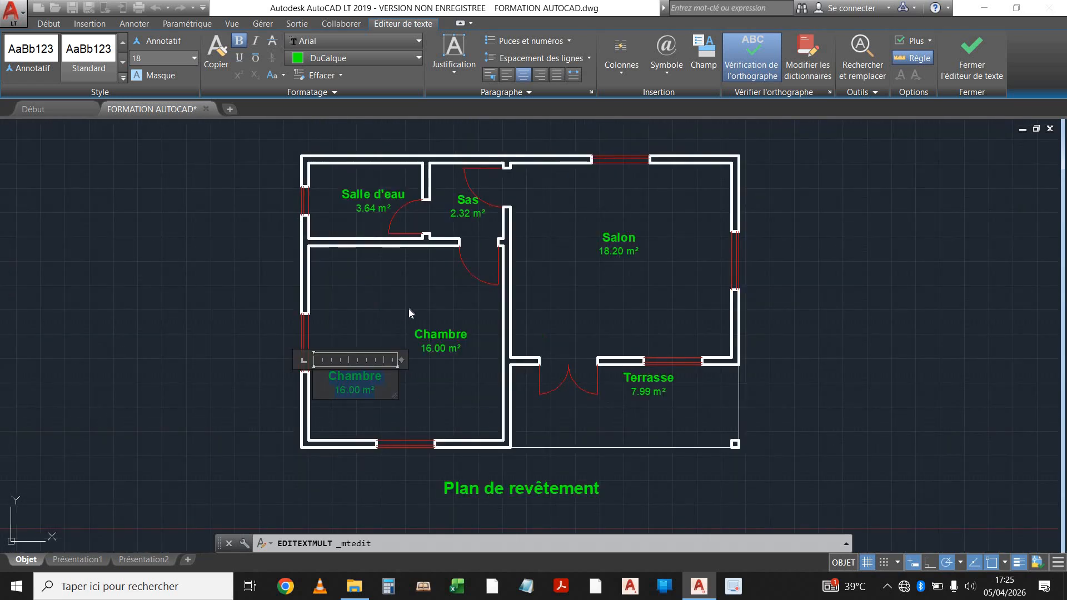
scroll(419, 349, down, 2)
scroll(395, 392, up, 4)
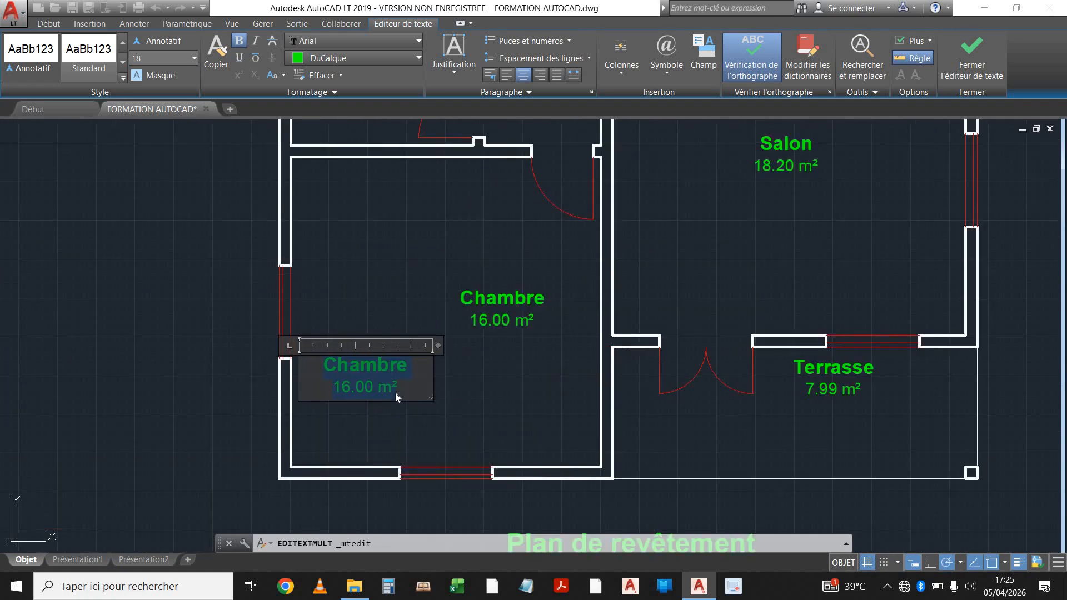
text(Sol )
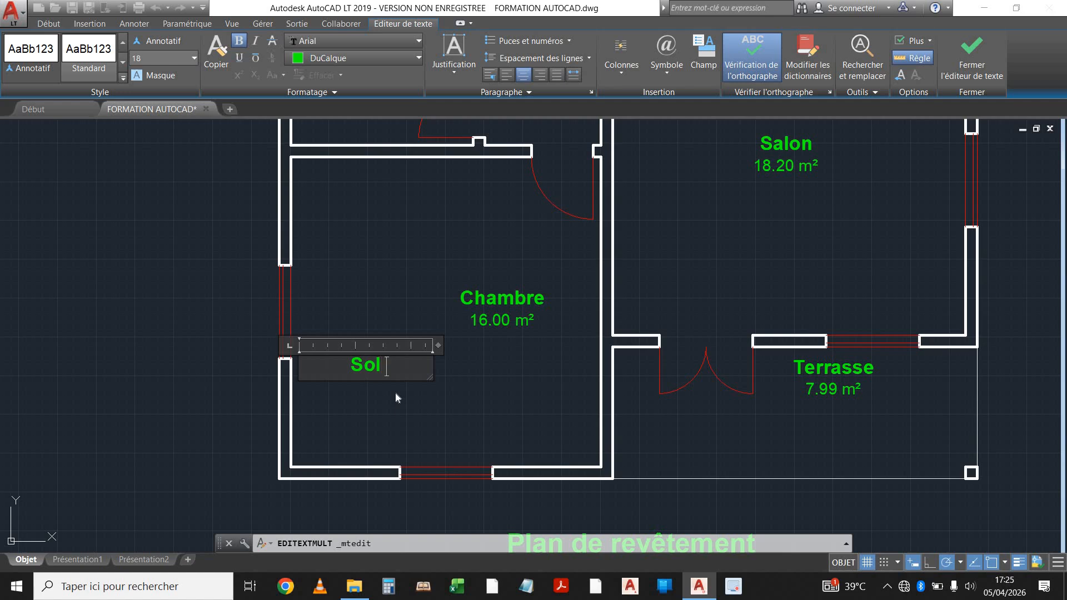
text(: CGCO)
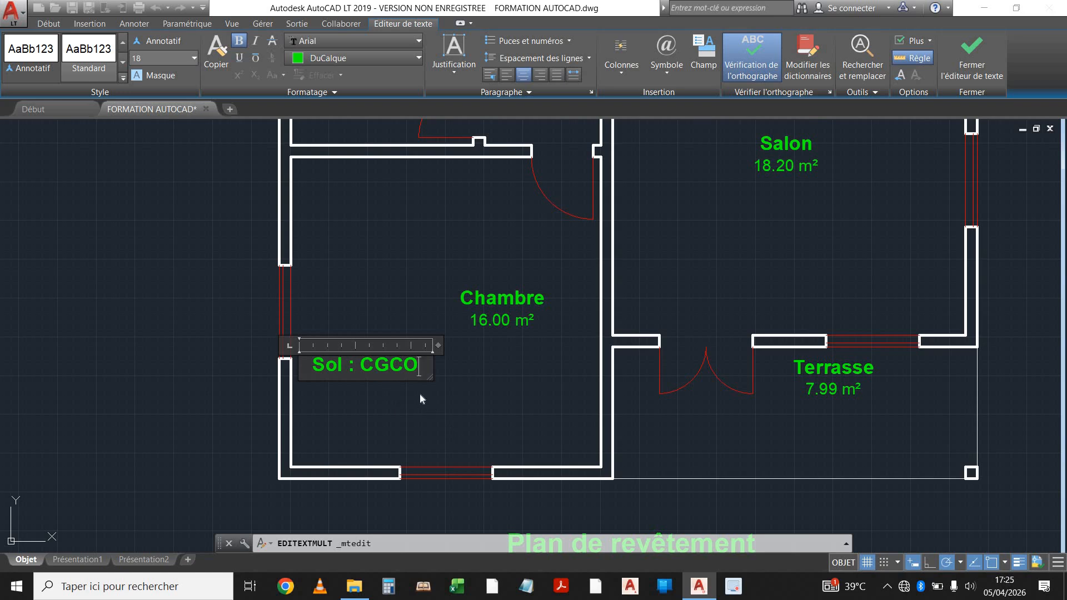
Step: Add the lines "Mur bas : P" and "Mur haut : PH" below the floor line of the finish note
key(Return)
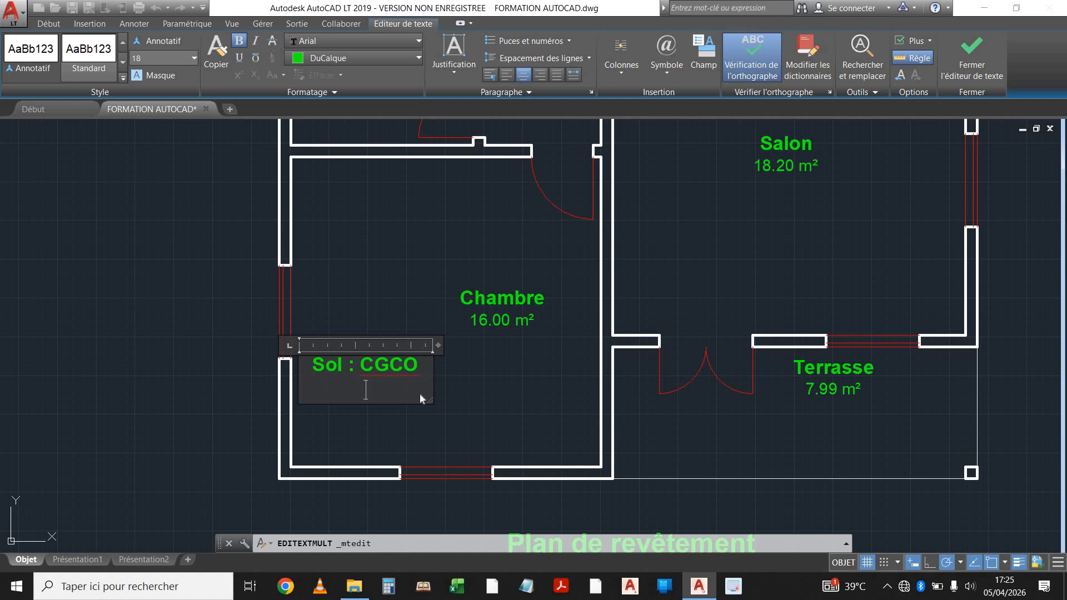
text(Mur bas )
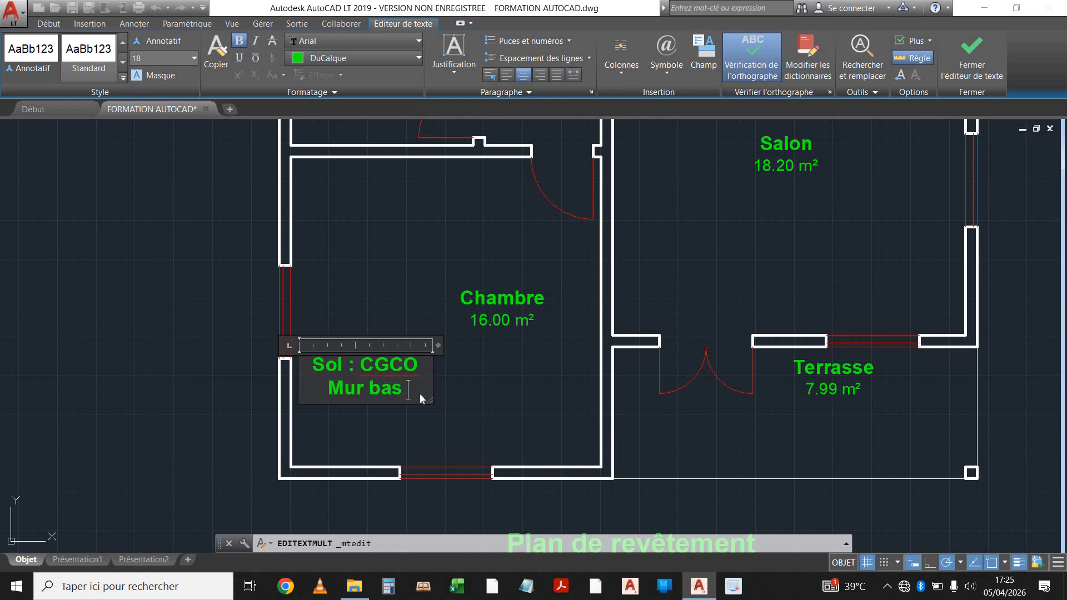
text(: P)
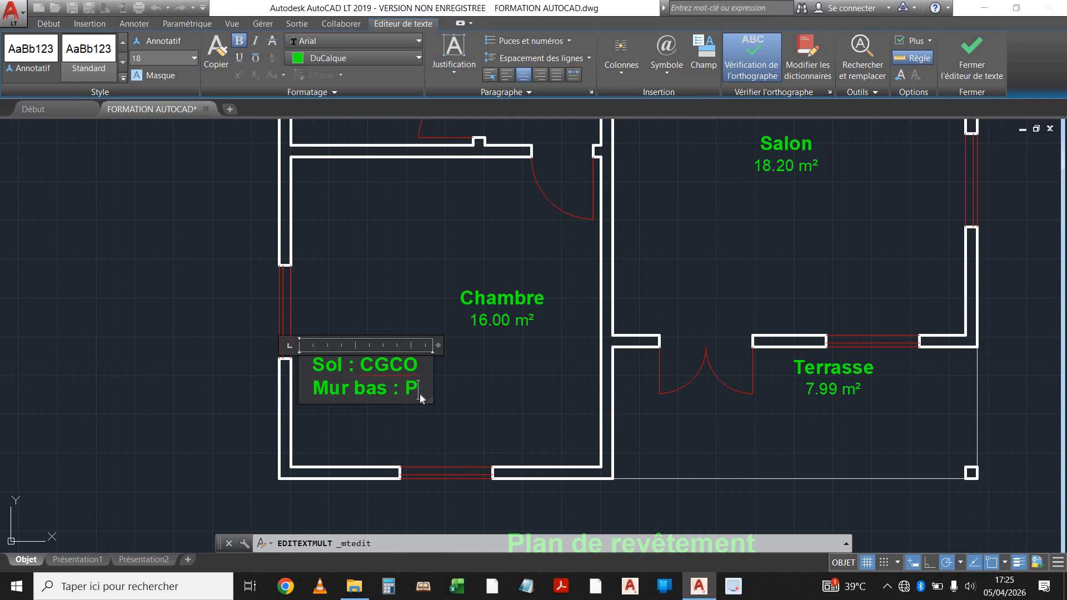
key(Return)
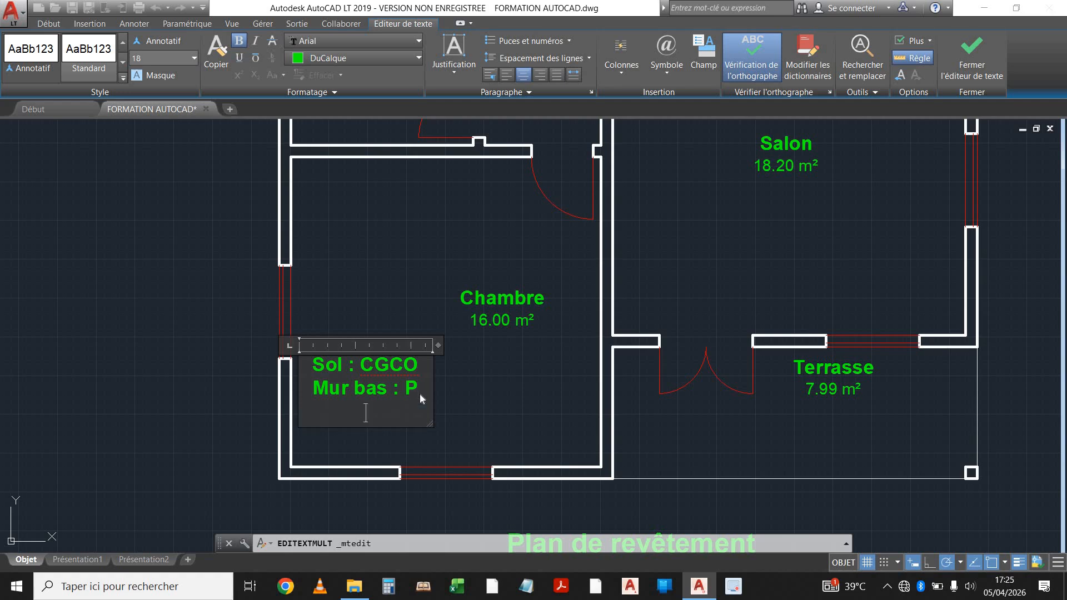
text(Mur haut)
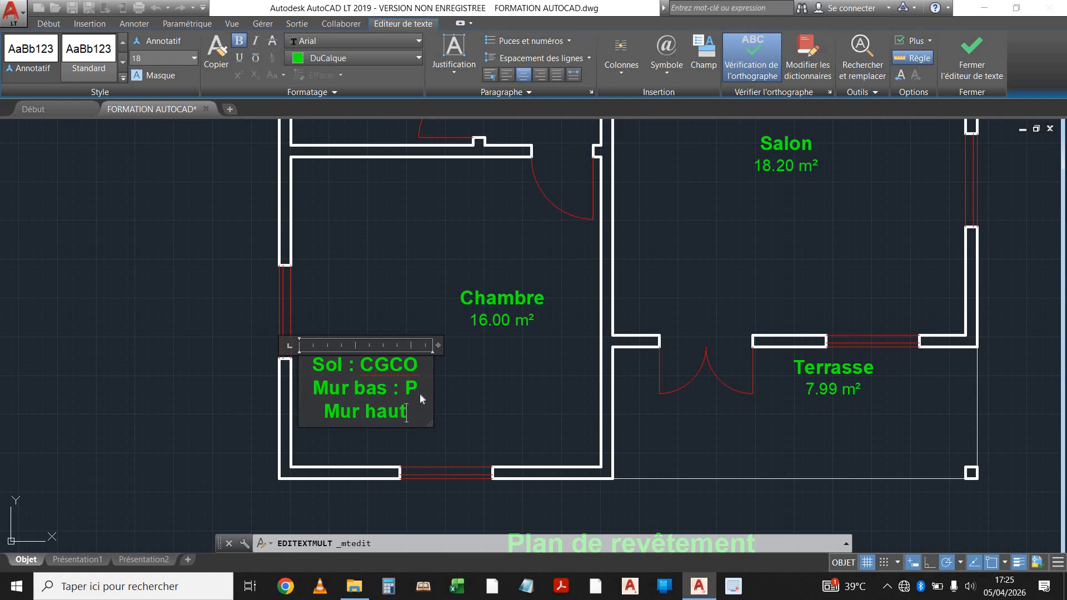
text( :)
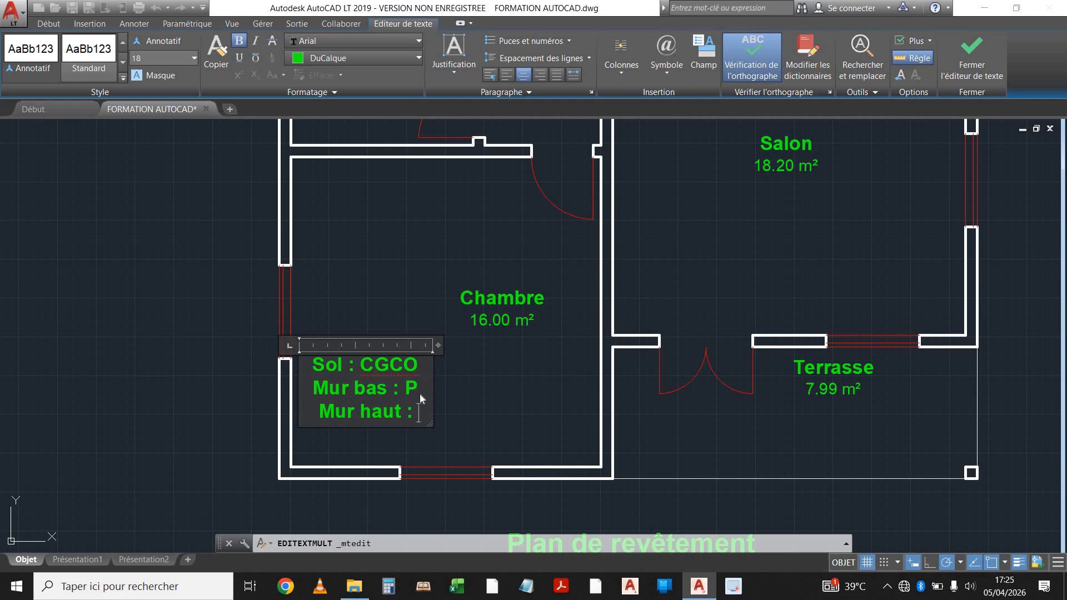
text( P)
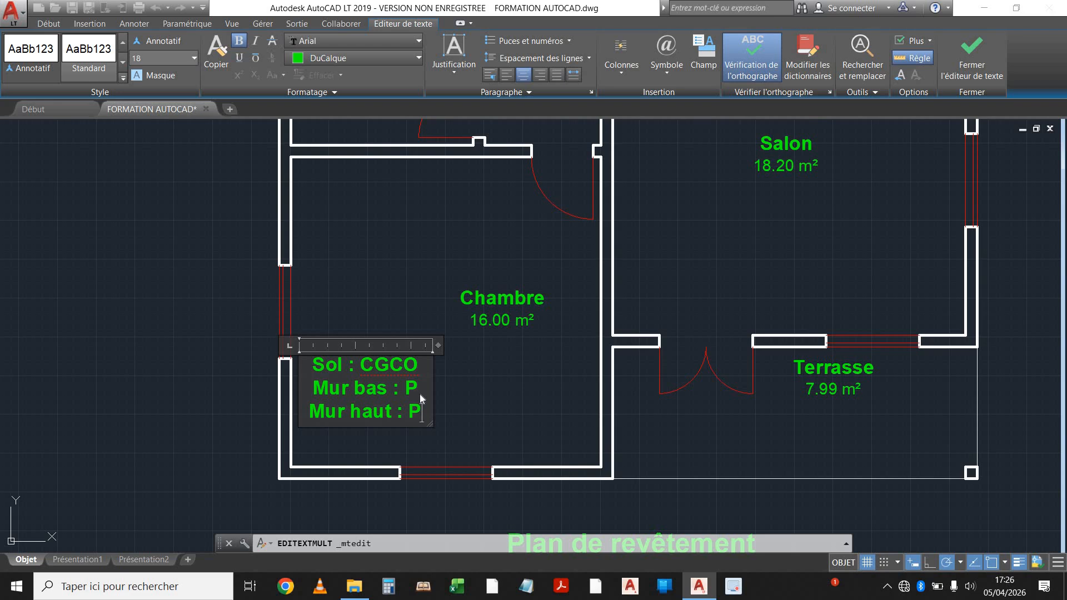
text(H)
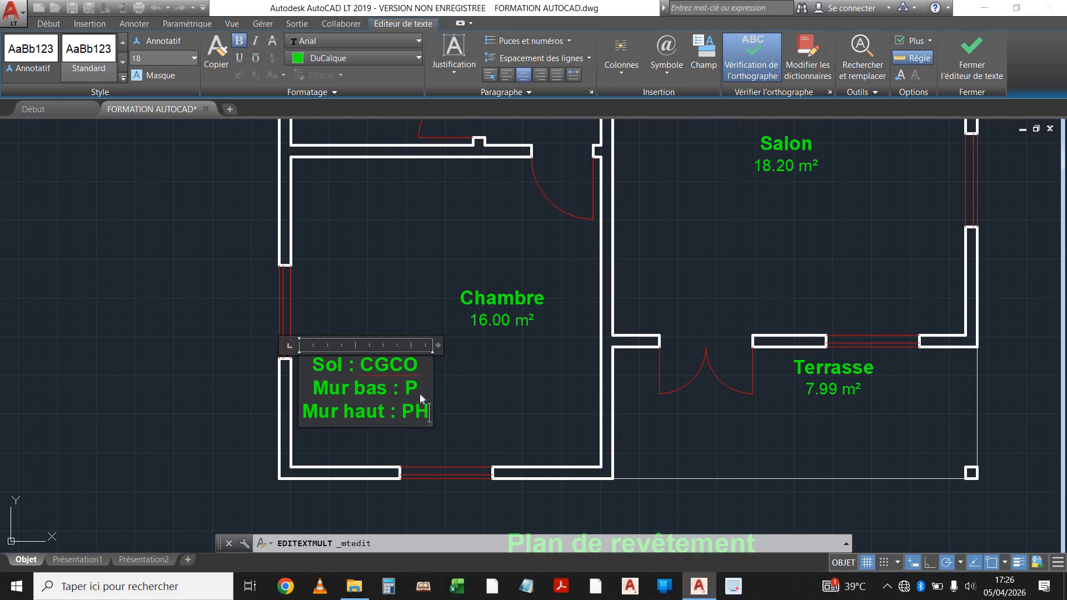
Step: Add a fourth line, "FP : SL+PF", to the finish note in the Chambre
key(Return)
text(F)
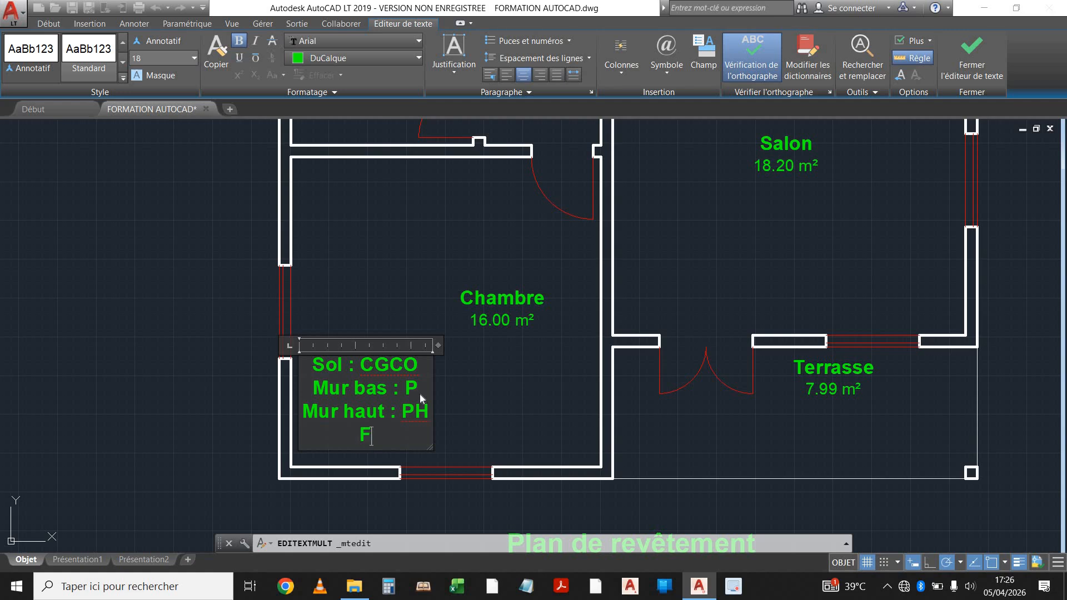
text(P : SL+)
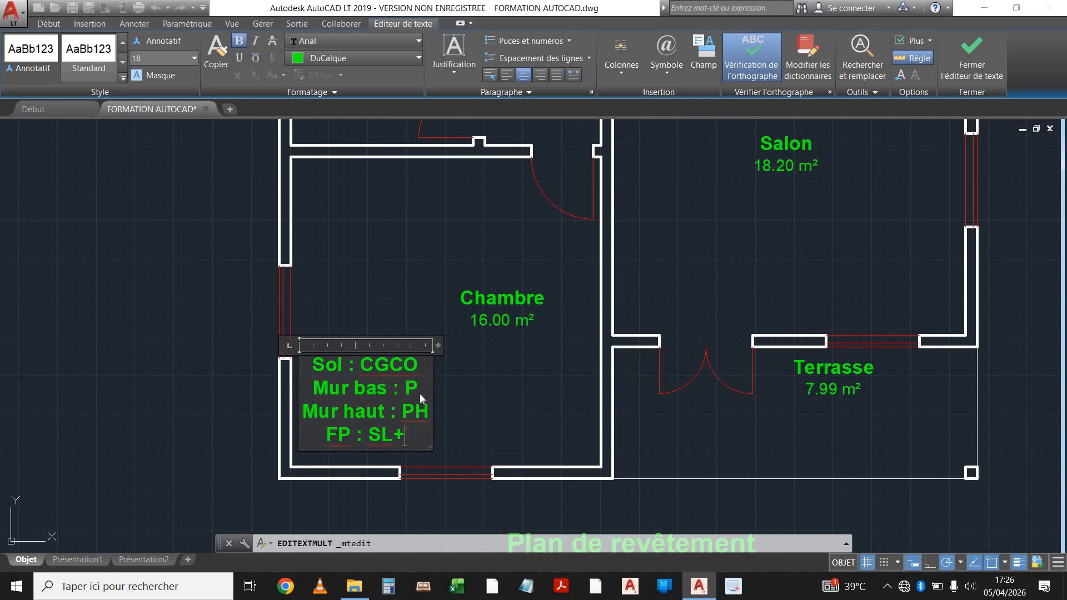
text(P)
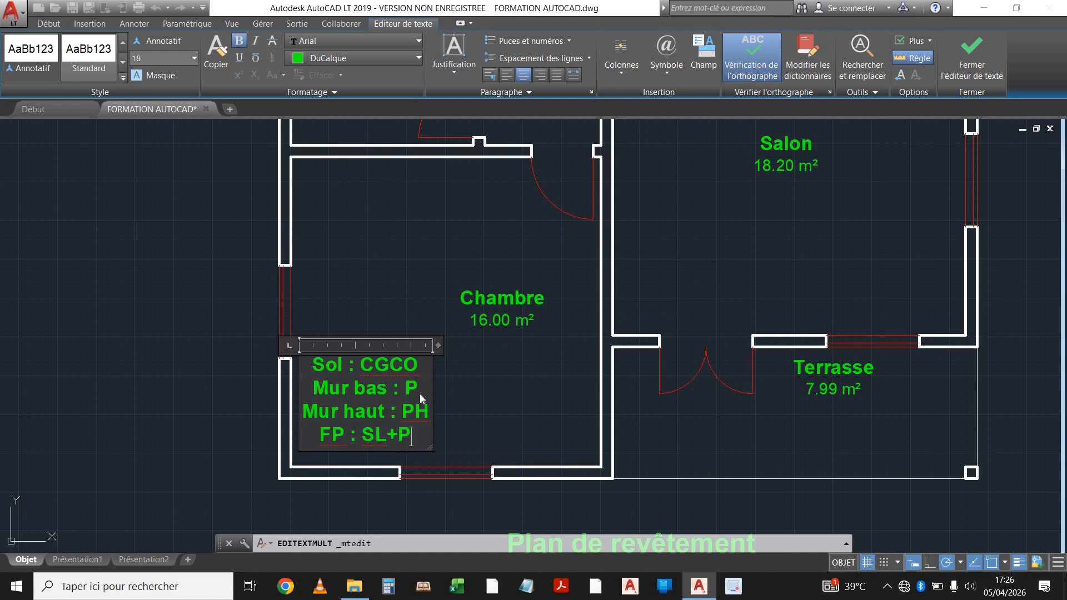
text(F)
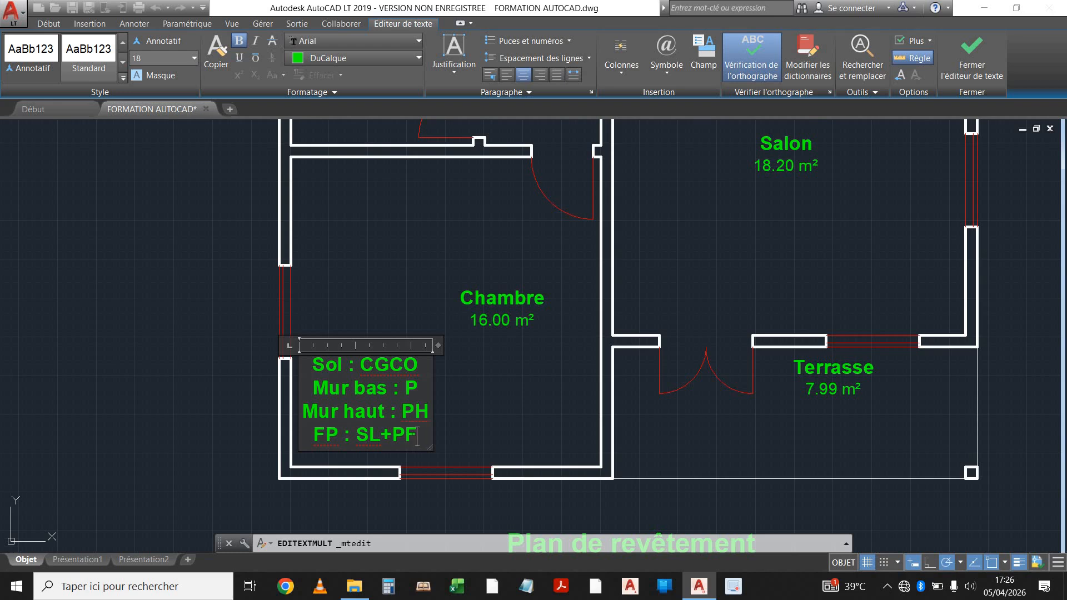
Step: Left-align all four lines of the finish note and finish editing the text
key(ctrl+a)
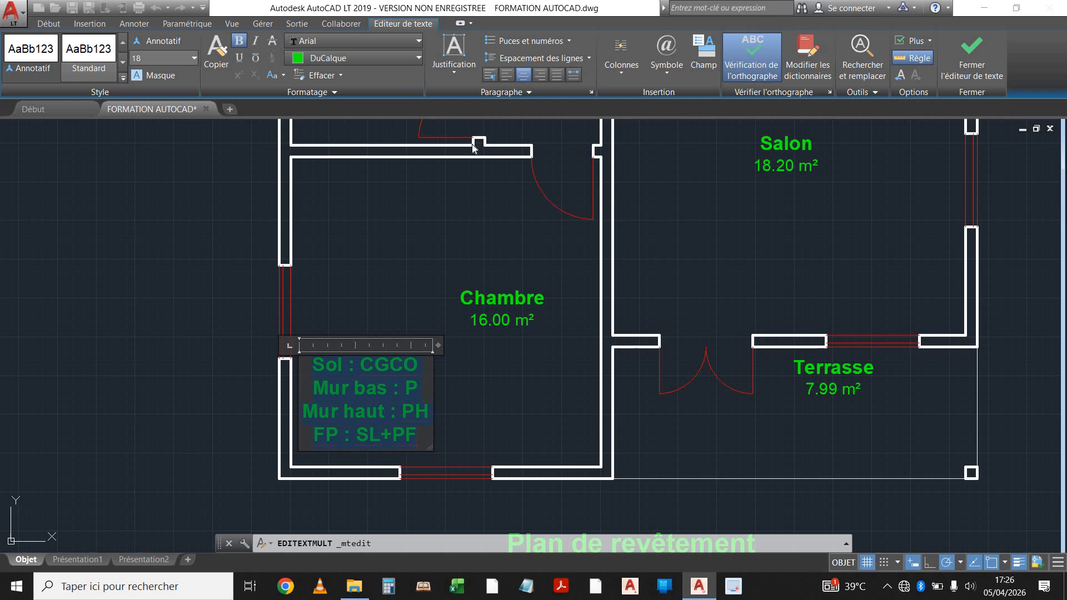
click(506, 76)
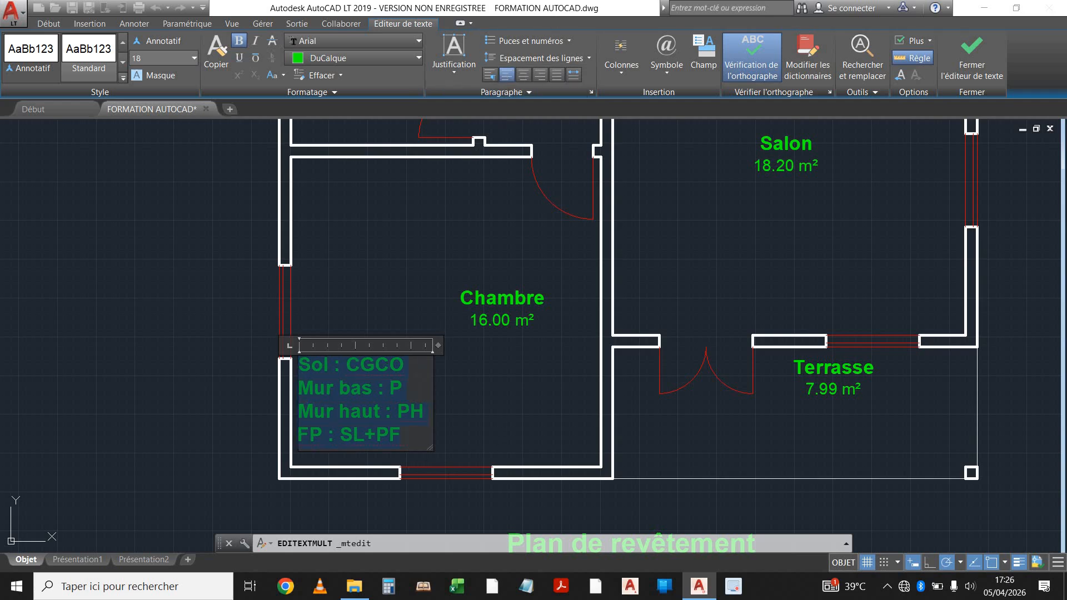
click(486, 412)
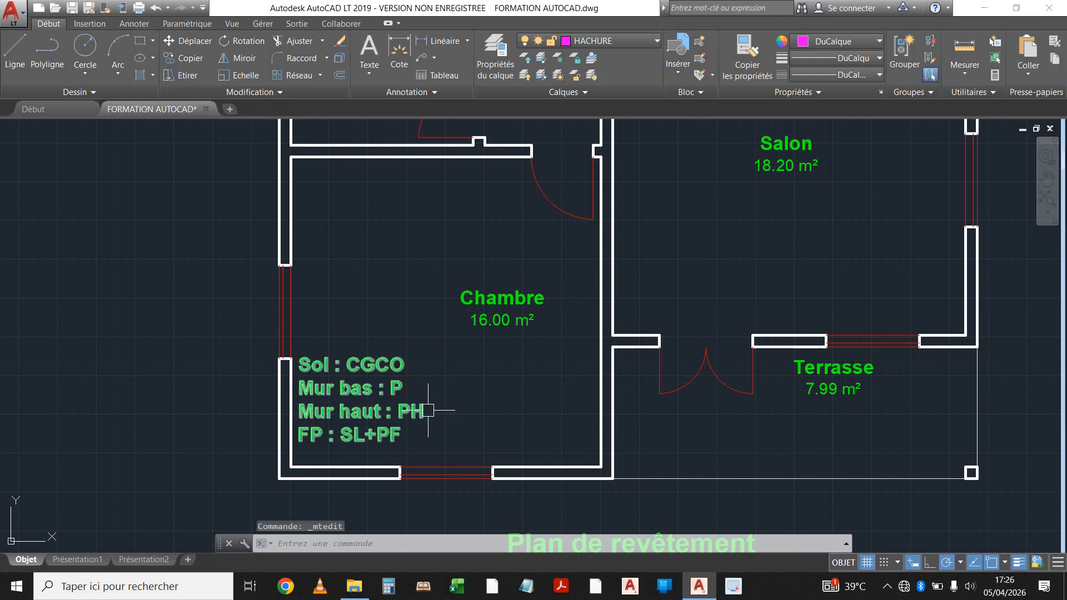
Step: Move the finish note slightly up and away from the Chambre's left wall, leaving it below the room label
click(185, 43)
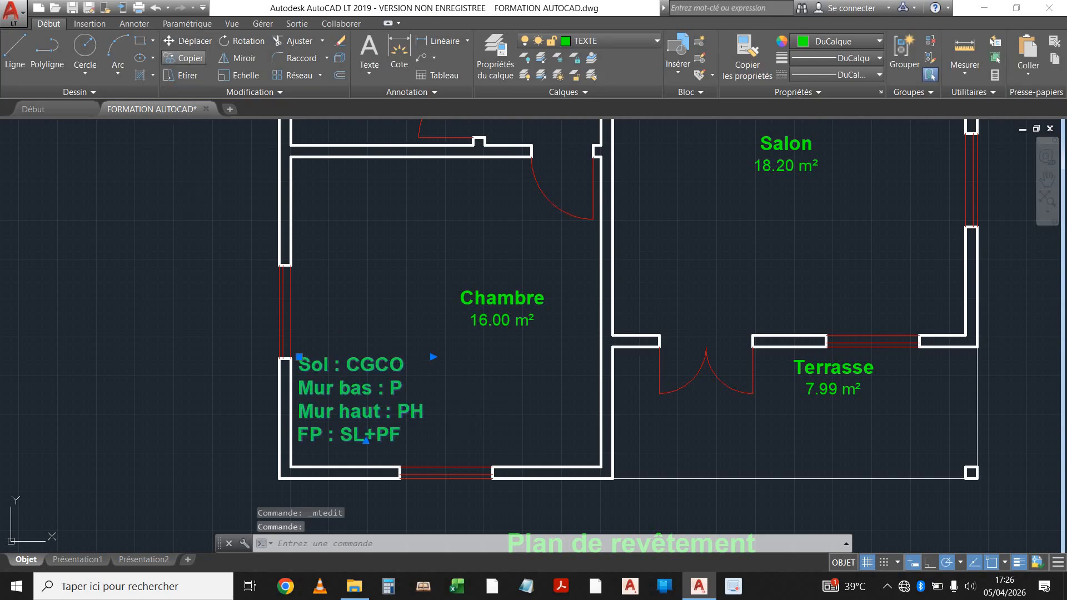
click(425, 292)
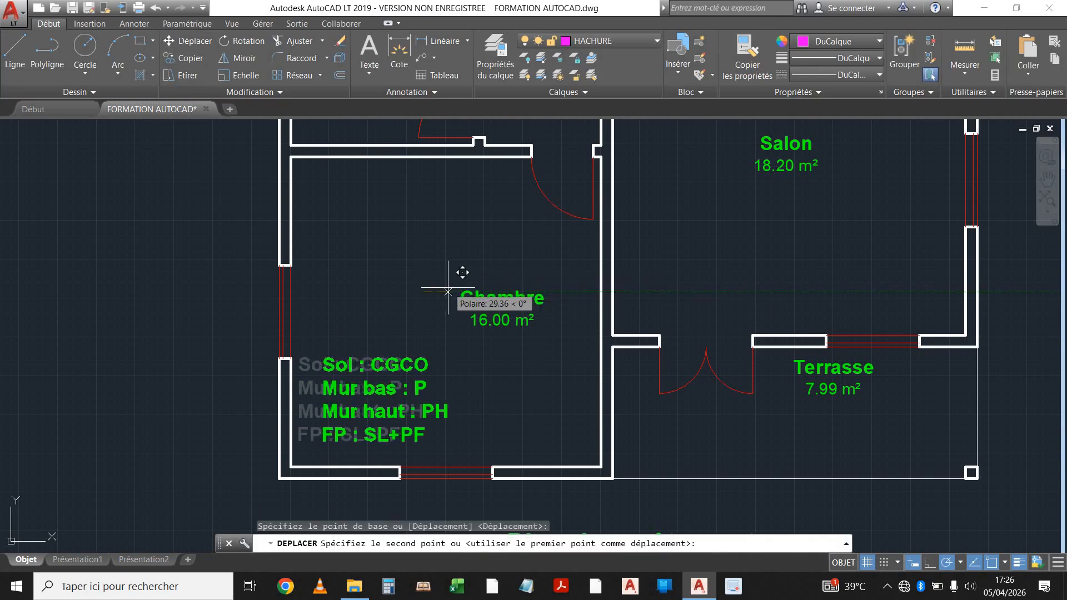
click(375, 357)
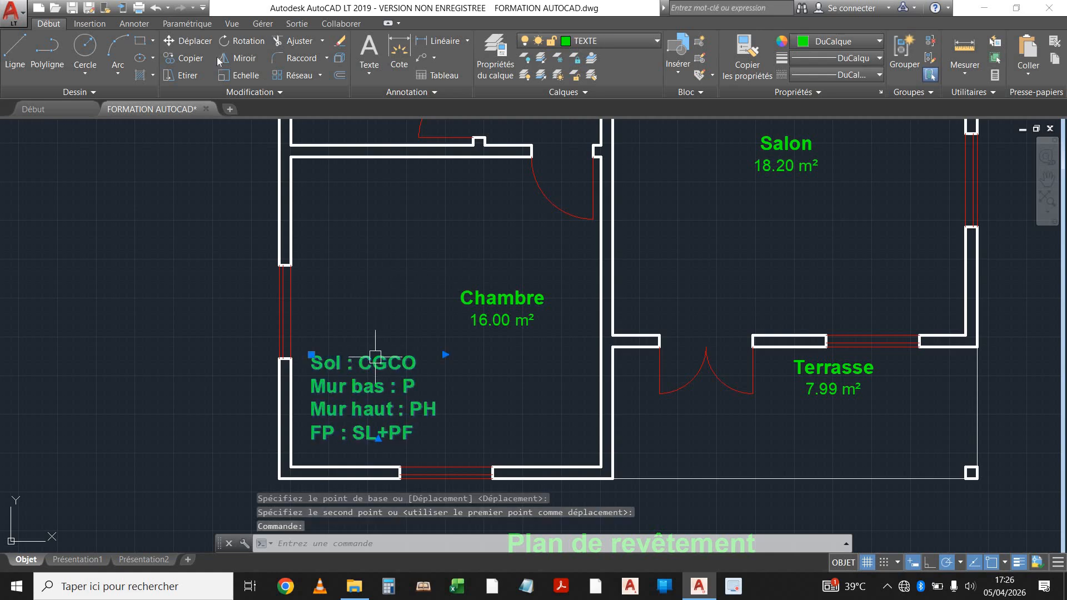
click(372, 244)
click(405, 231)
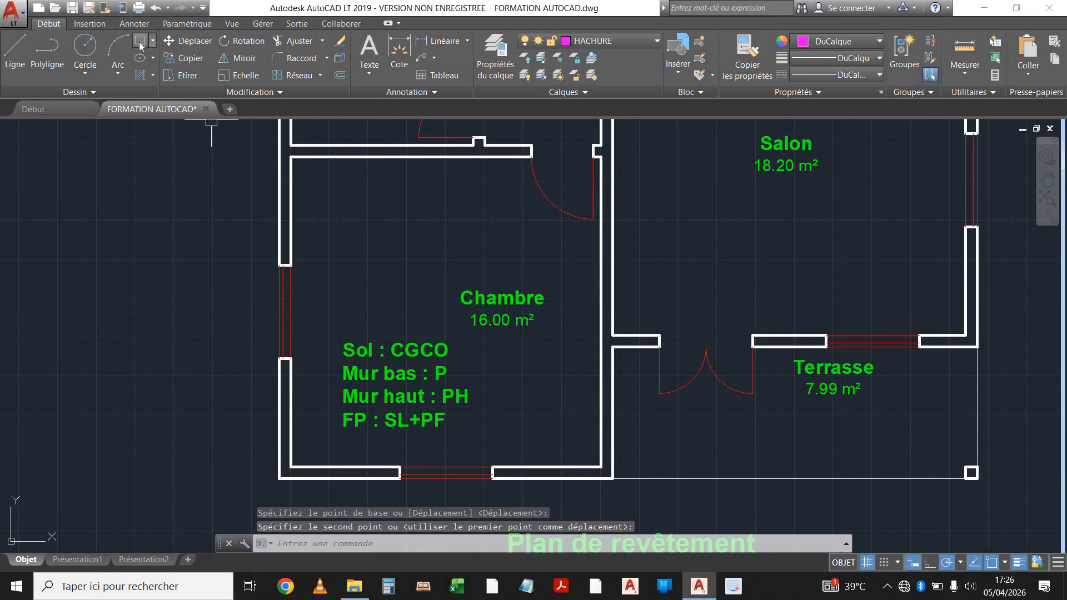
Step: Draw a rectangle closely framing the four-line finish note in the Chambre
click(140, 41)
scroll(378, 372, up, 2)
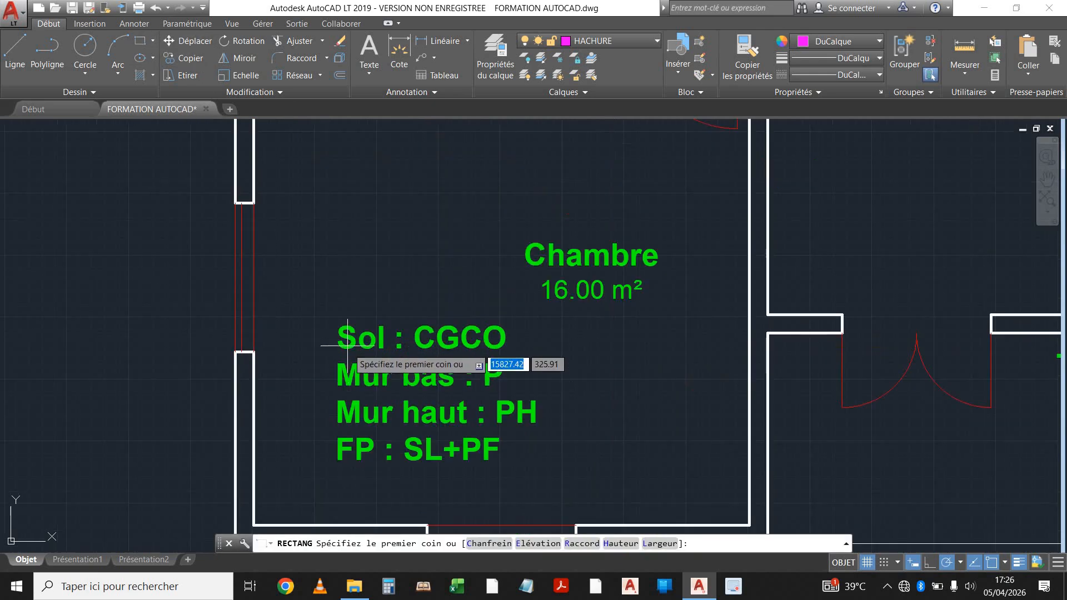
scroll(327, 319, up, 3)
click(332, 321)
scroll(336, 322, down, 4)
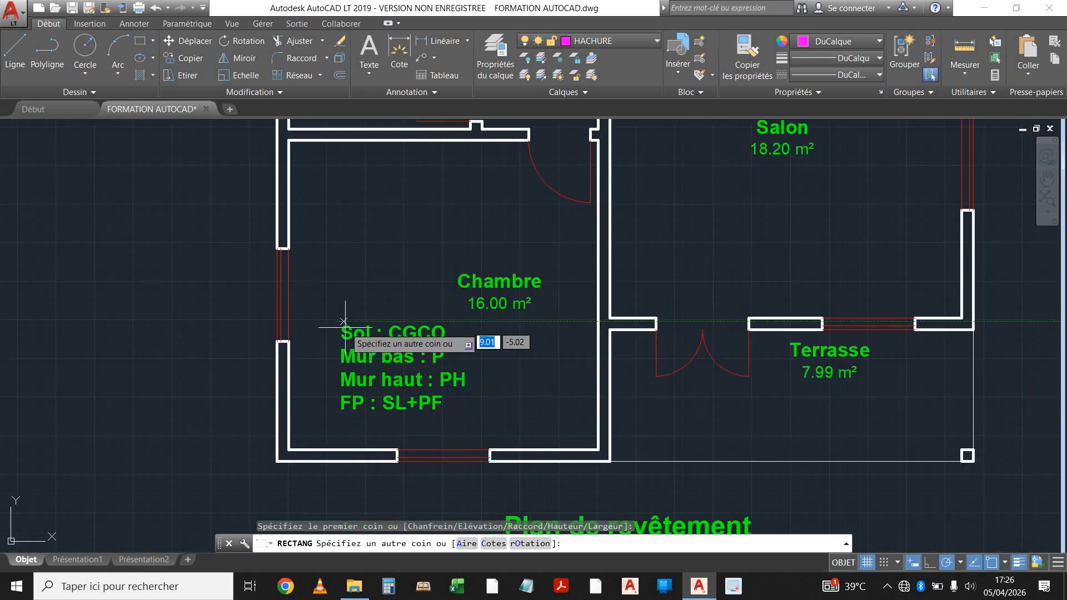
scroll(440, 399, up, 2)
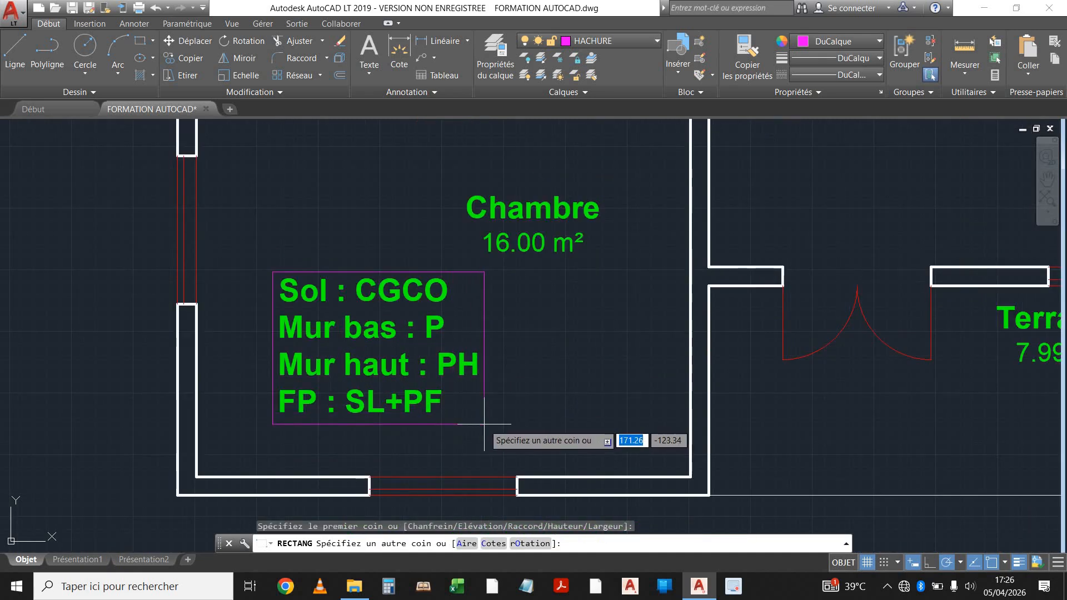
click(485, 419)
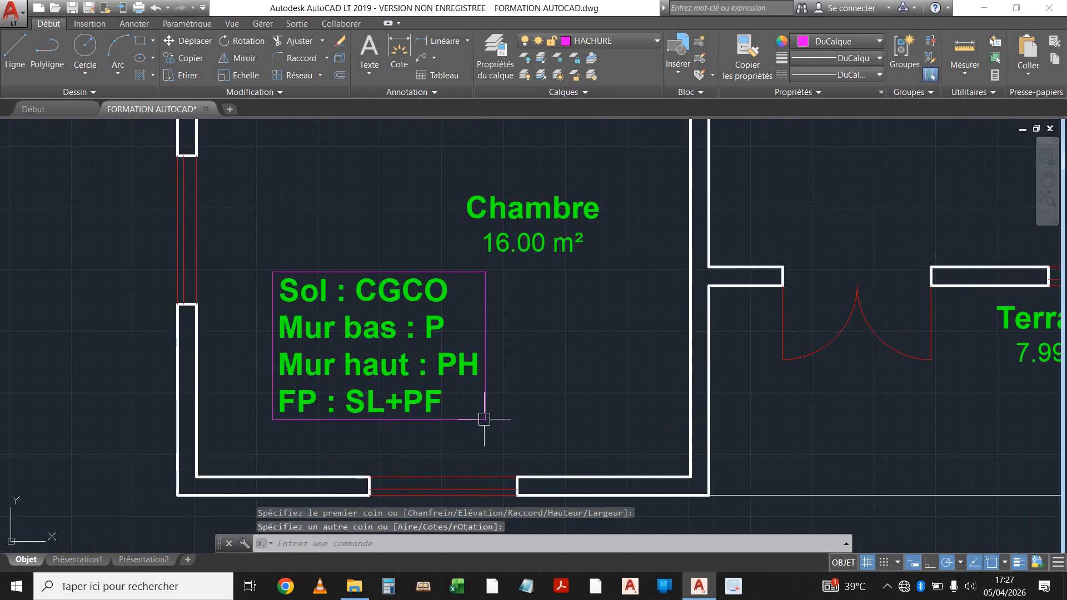
Step: Put the rectangle around the Chambre finish note on the TEXTE layer and deselect it
click(471, 420)
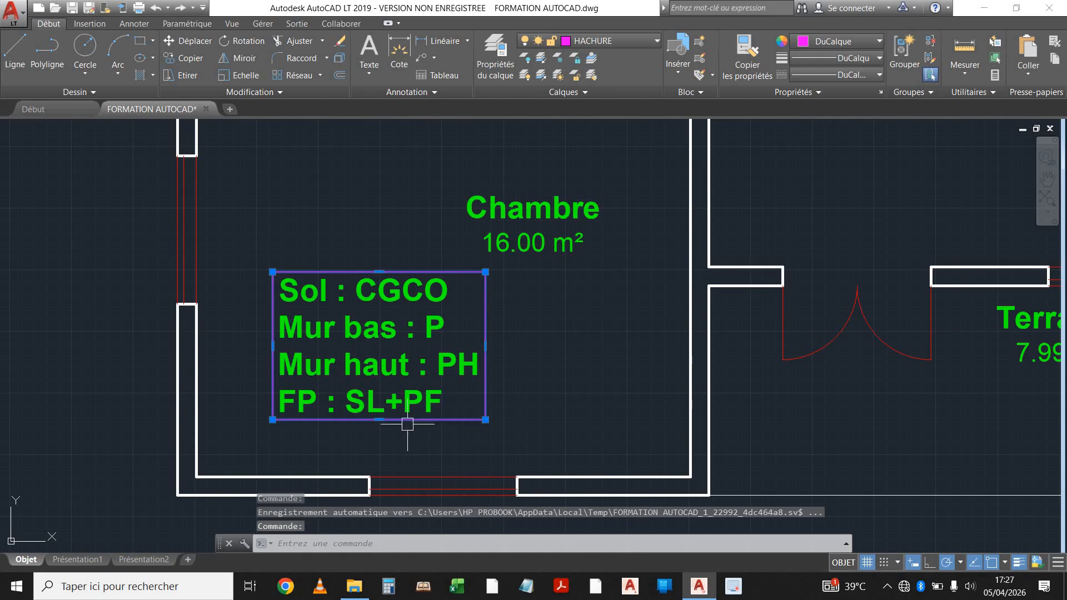
click(595, 41)
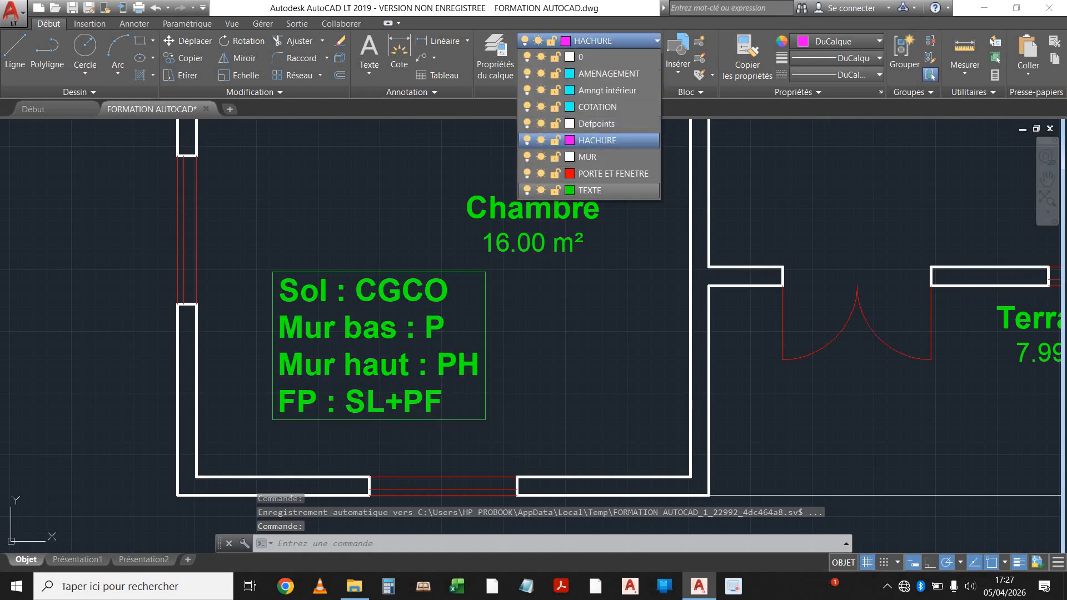
click(589, 190)
scroll(406, 423, down, 4)
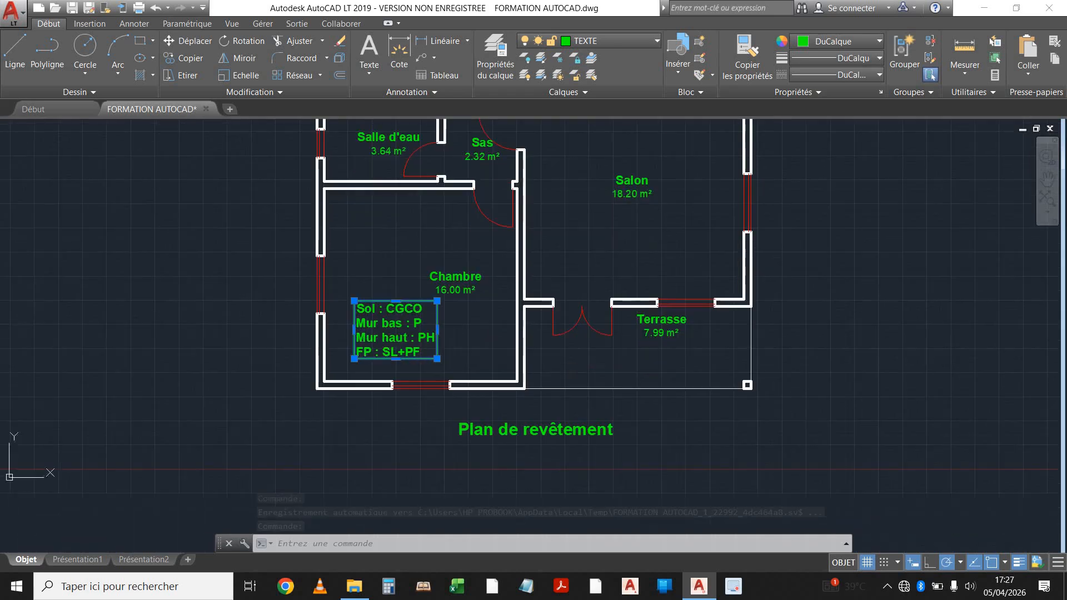
key(Escape)
key(Escape)
scroll(377, 327, up, 2)
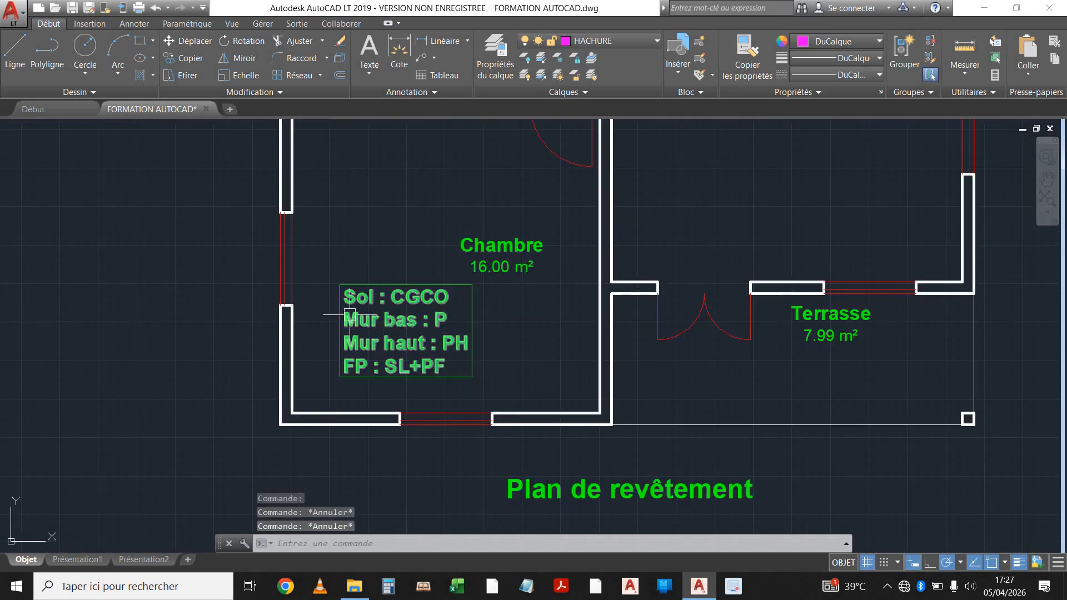
middle_drag(379, 320, 420, 354)
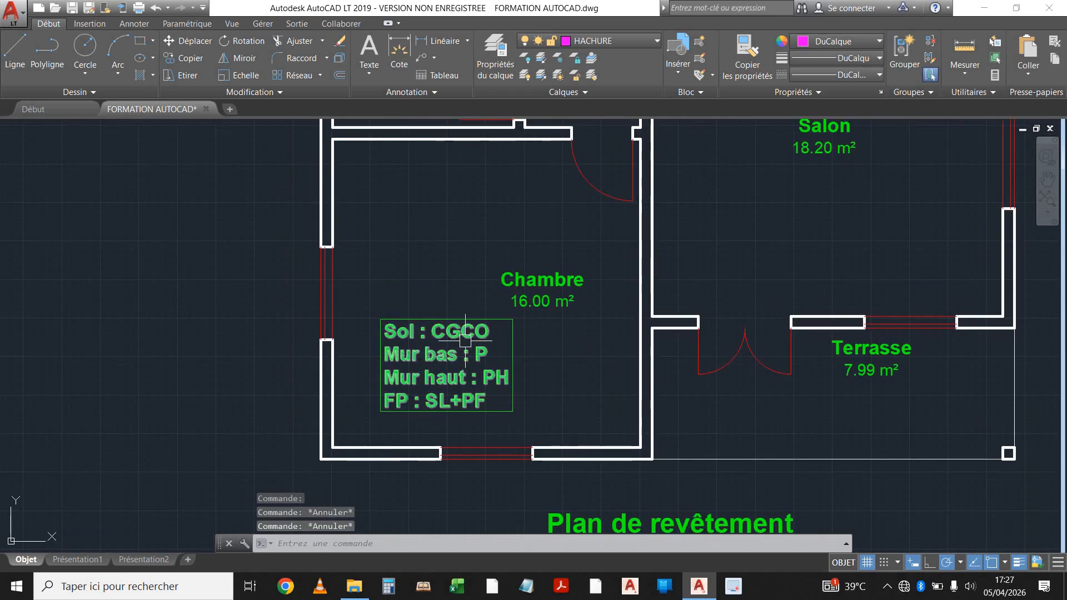
middle_drag(465, 347, 394, 342)
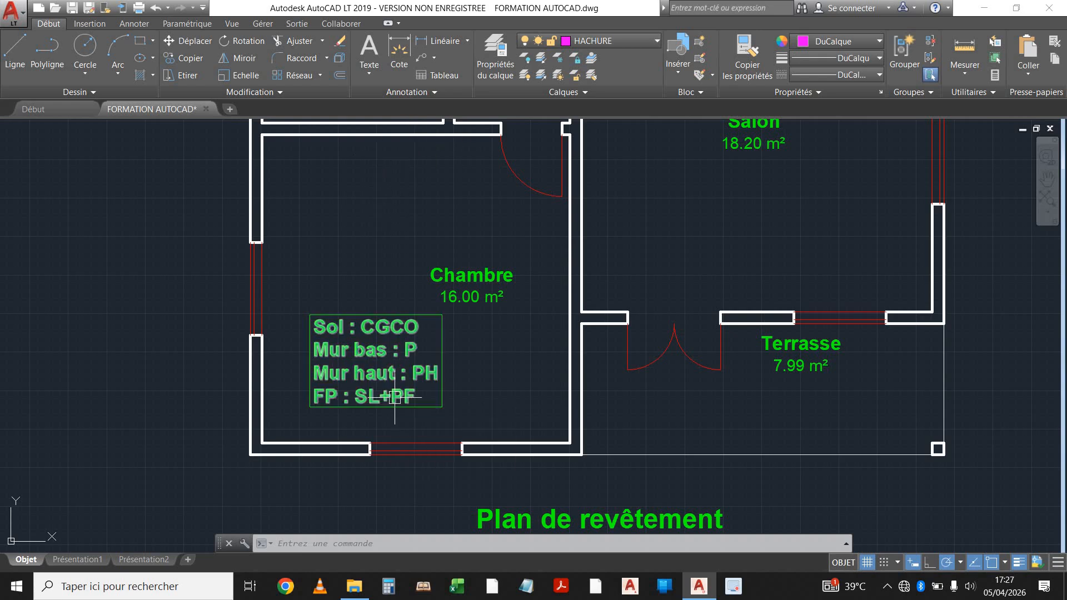
mouse_move(437, 388)
scroll(322, 403, up, 2)
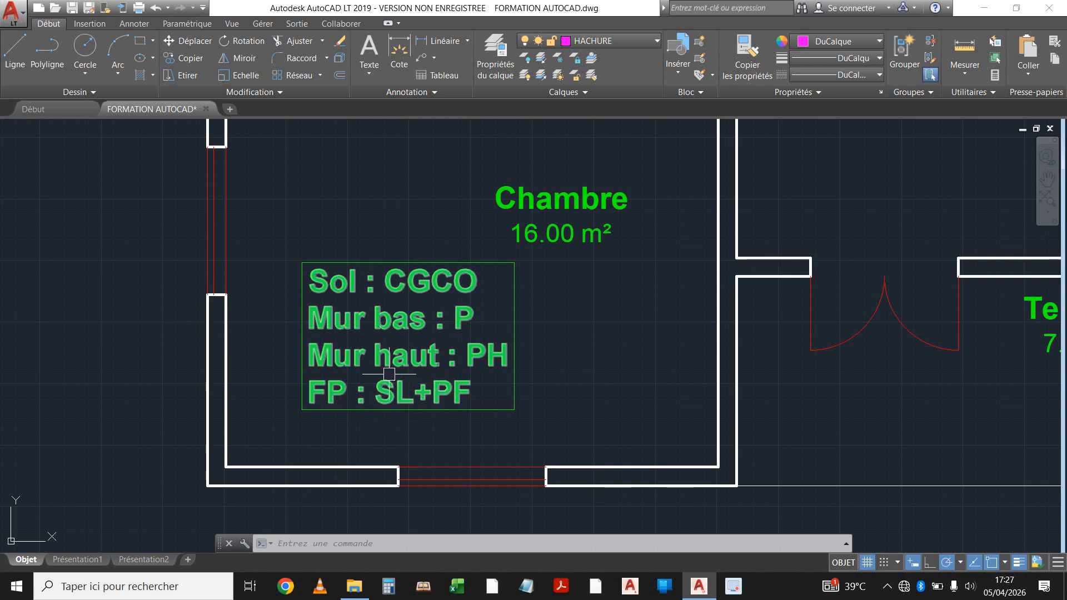
Step: Copy the Chambre finish note with its frame into the right-hand part of the Terrasse
scroll(389, 373, down, 2)
click(322, 281)
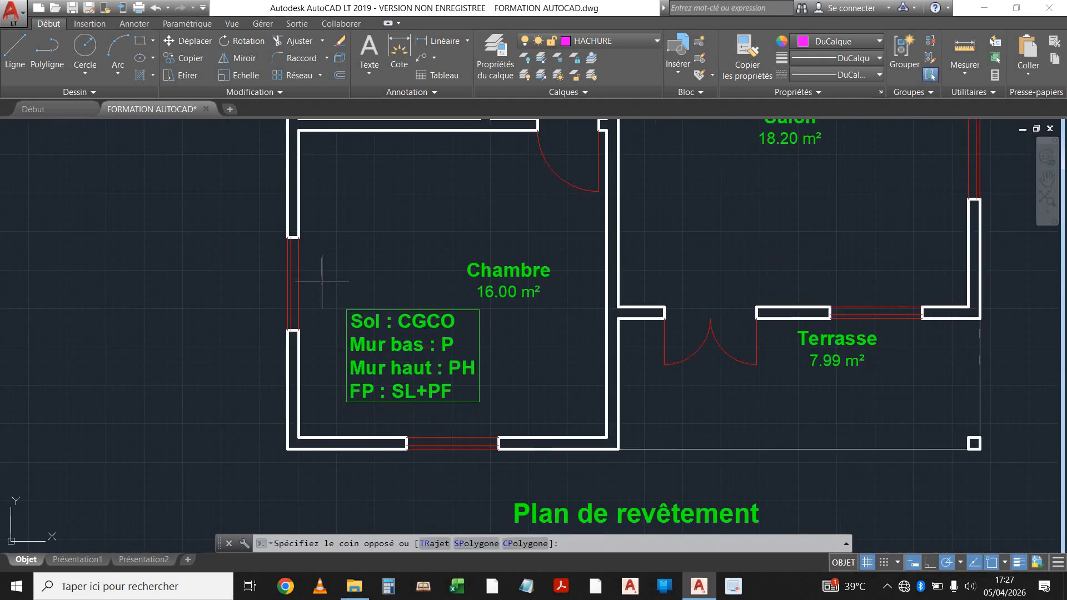
click(507, 437)
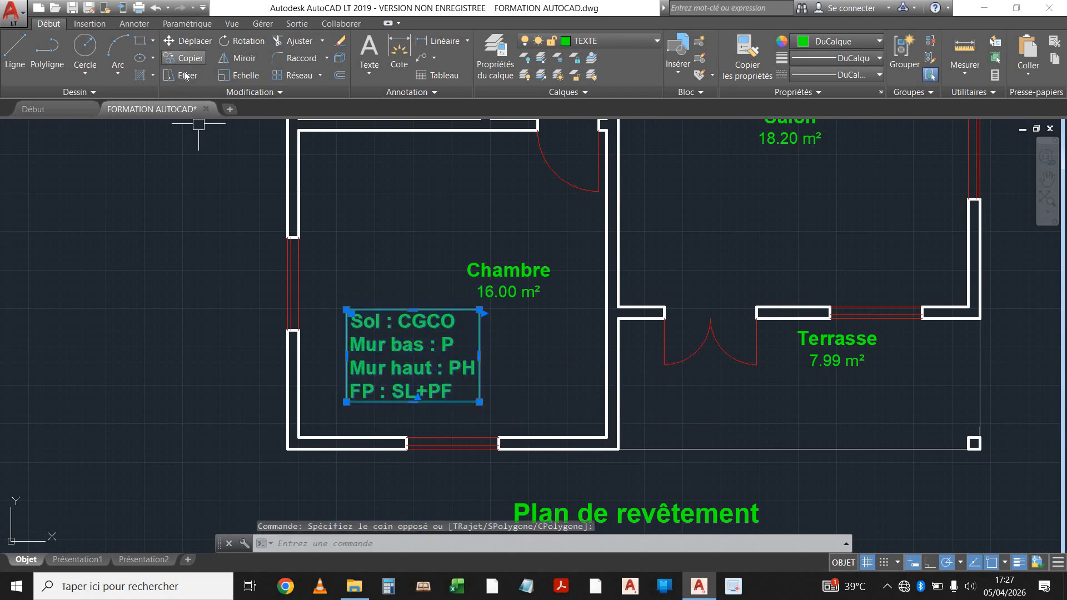
click(183, 58)
click(358, 398)
middle_drag(722, 444, 364, 373)
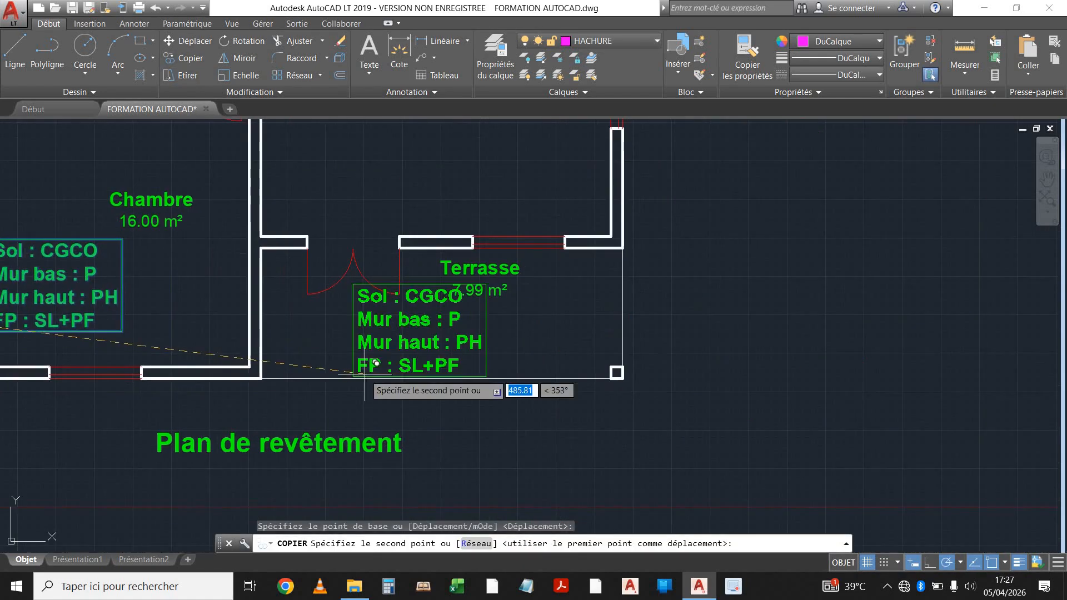
scroll(418, 379, up, 2)
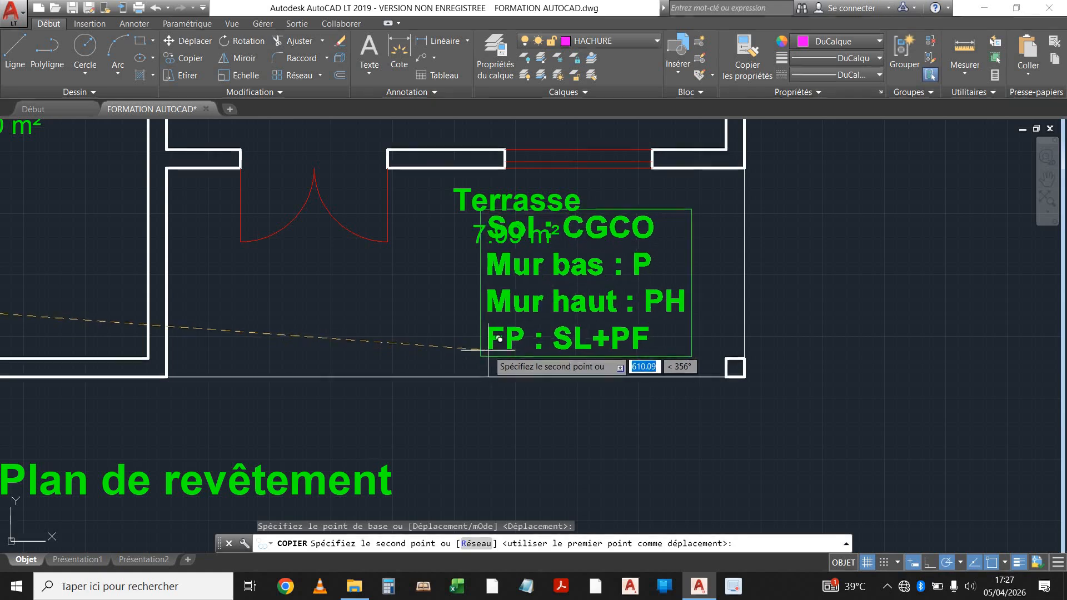
click(497, 346)
key(Return)
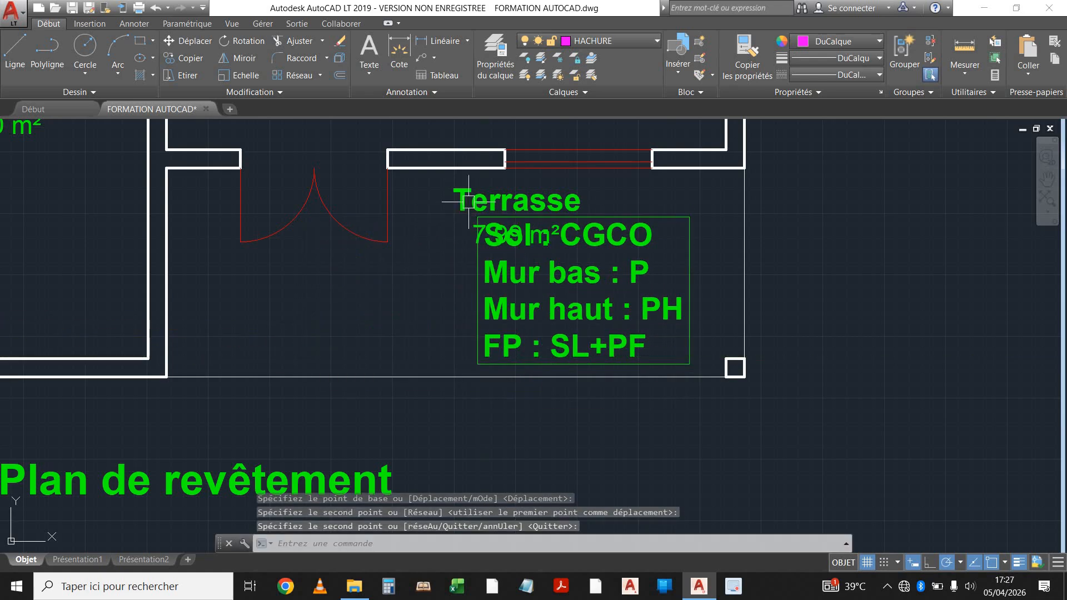
key(Return)
Step: Move the Terrasse room label left of the copied finish note, just below the double door
click(496, 201)
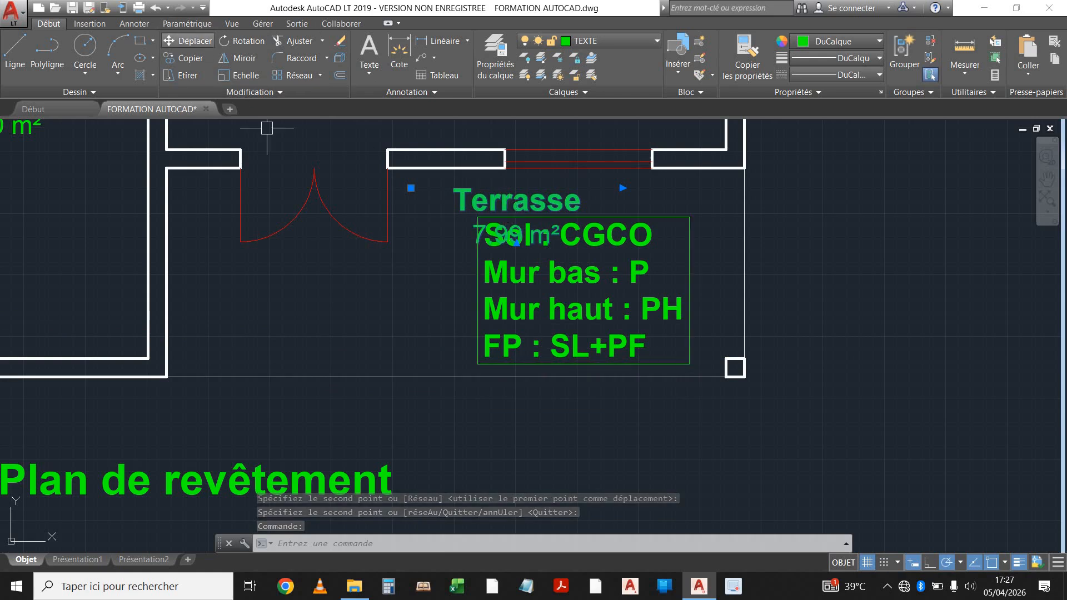
click(185, 43)
click(559, 217)
click(390, 289)
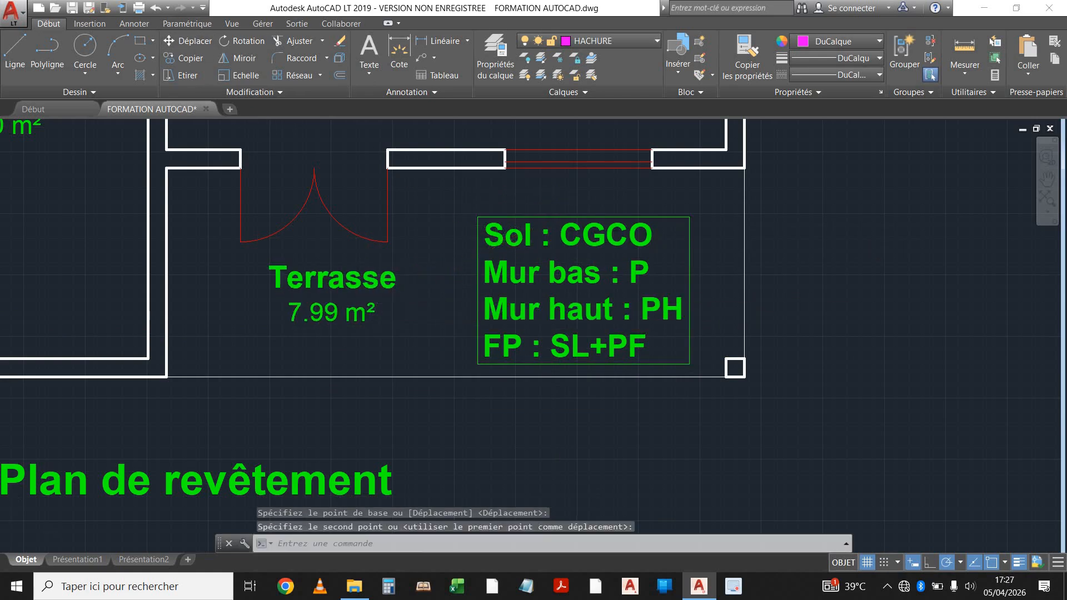
Step: Examine the framed finish notes and room labels in the Chambre and on the Terrasse
scroll(472, 378, down, 3)
scroll(462, 359, up, 2)
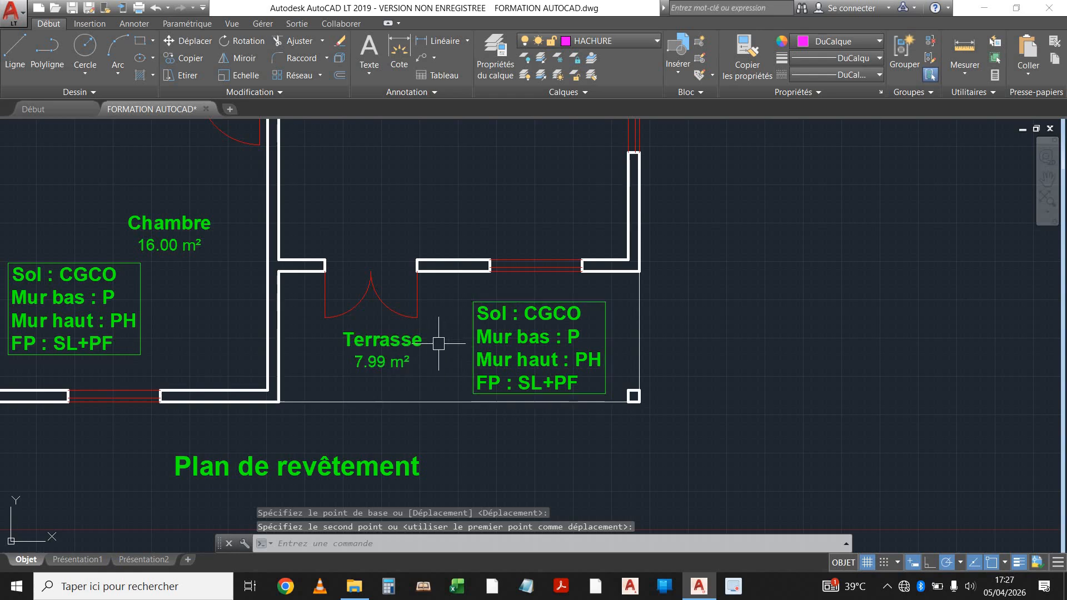
middle_drag(438, 343, 544, 377)
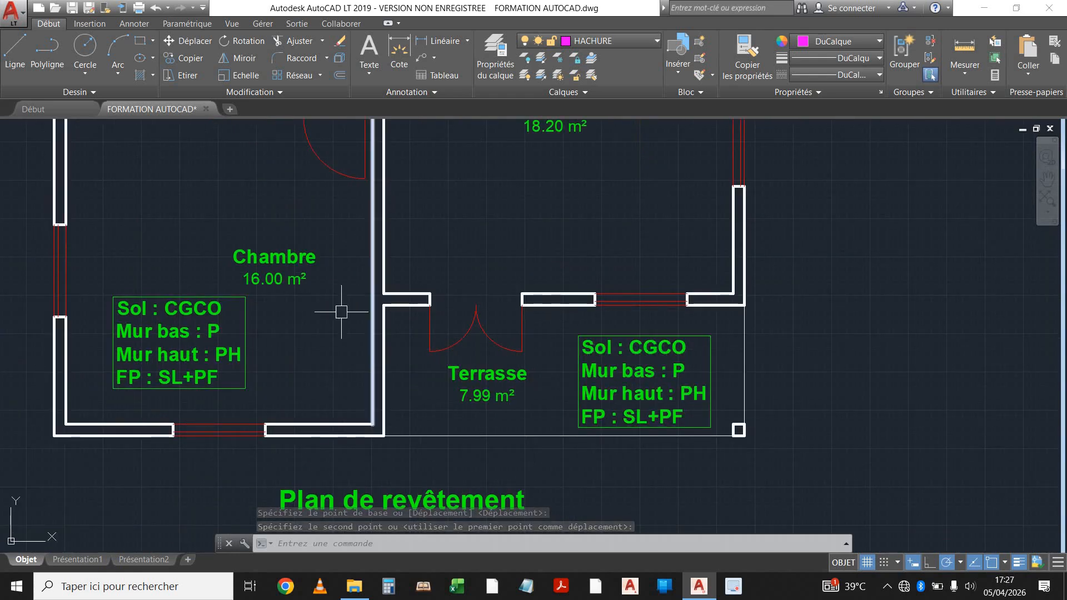
middle_drag(319, 293, 279, 296)
scroll(689, 318, up, 2)
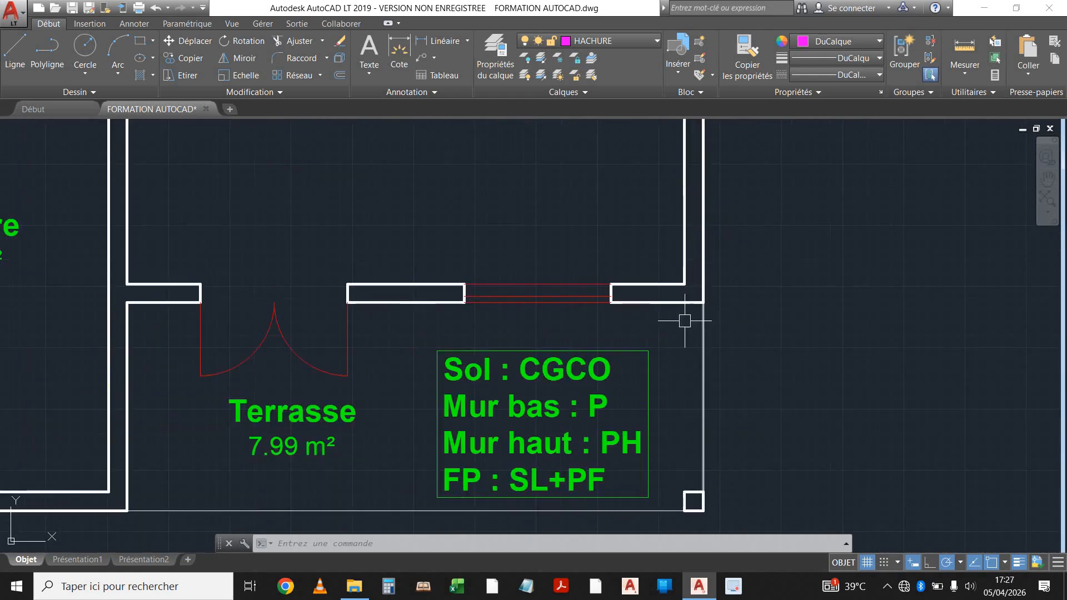
scroll(501, 315, down, 2)
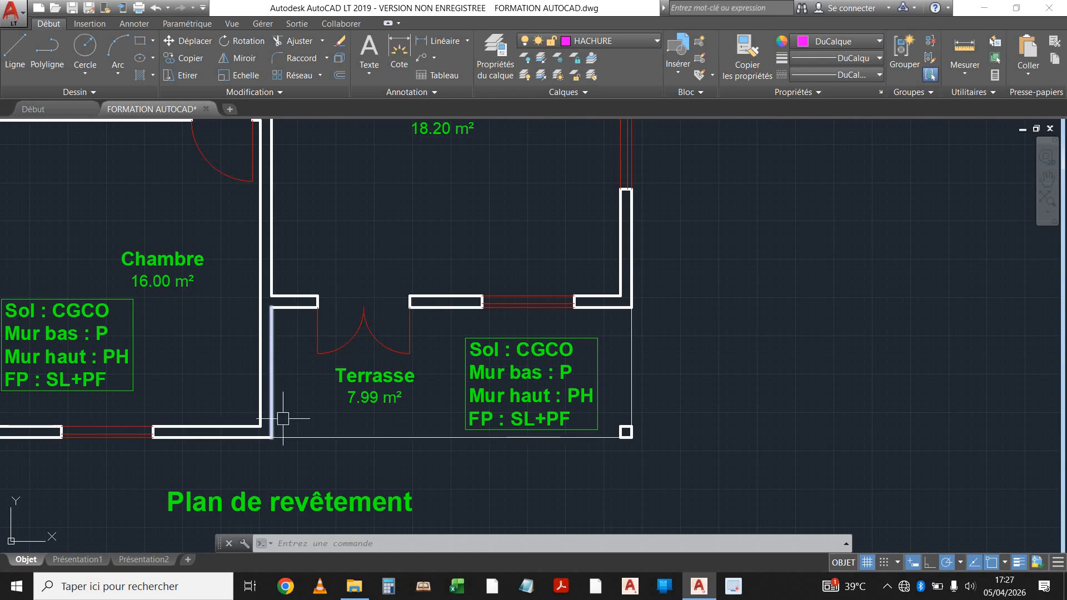
middle_drag(353, 427, 377, 421)
middle_drag(436, 374, 489, 375)
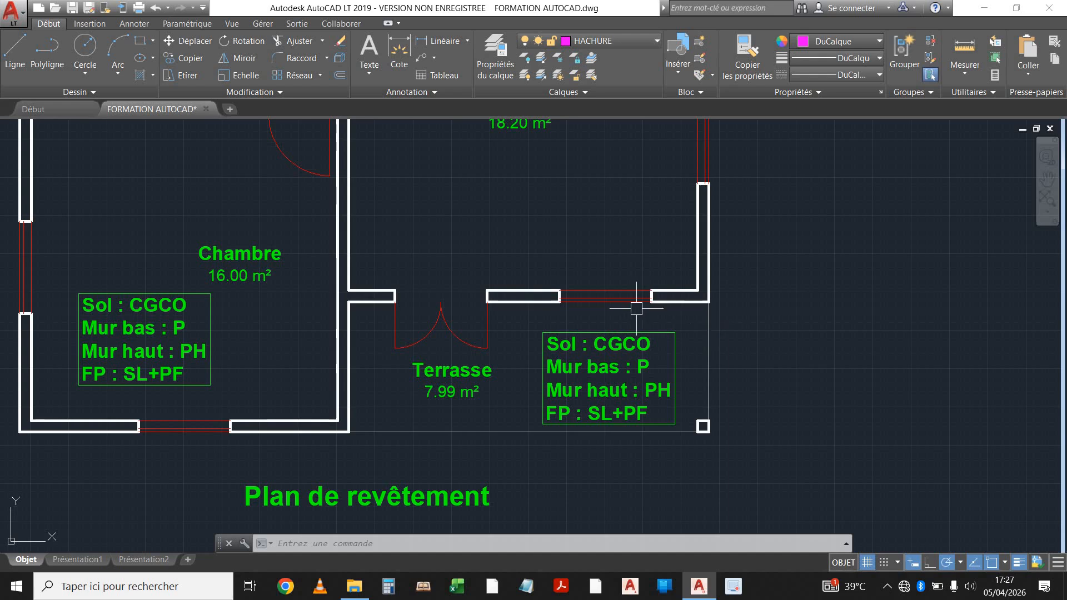
middle_drag(548, 333, 575, 334)
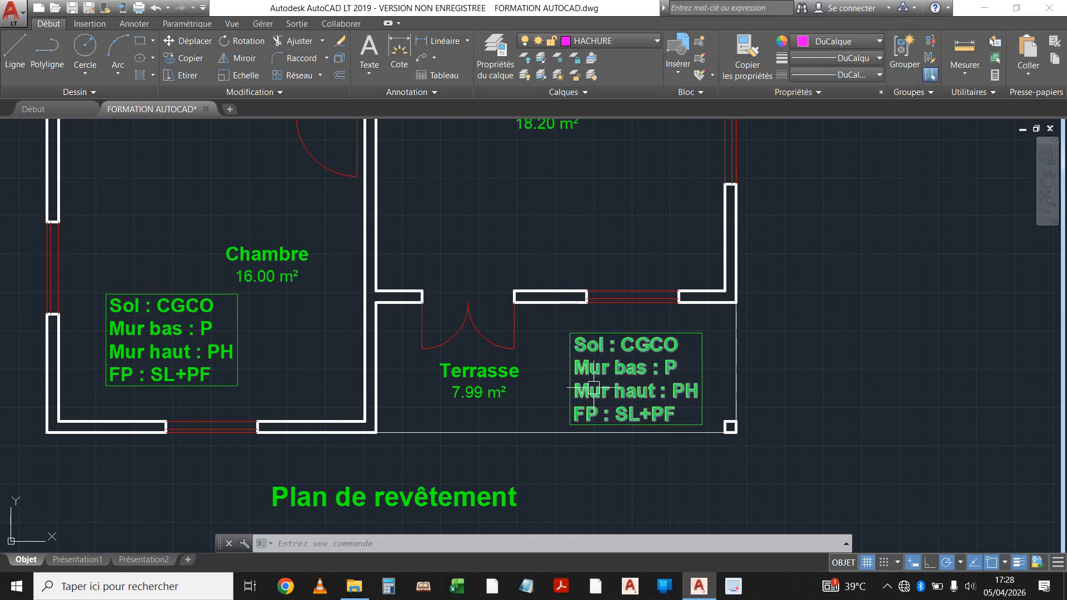
middle_drag(598, 373, 715, 397)
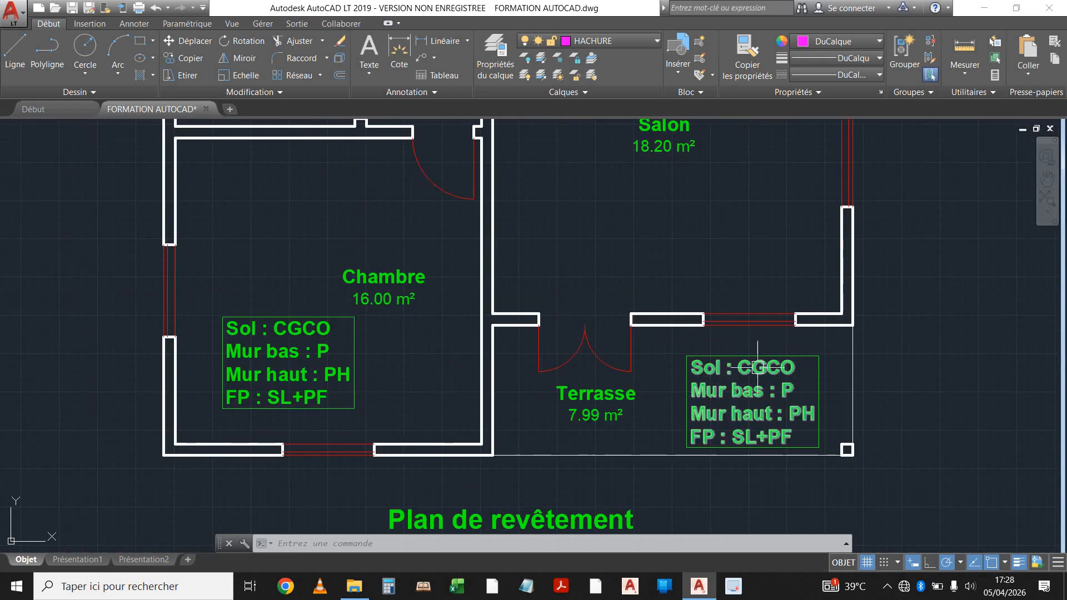
Step: Copy the framed Terrasse finish note into the Salon, below its room label
click(814, 358)
click(394, 257)
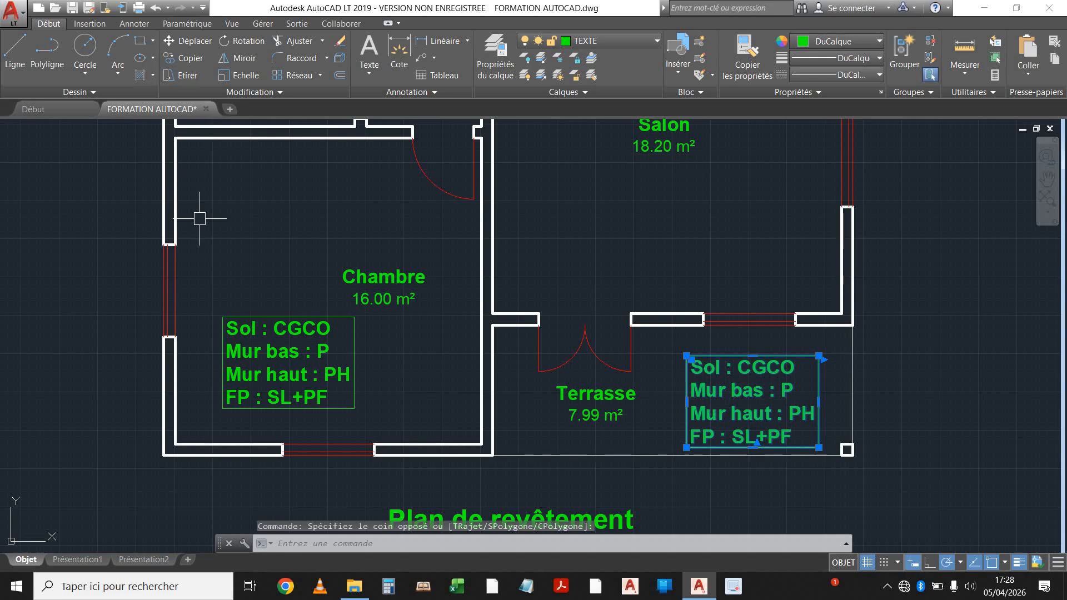
click(184, 58)
click(823, 443)
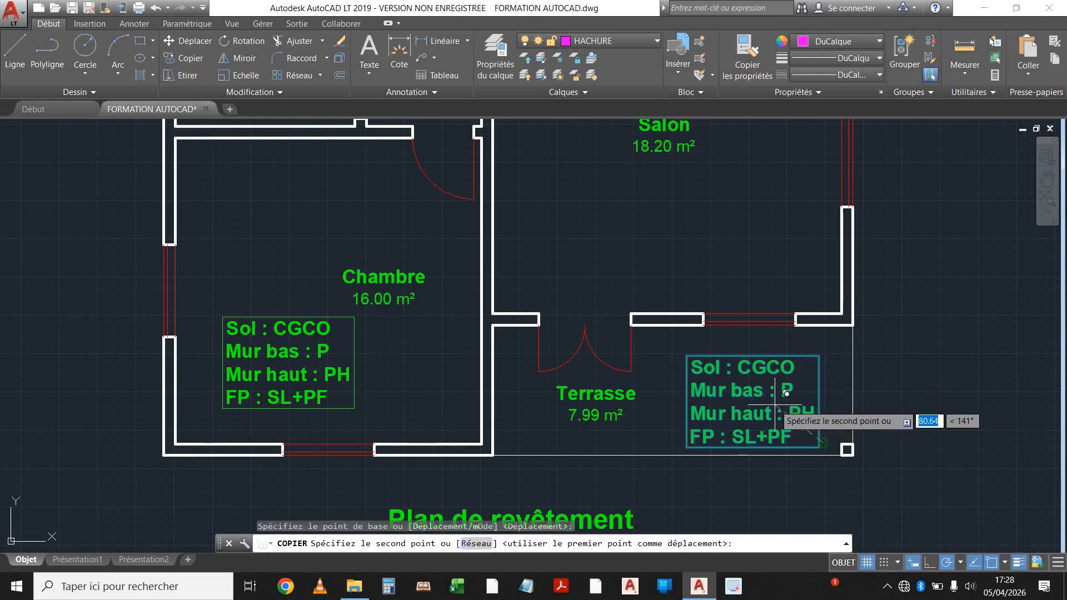
scroll(682, 350, down, 2)
middle_drag(681, 350, 680, 567)
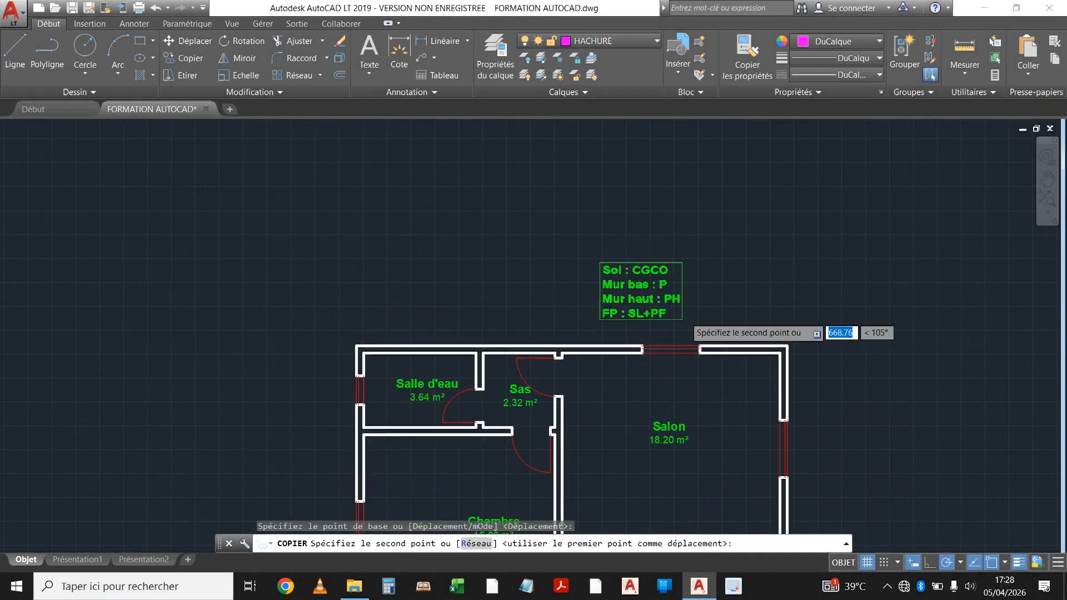
scroll(708, 396, down, 2)
scroll(740, 361, up, 2)
click(746, 351)
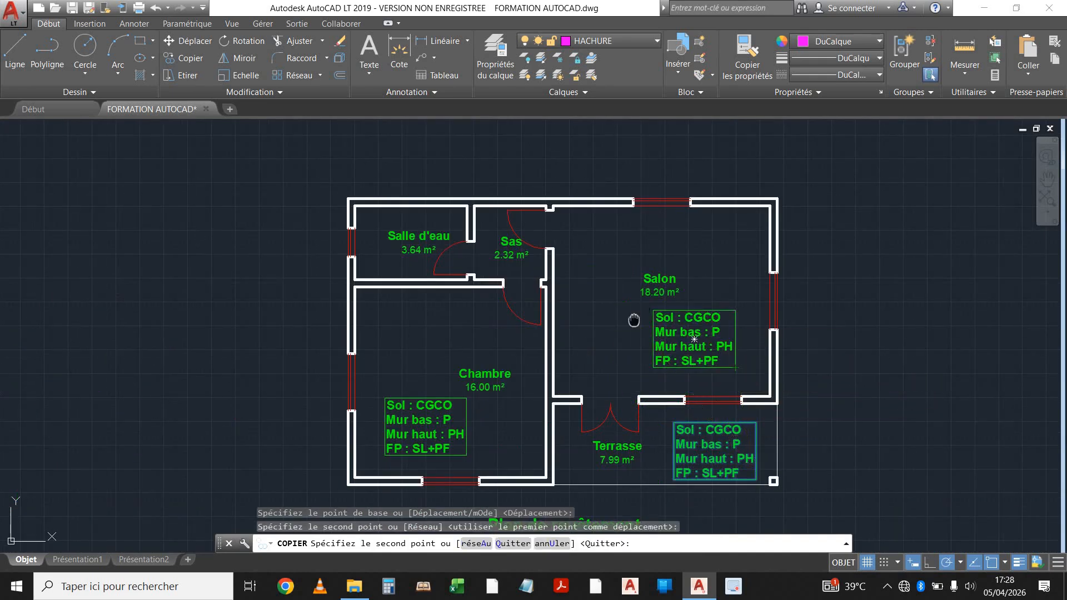
Step: Place two more copies of the framed note outside the building, one above the Sas and one left of the Salle d'eau
middle_drag(585, 162, 639, 269)
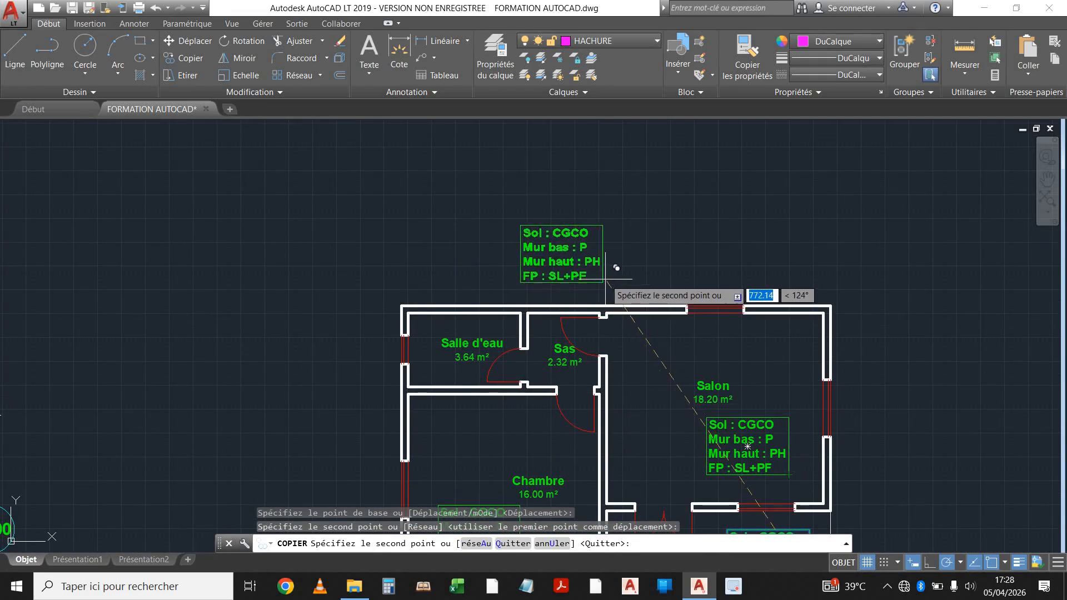
click(614, 266)
middle_drag(412, 296, 487, 271)
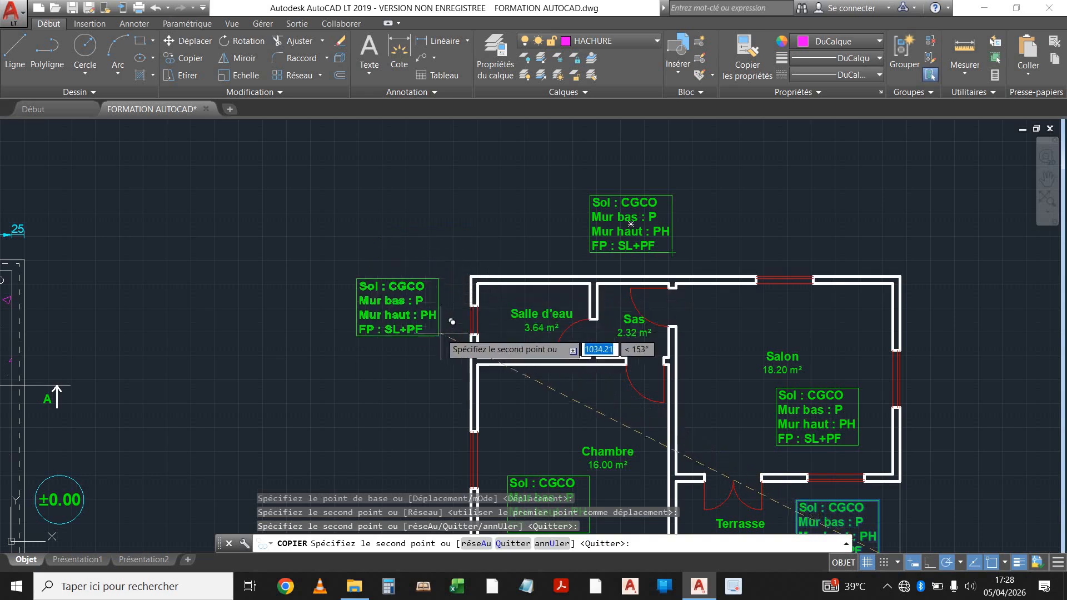
scroll(467, 342, up, 2)
click(469, 344)
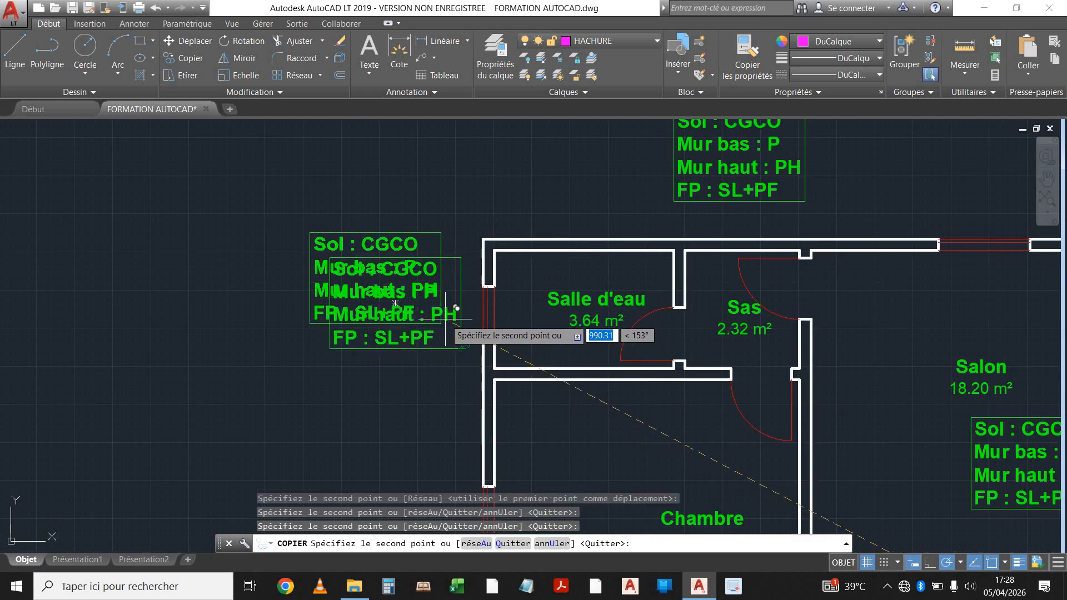
scroll(472, 322, down, 3)
key(Return)
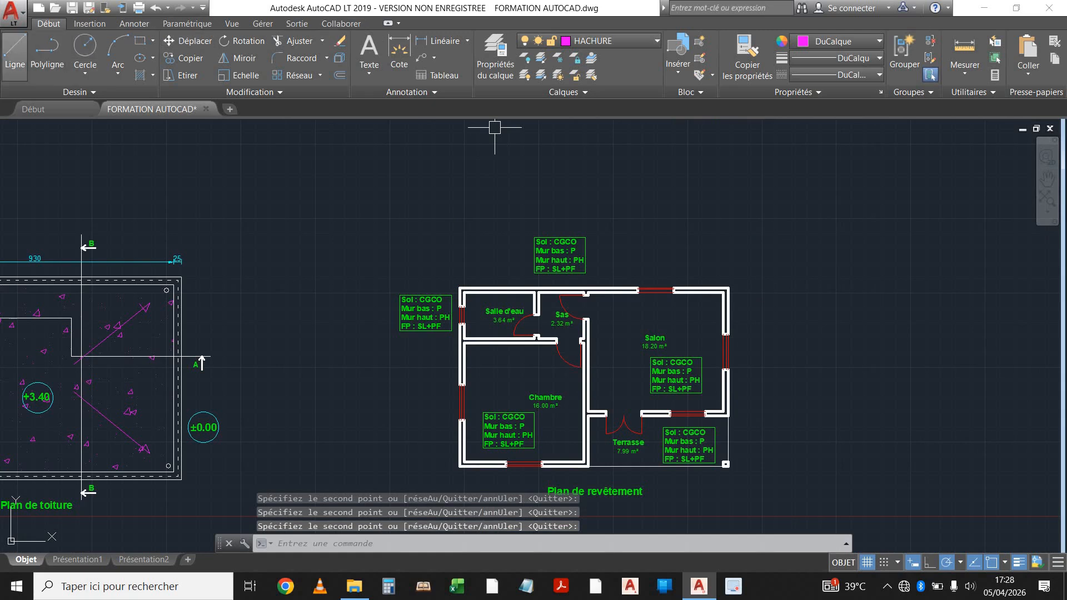
Step: Draw a leader line with an open arrowhead from the lower edge of the note above the Sas into the room
click(15, 55)
scroll(600, 314, up, 4)
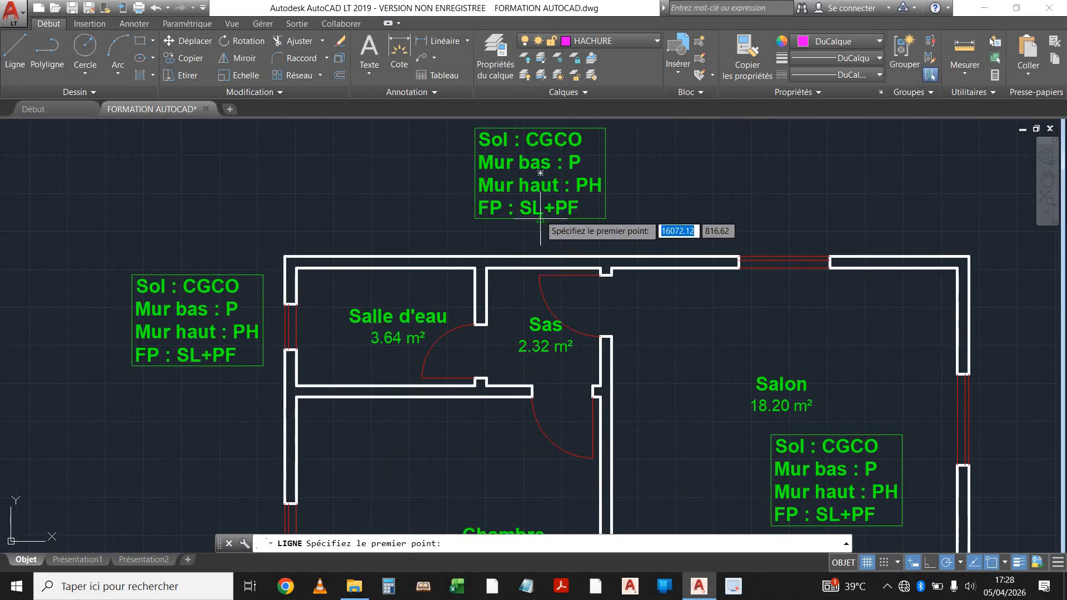
click(540, 219)
scroll(510, 289, up, 2)
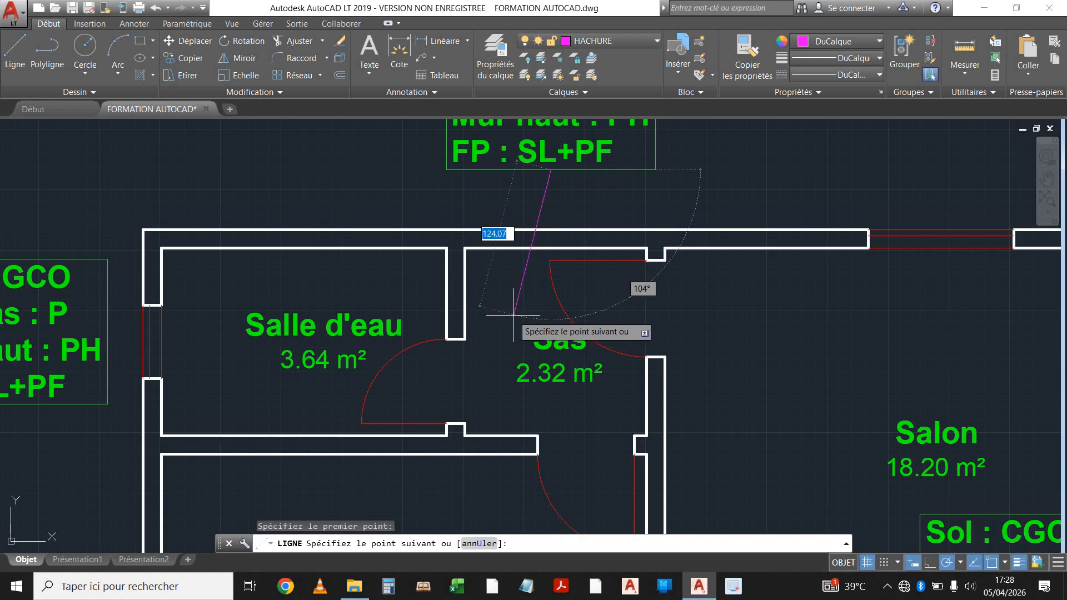
click(511, 321)
scroll(515, 307, up, 2)
click(505, 264)
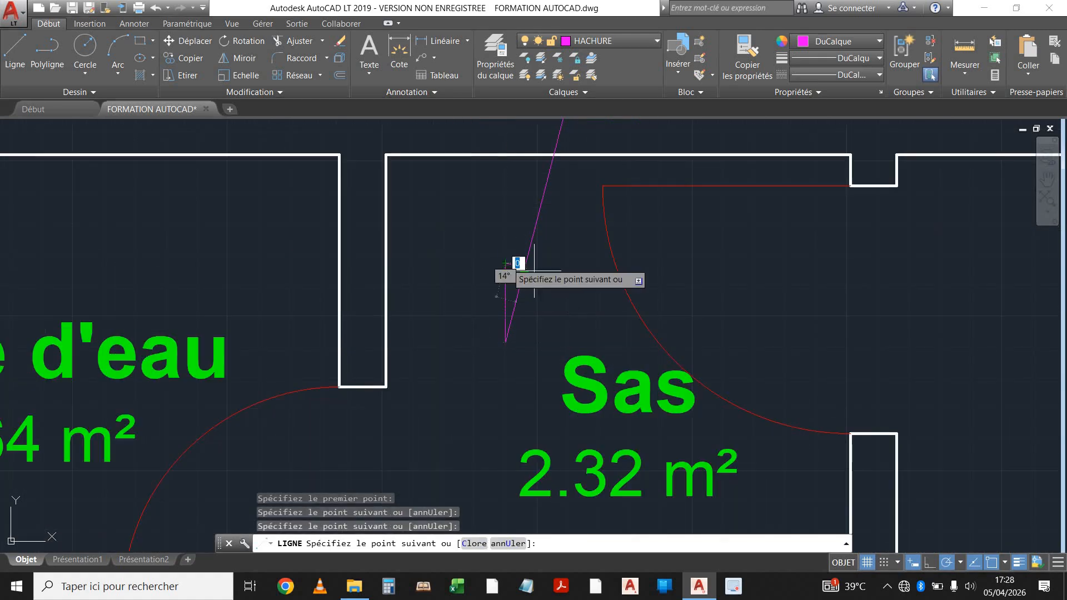
click(542, 269)
key(Return)
scroll(526, 280, down, 4)
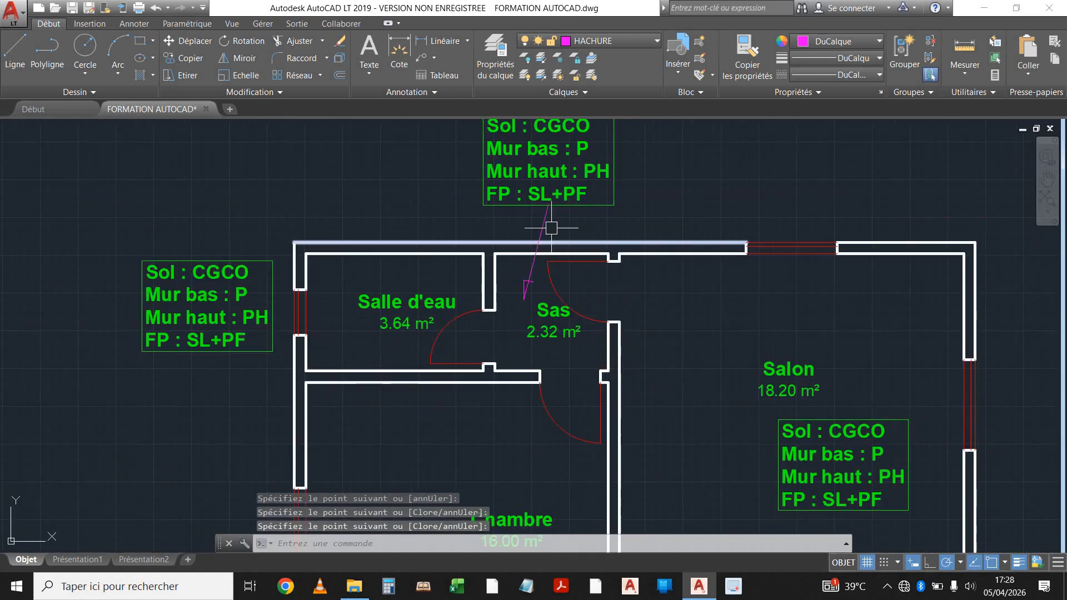
Step: Put the Sas leader line and its arrowhead segments on the TEXTE layer
middle_drag(551, 227, 545, 249)
click(545, 246)
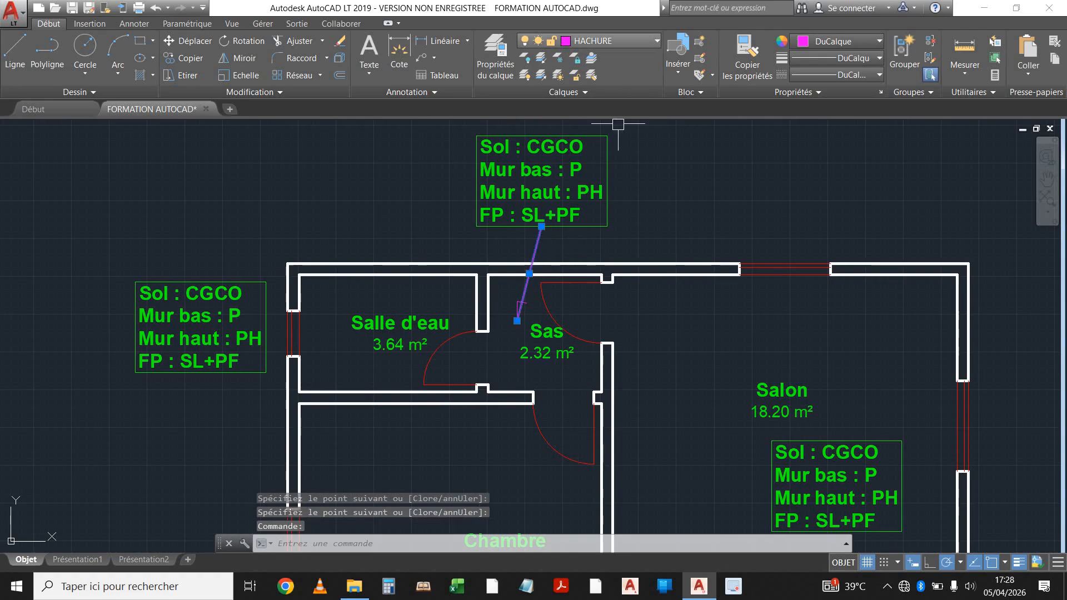
click(520, 304)
scroll(525, 314, up, 4)
click(513, 292)
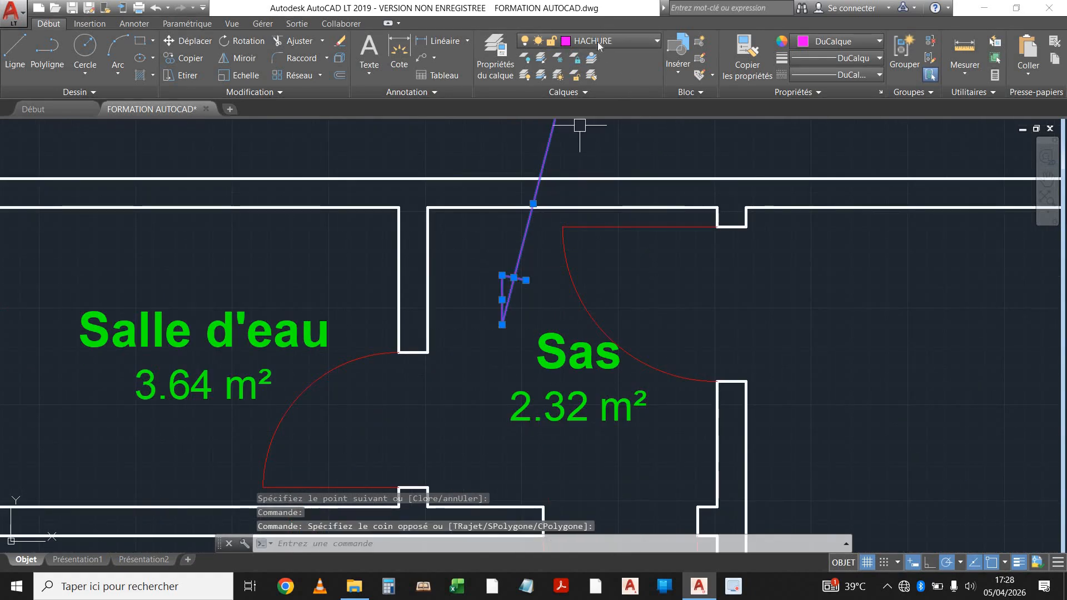
click(611, 40)
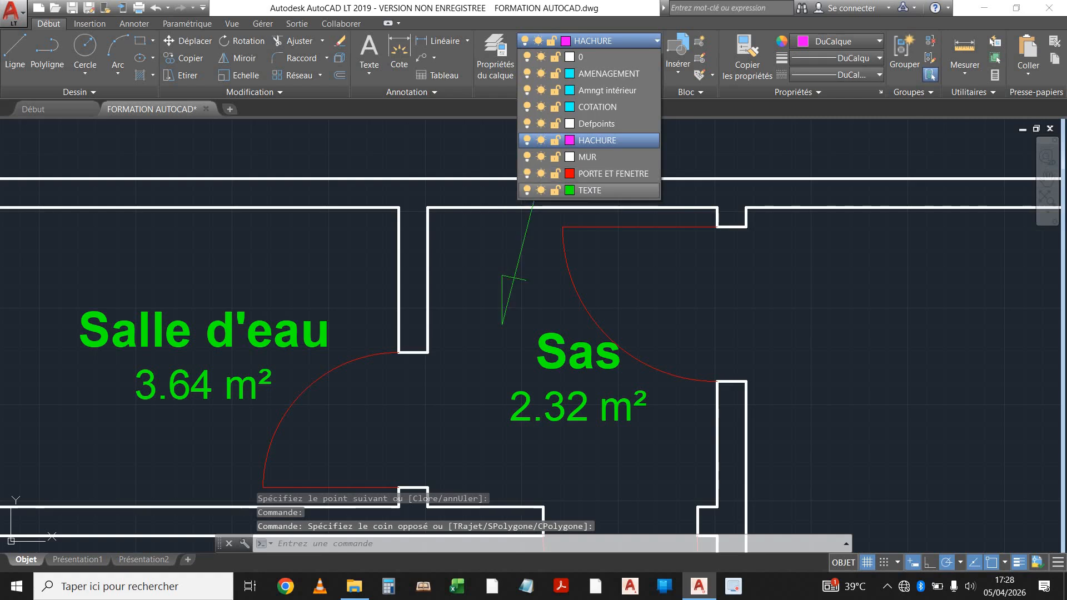
click(592, 189)
scroll(537, 327, down, 3)
key(Escape)
key(Escape)
Step: Draw a leader line with an open arrowhead from the outside note beside the Salle d'eau through the window into the room
scroll(534, 316, up, 3)
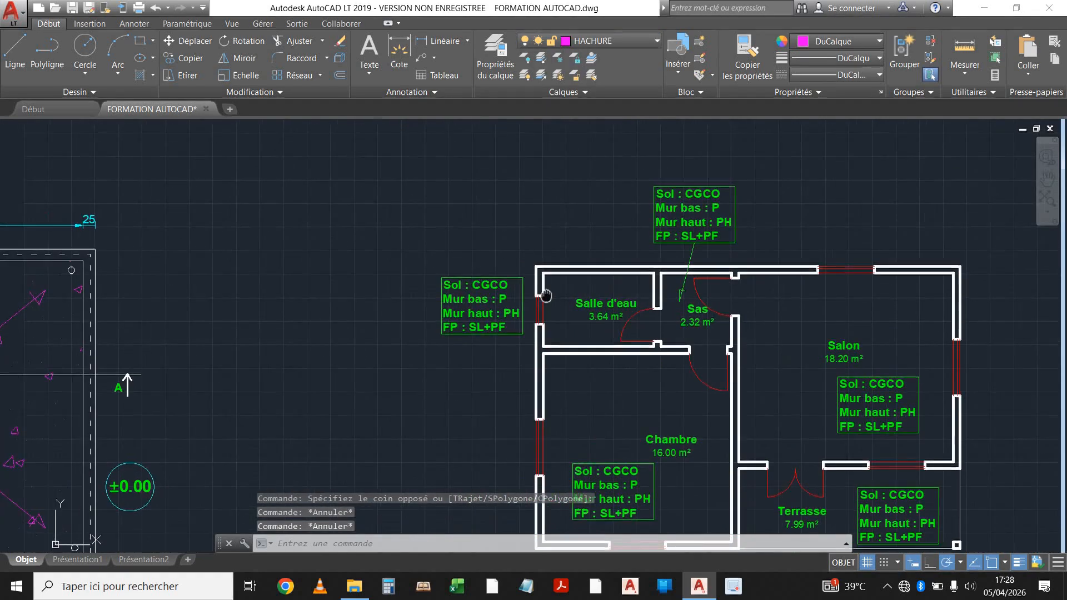
scroll(533, 314, up, 2)
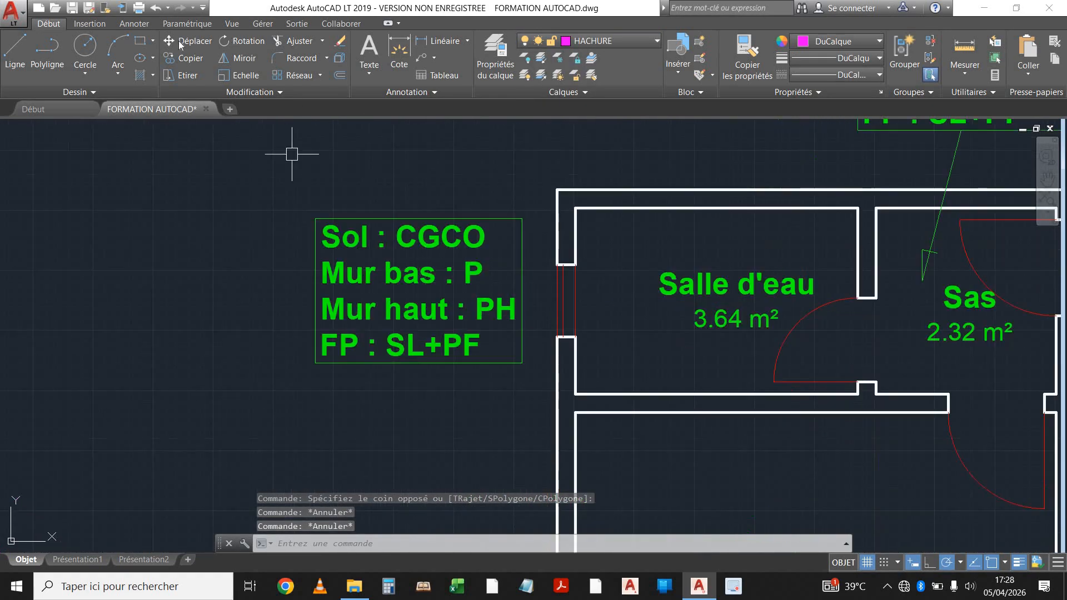
click(16, 49)
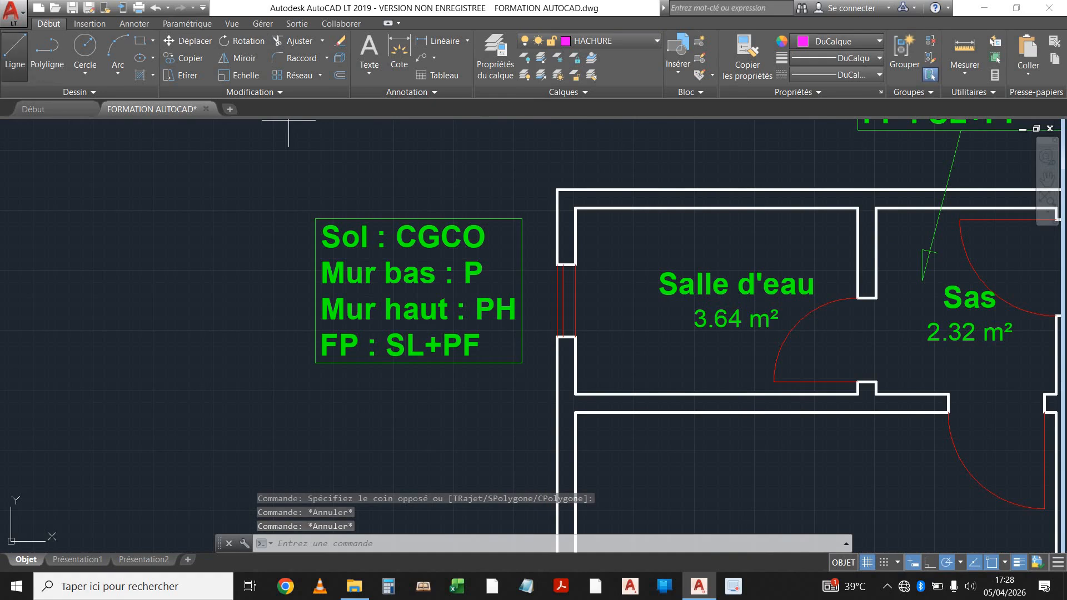
click(523, 292)
scroll(657, 305, up, 2)
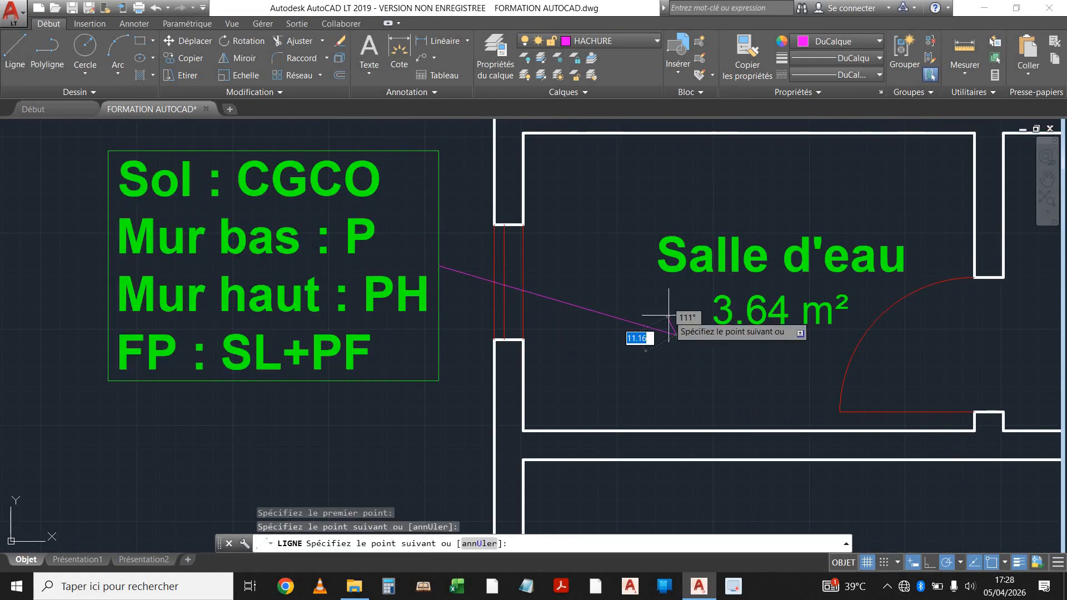
scroll(669, 316, up, 2)
click(681, 345)
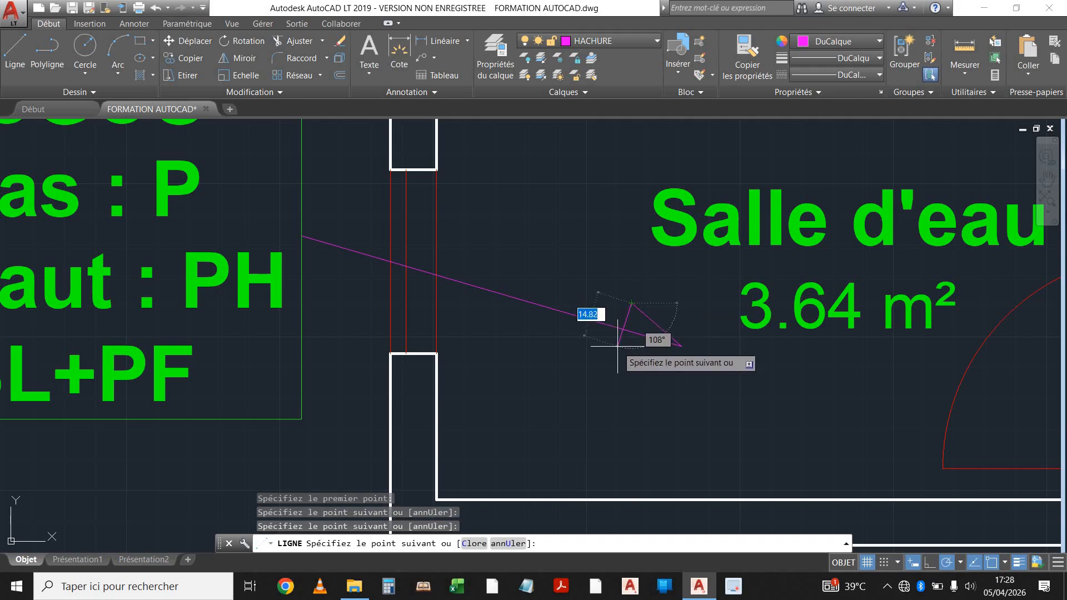
click(618, 345)
scroll(618, 346, down, 8)
key(Return)
Step: Move the Salle d'eau leader line and its arrowhead segments to the TEXTE layer
scroll(721, 331, up, 8)
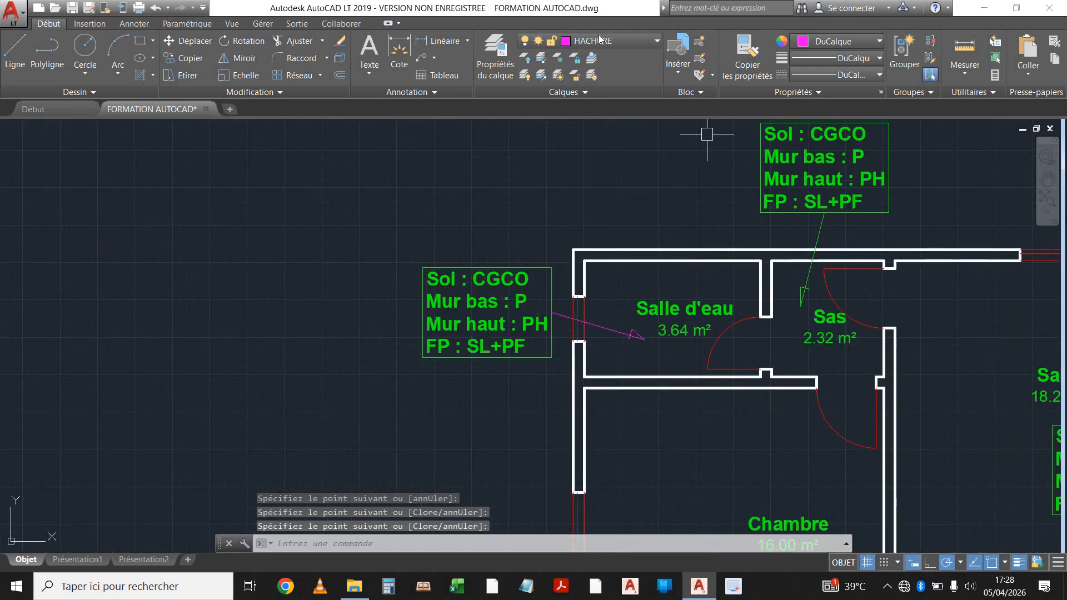
scroll(611, 345, up, 4)
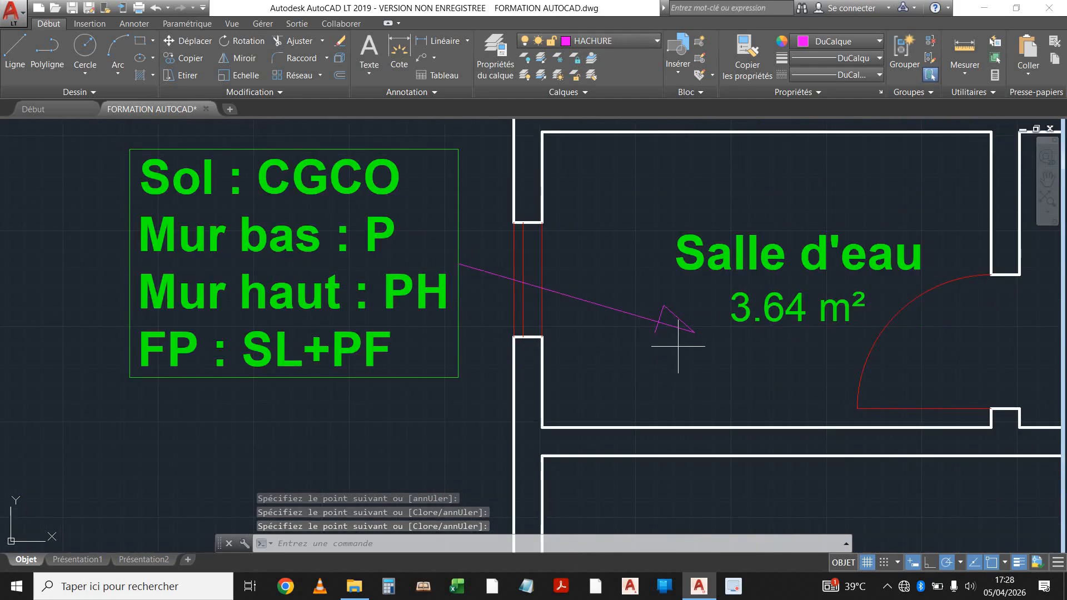
click(677, 346)
click(639, 291)
click(604, 41)
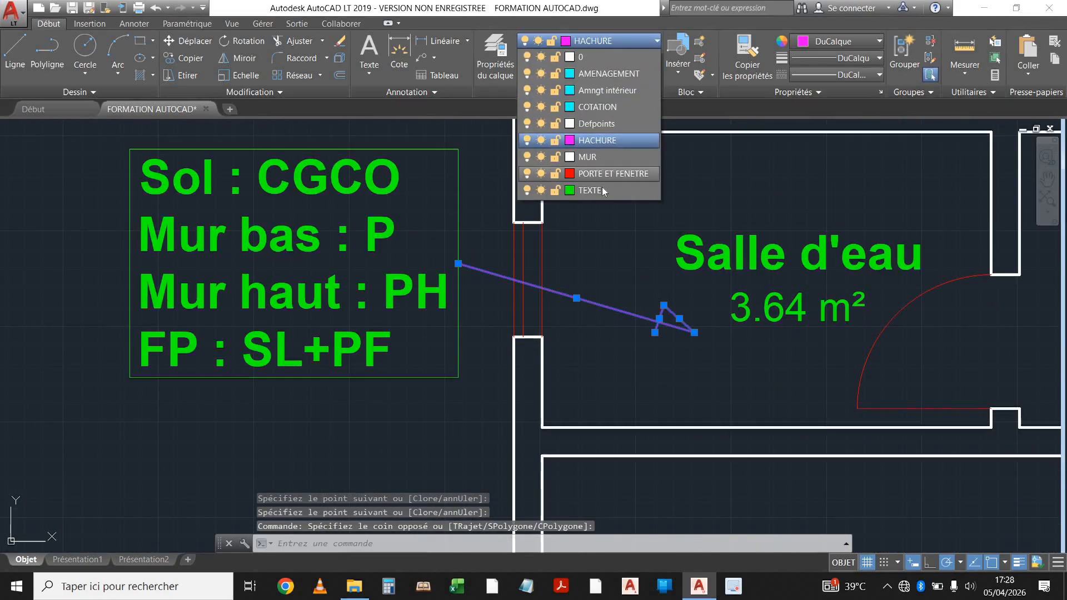
click(602, 190)
key(Escape)
Step: Examine the finish notes and leaders of the Salle d'eau and Sas, and the notes in the Chambre, Salon and Terrasse
scroll(539, 262, down, 6)
scroll(613, 270, up, 4)
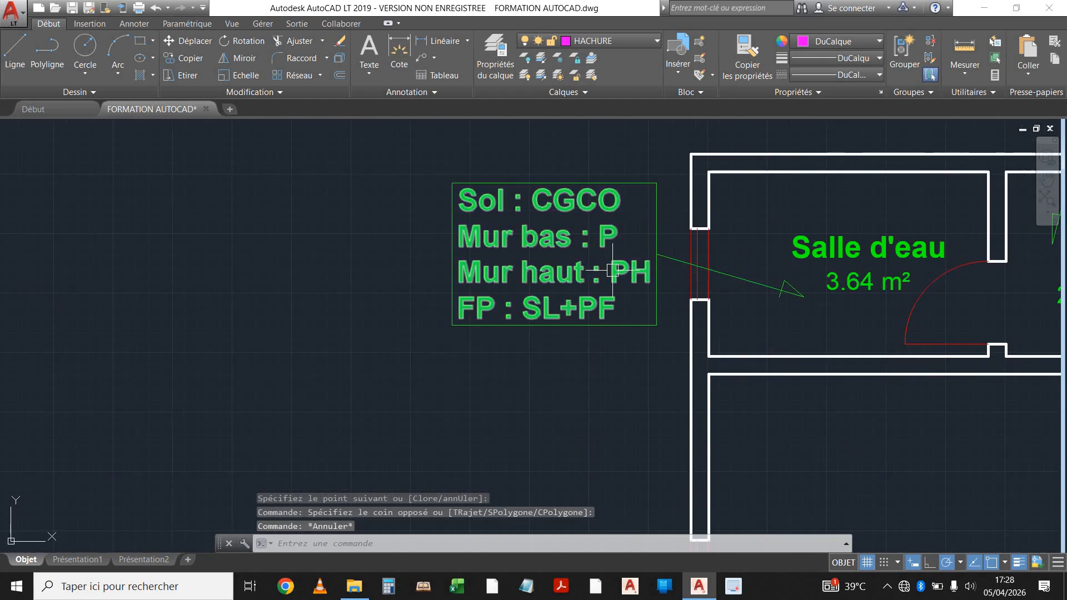
scroll(639, 280, down, 5)
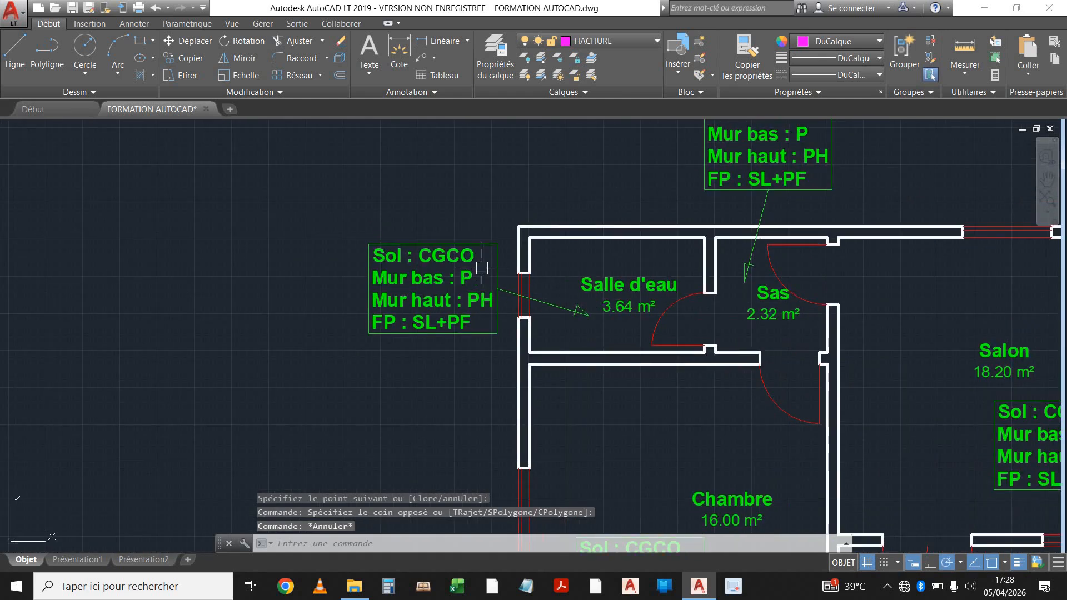
scroll(482, 266, up, 2)
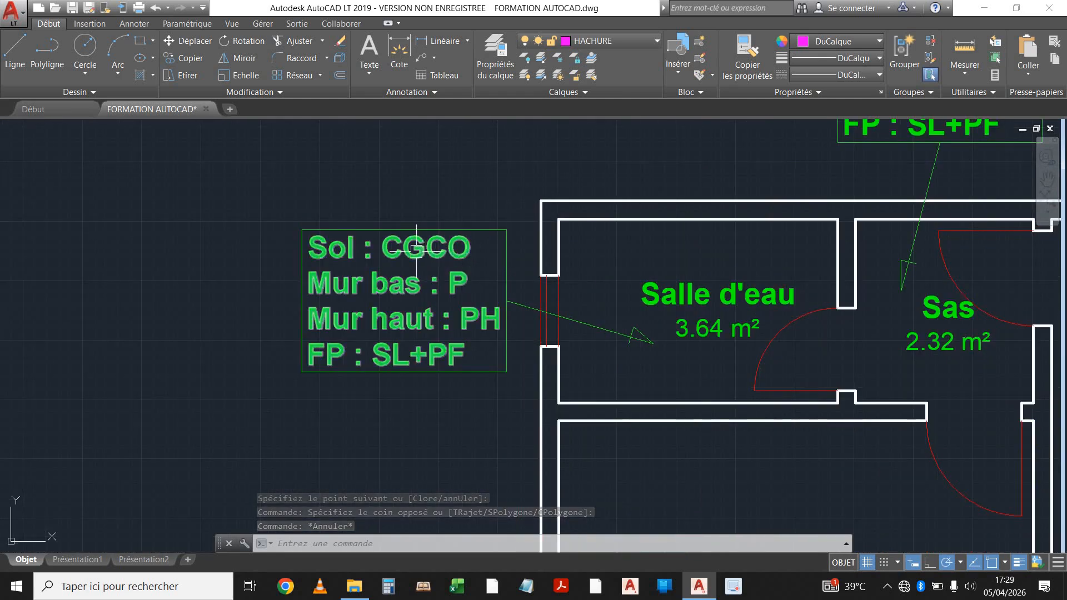
mouse_move(476, 245)
middle_down()
mouse_move(455, 245)
mouse_move(455, 229)
middle_up()
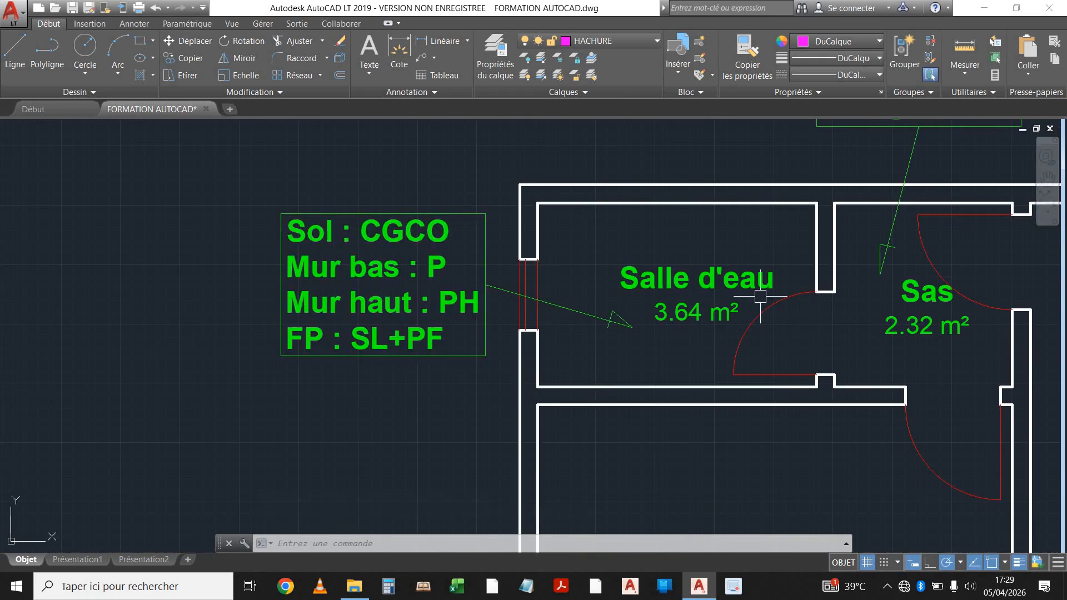
mouse_move(652, 294)
middle_down()
mouse_move(527, 150)
mouse_move(593, 286)
middle_up()
scroll(592, 286, up, 2)
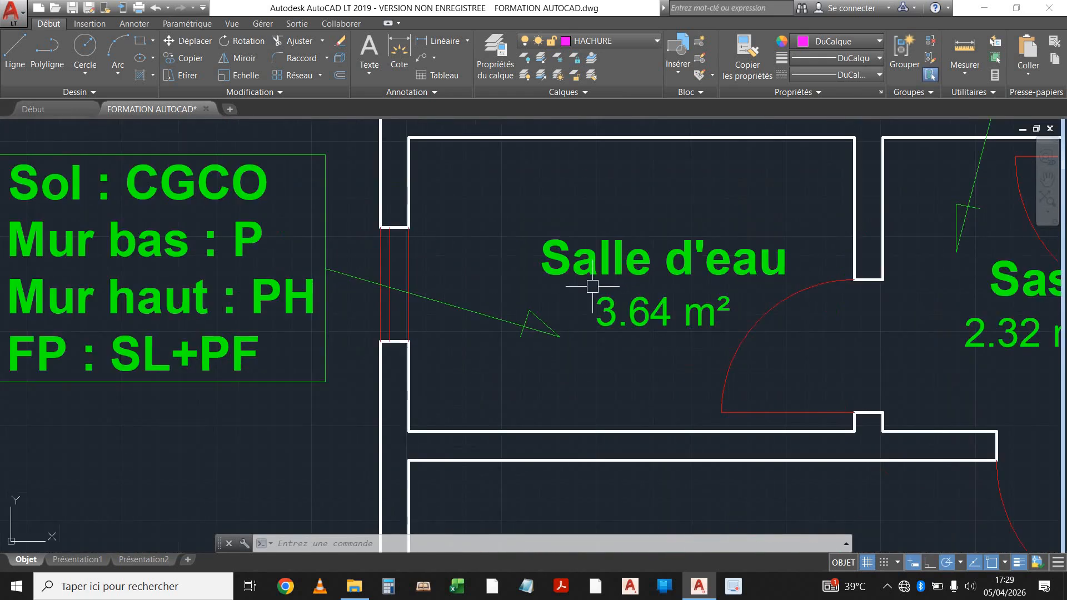
scroll(511, 285, down, 4)
scroll(506, 288, up, 2)
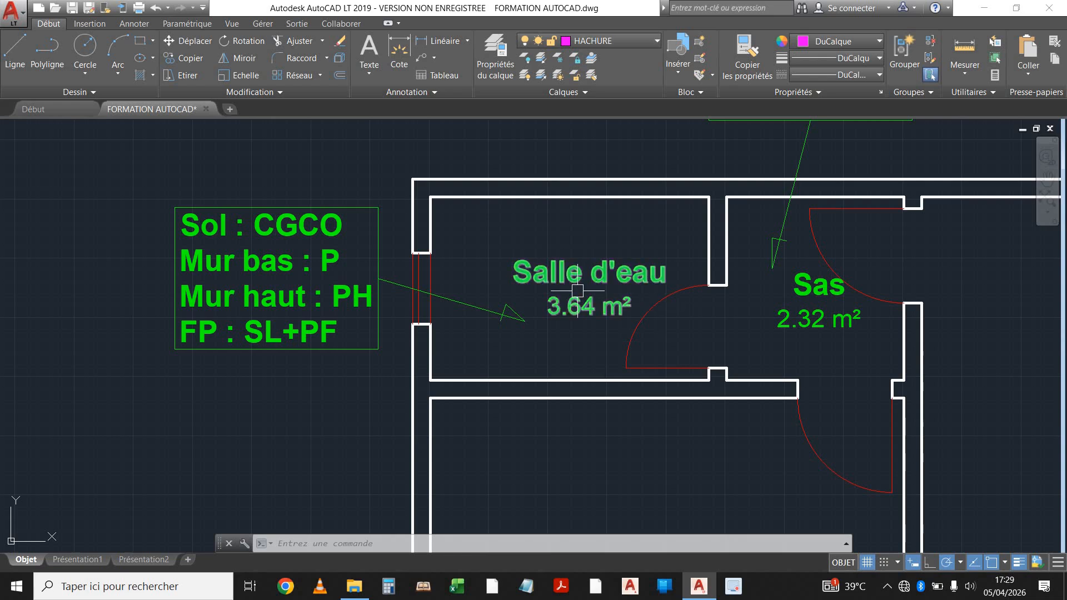
scroll(483, 257, down, 1)
scroll(495, 267, down, 1)
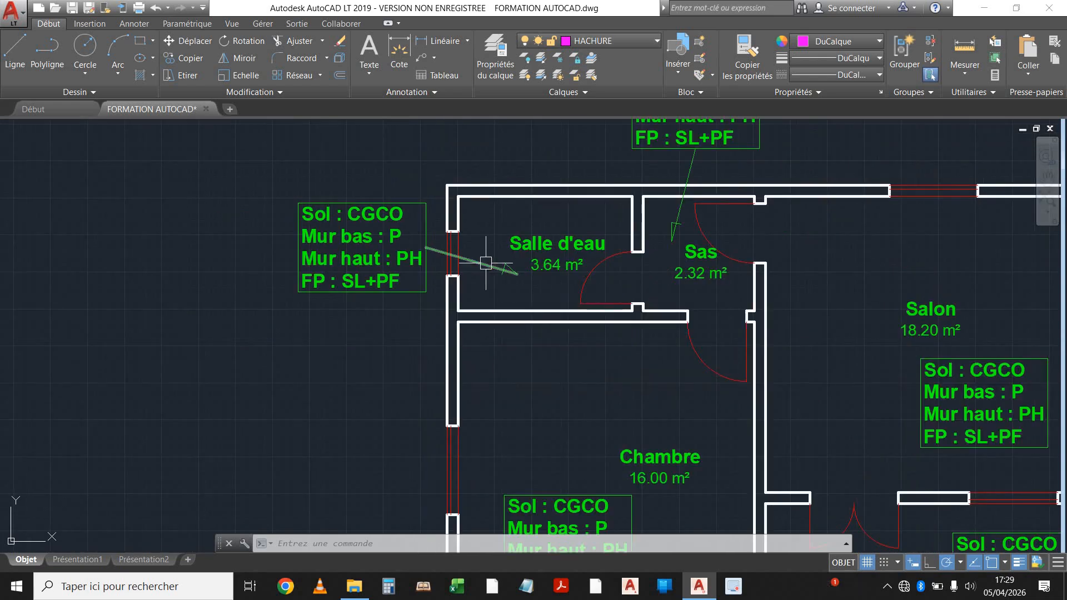
middle_drag(565, 445, 528, 302)
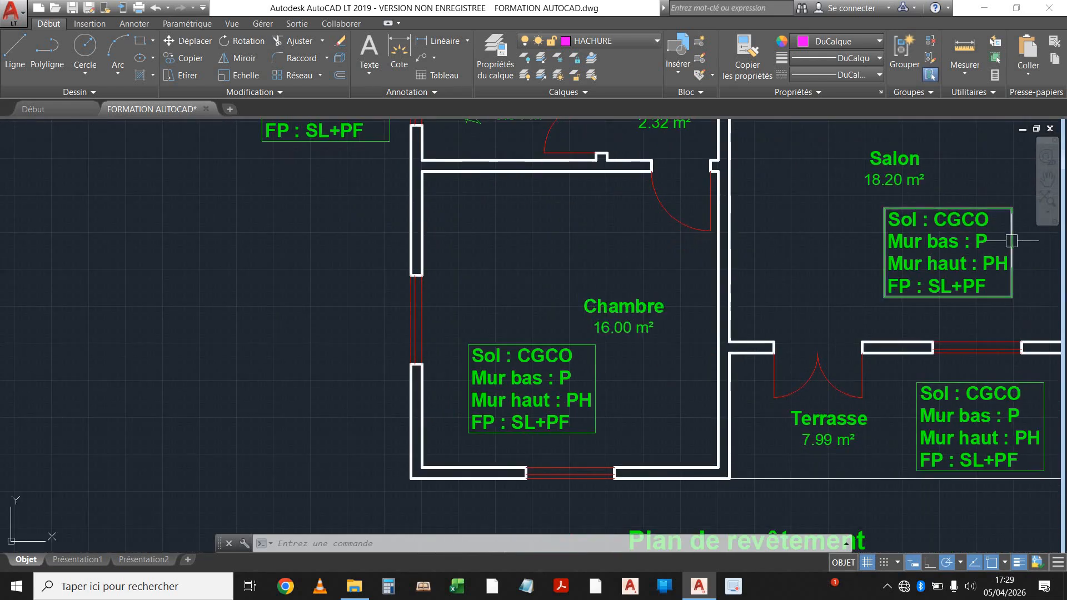
middle_drag(894, 167, 779, 216)
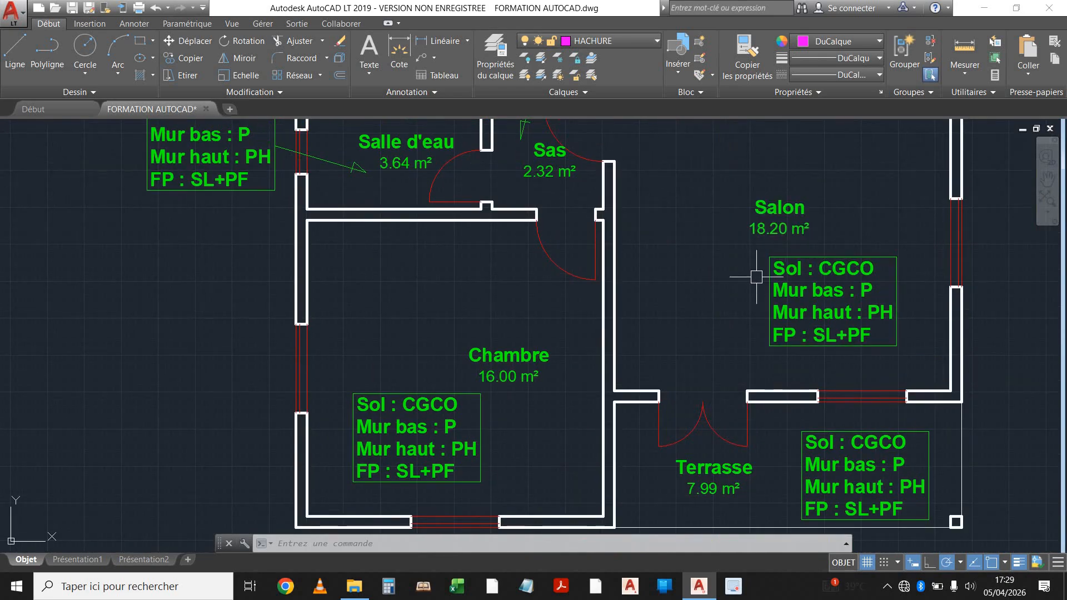
scroll(837, 268, up, 1)
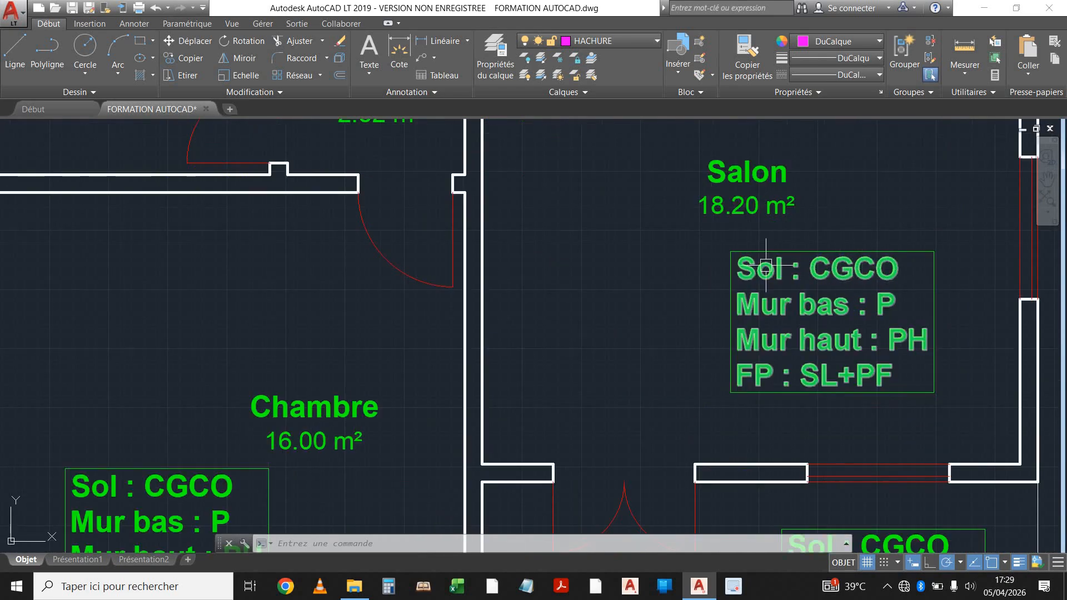
scroll(654, 270, down, 1)
mouse_move(629, 274)
middle_down()
mouse_move(824, 338)
mouse_move(839, 369)
middle_up()
scroll(513, 240, up, 1)
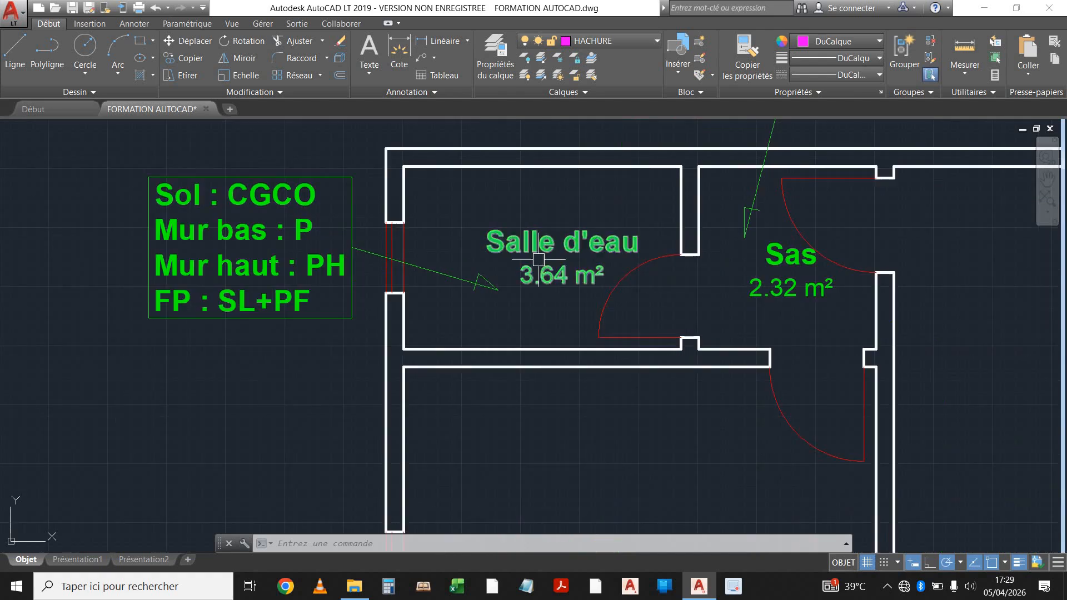
middle_drag(517, 280, 622, 324)
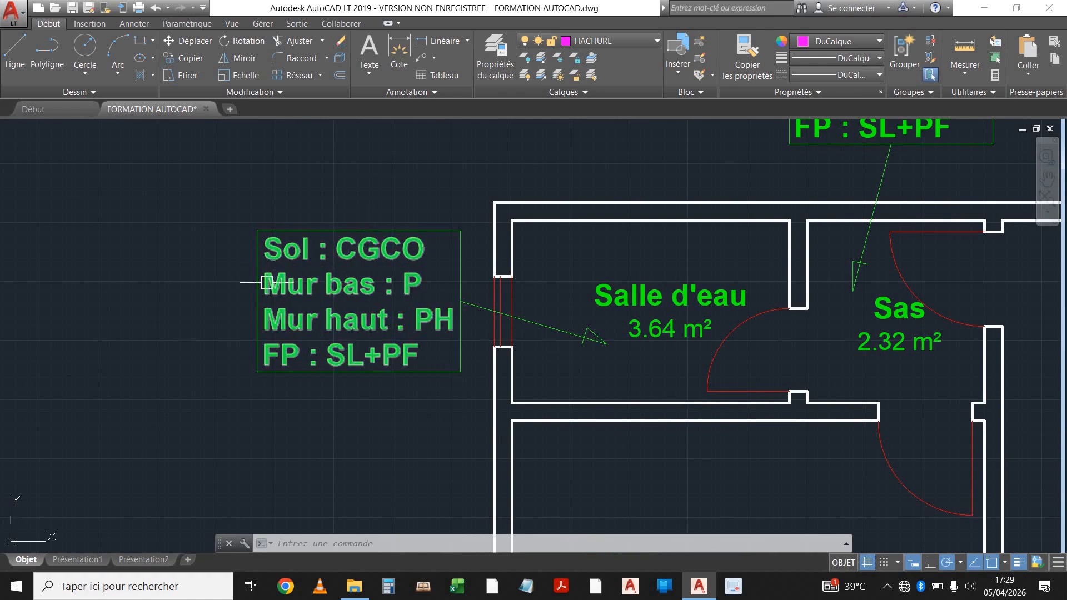
Step: Change the "Mur bas" value in the Salle d'eau finish note to F
middle_drag(335, 282, 298, 288)
scroll(379, 282, up, 2)
scroll(371, 288, up, 1)
double_click(356, 293)
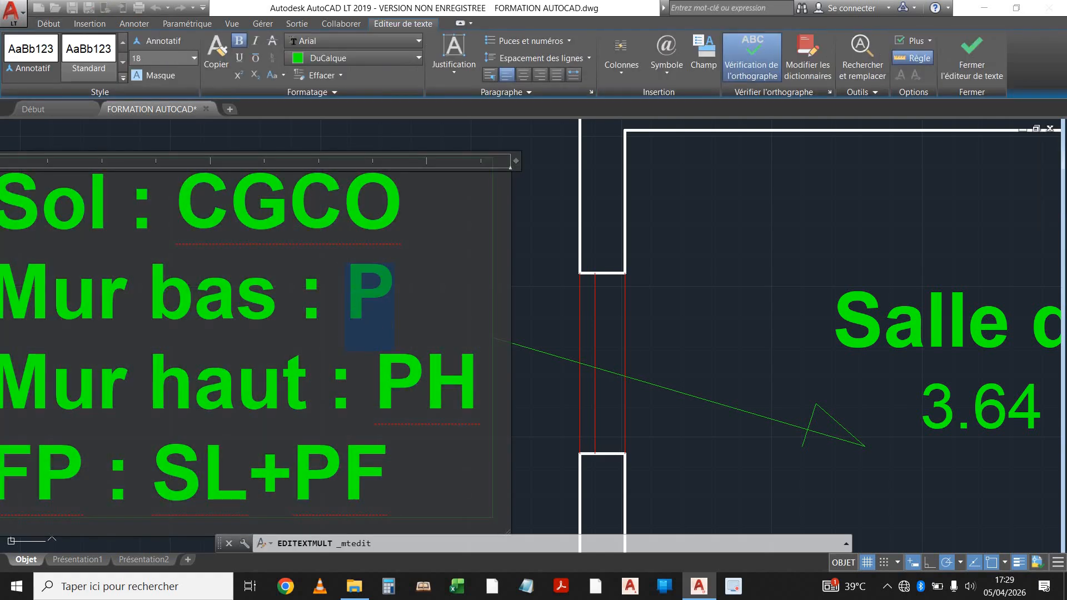
text(F)
key(Escape)
scroll(346, 268, down, 4)
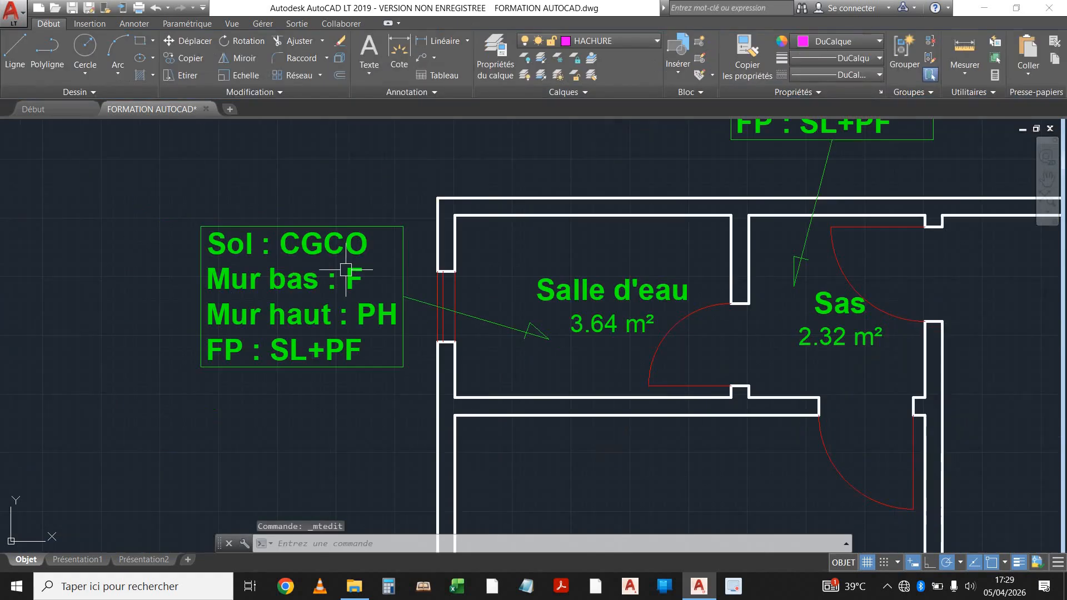
Step: Review the edited Salle d'eau note and the finish notes across the whole Plan de revêtement
scroll(357, 275, up, 2)
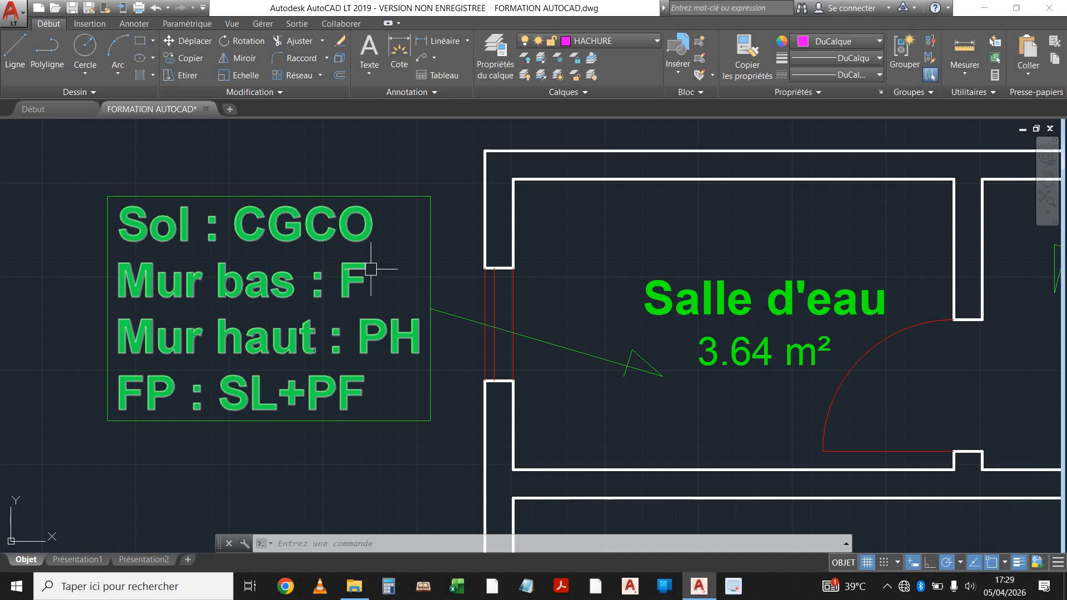
scroll(333, 272, down, 3)
scroll(267, 272, up, 1)
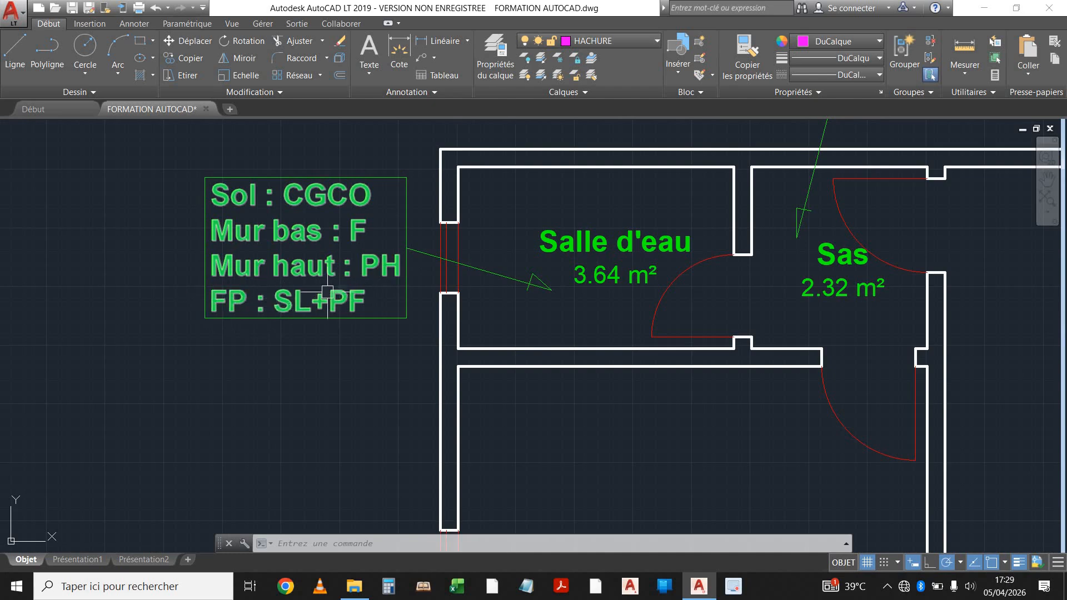
scroll(327, 293, down, 5)
scroll(658, 332, up, 2)
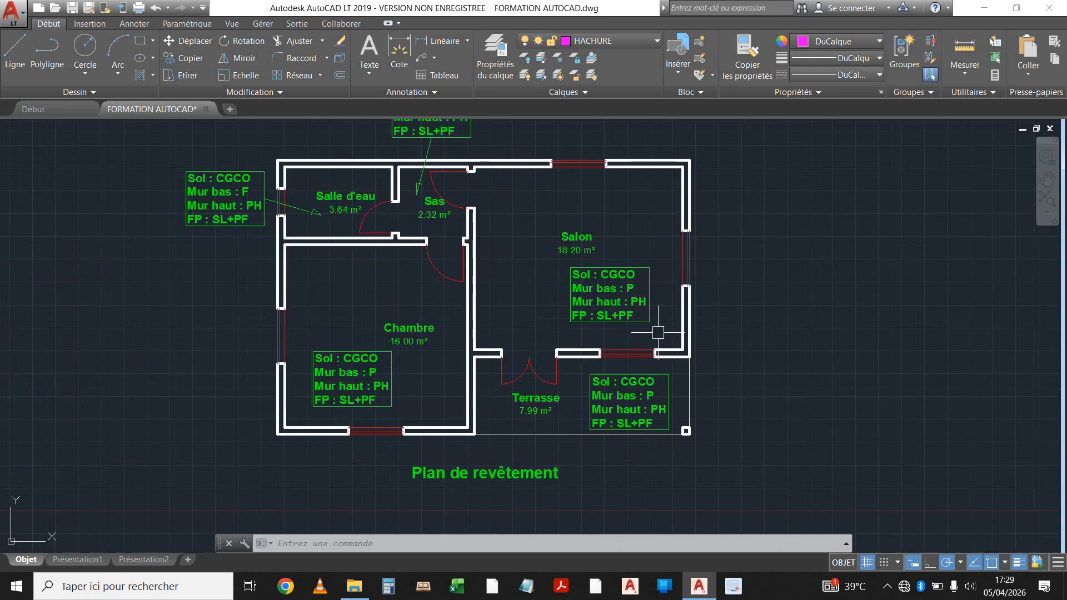
middle_drag(321, 304, 423, 313)
middle_drag(511, 285, 369, 364)
middle_drag(618, 243, 608, 220)
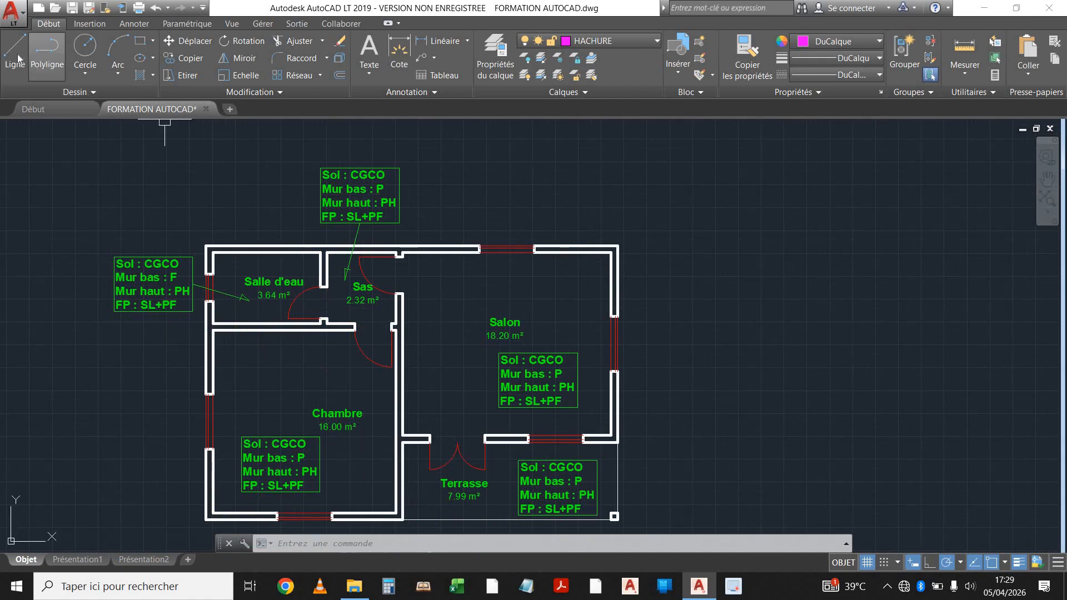
middle_drag(651, 249, 617, 280)
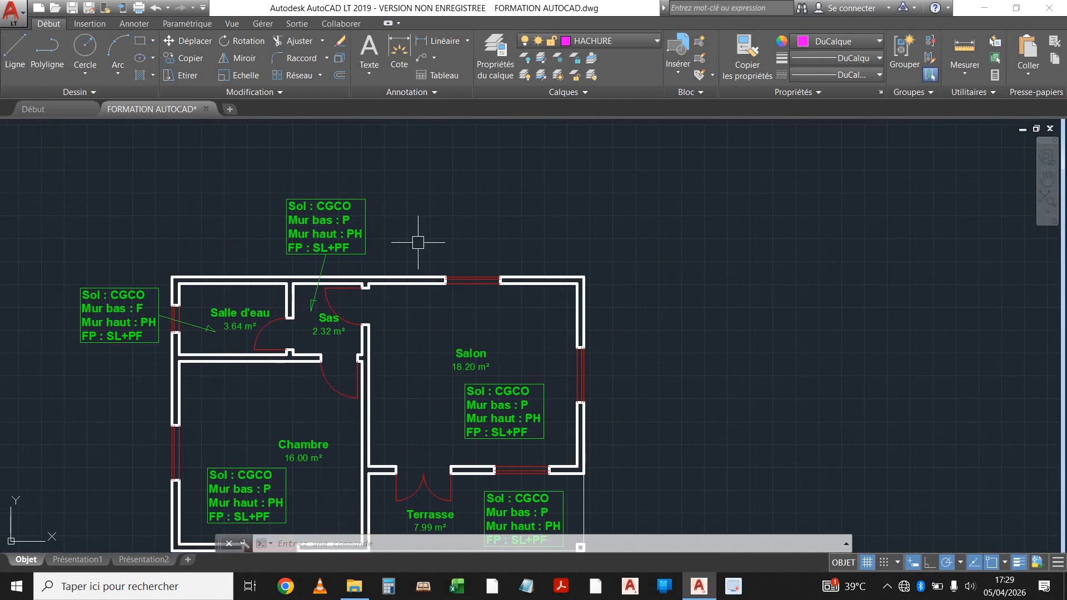
Step: Copy the Sas finish note with its frame to the empty area outside the Salon's upper-right corner
scroll(283, 181, up, 2)
click(326, 159)
click(274, 239)
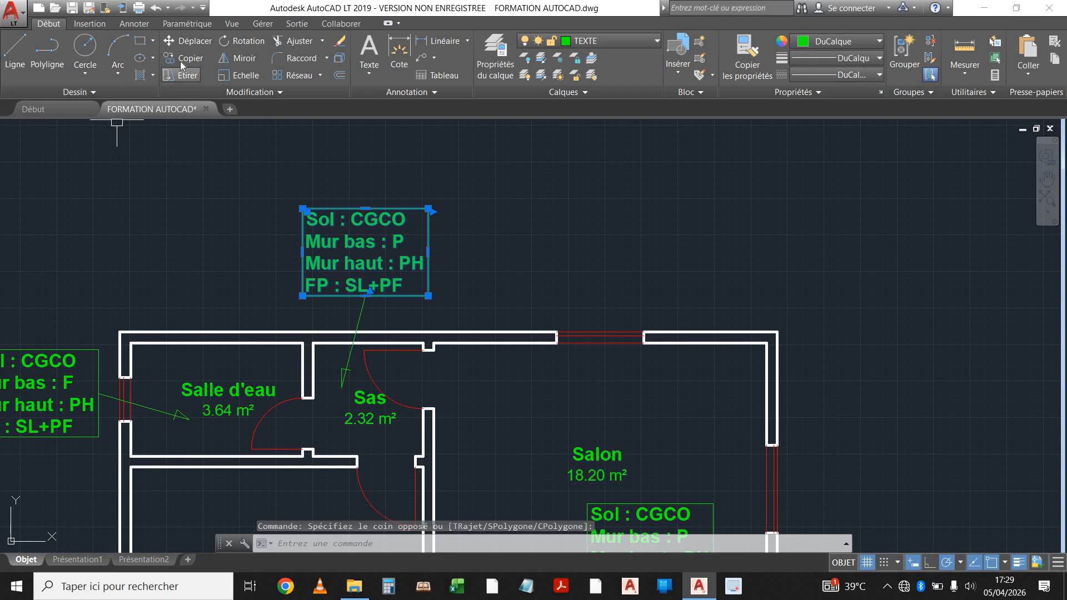
click(181, 61)
click(322, 297)
middle_drag(738, 283, 349, 304)
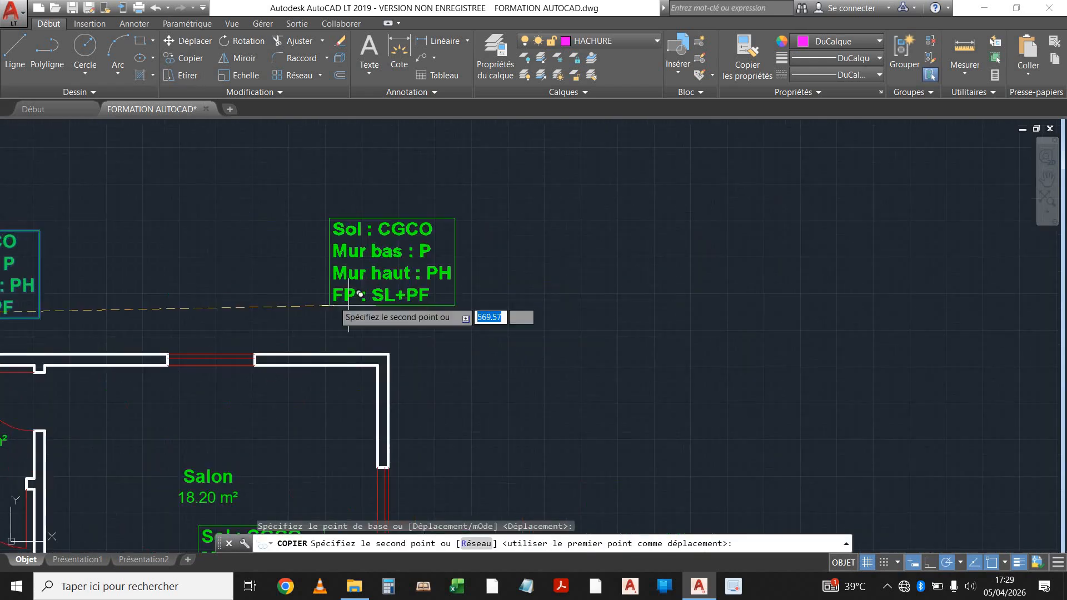
click(420, 312)
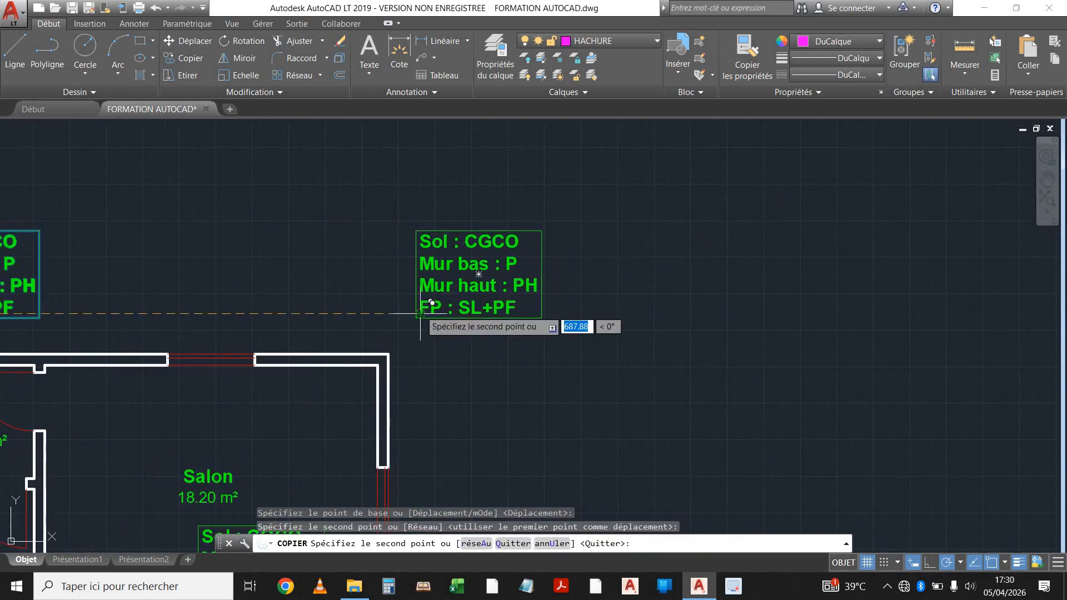
key(Return)
Step: Delete the Sol, Mur haut and FP lines from the copied finish note outside the Salon
scroll(492, 289, up, 2)
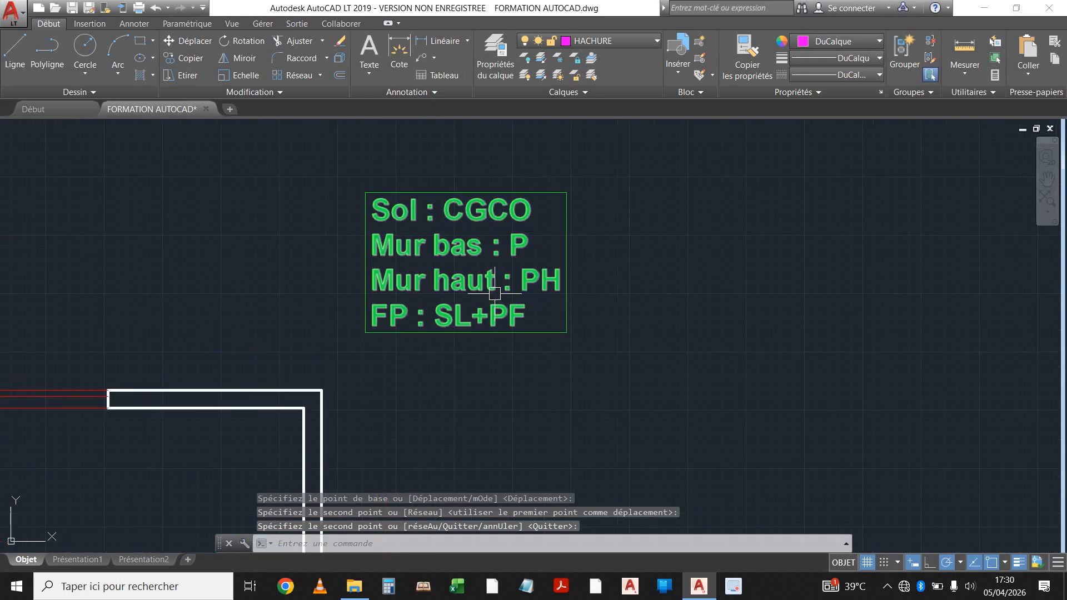
double_click(437, 265)
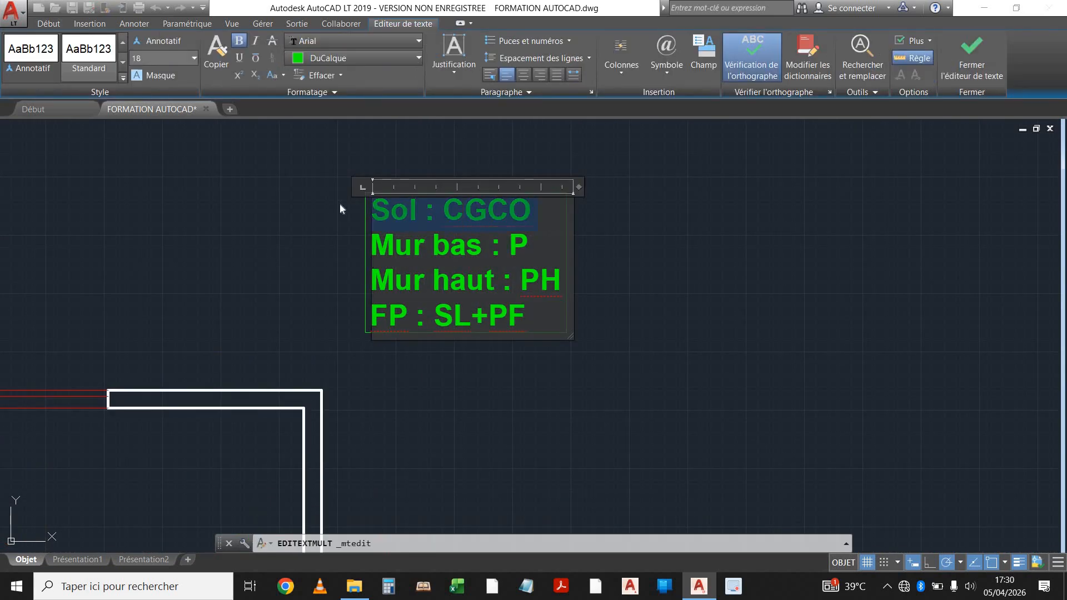
key(Delete)
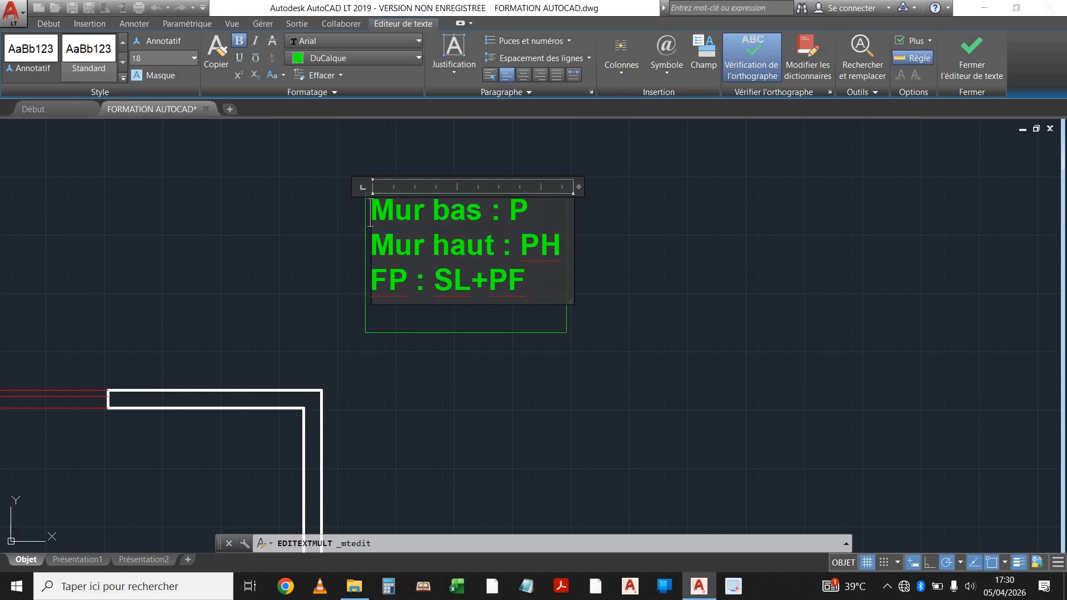
drag(525, 281, 341, 248)
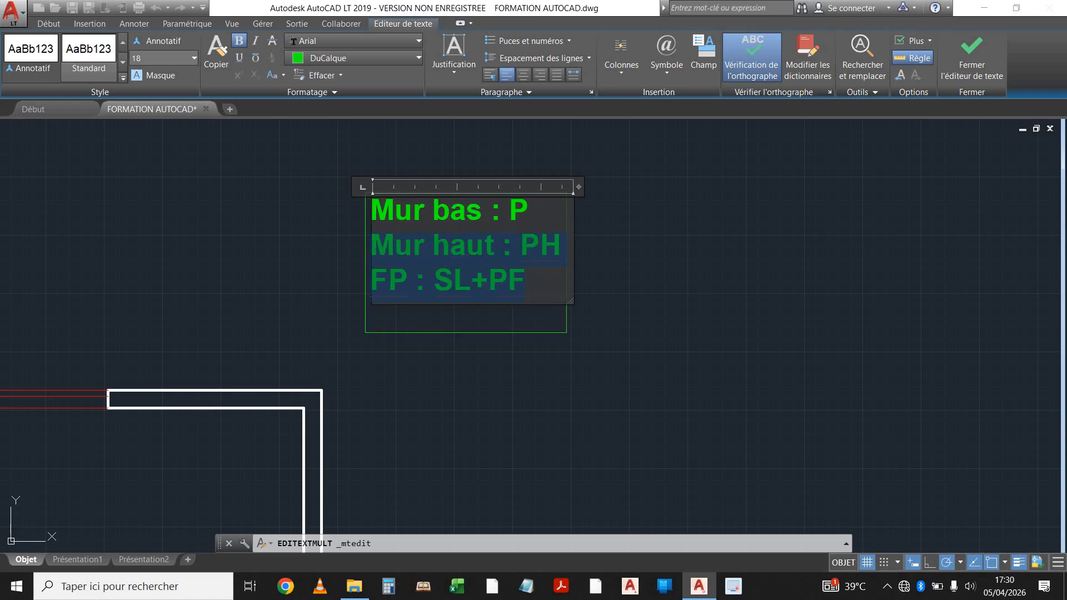
key(Delete)
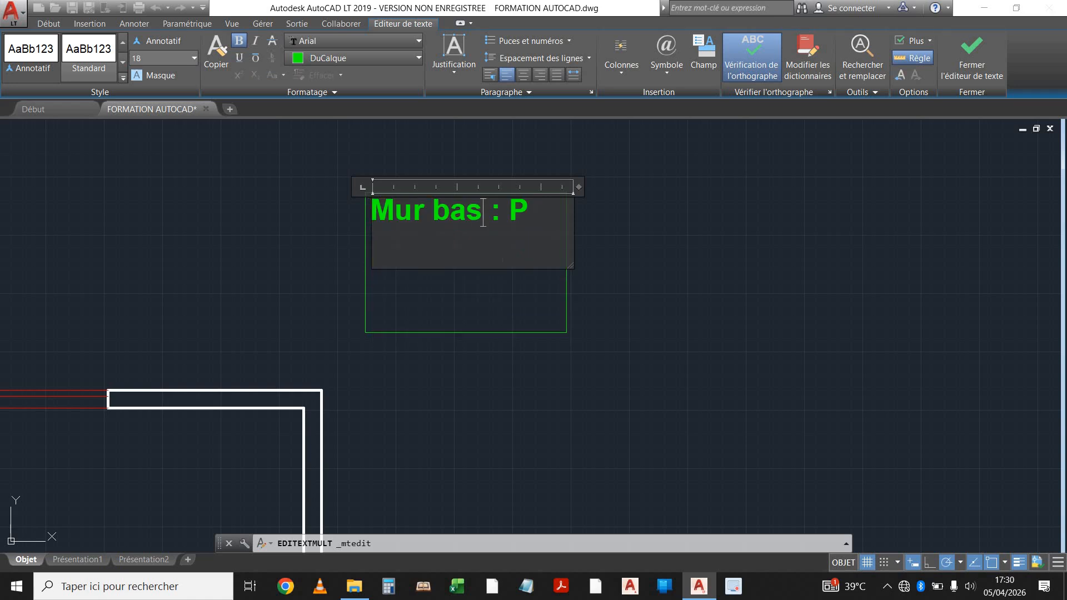
Step: Change the remaining line of the copied note to "Mur : WP" and finish the text edit
key(BackSpace)
key(BackSpace)
key(BackSpace)
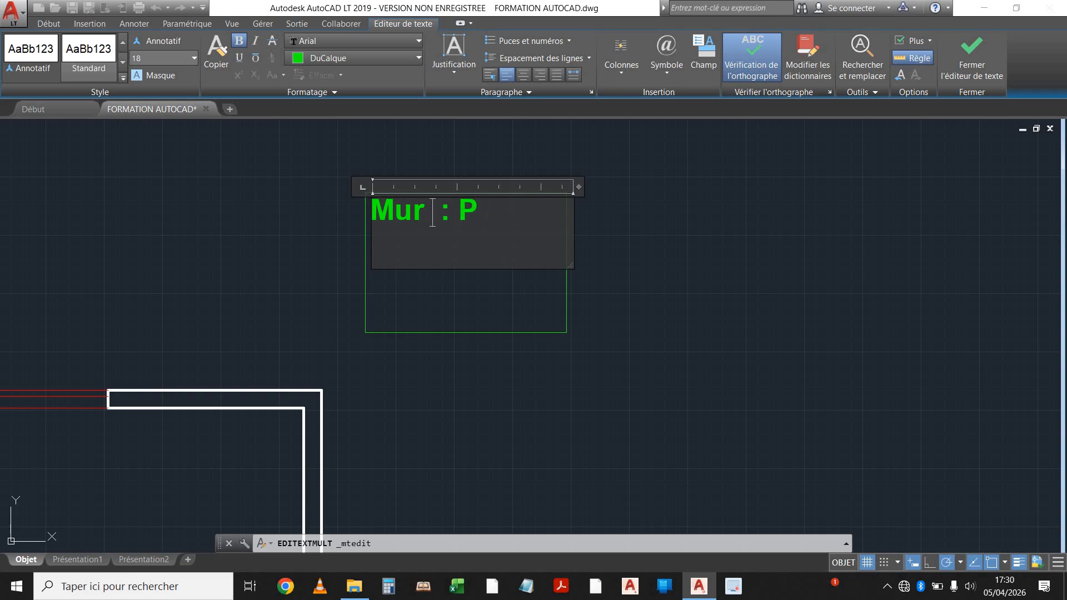
key(BackSpace)
key(BackSpace)
text(W)
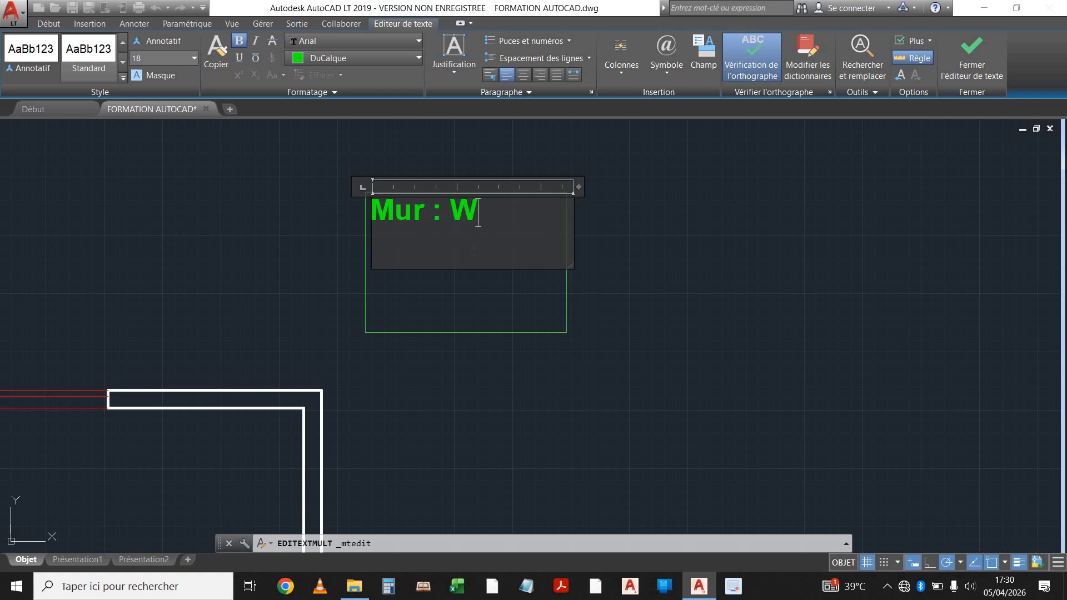
text(P)
scroll(600, 333, down, 2)
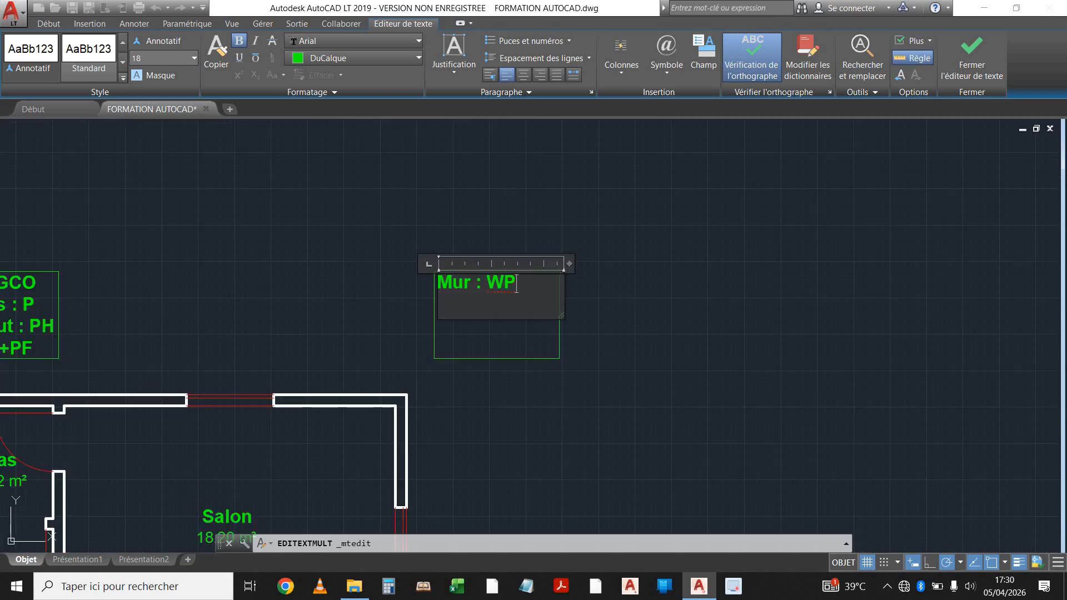
click(472, 312)
Step: Shrink the frame around "Mur : WP" in height and width so it fits the single line of text
scroll(478, 336, up, 2)
click(510, 382)
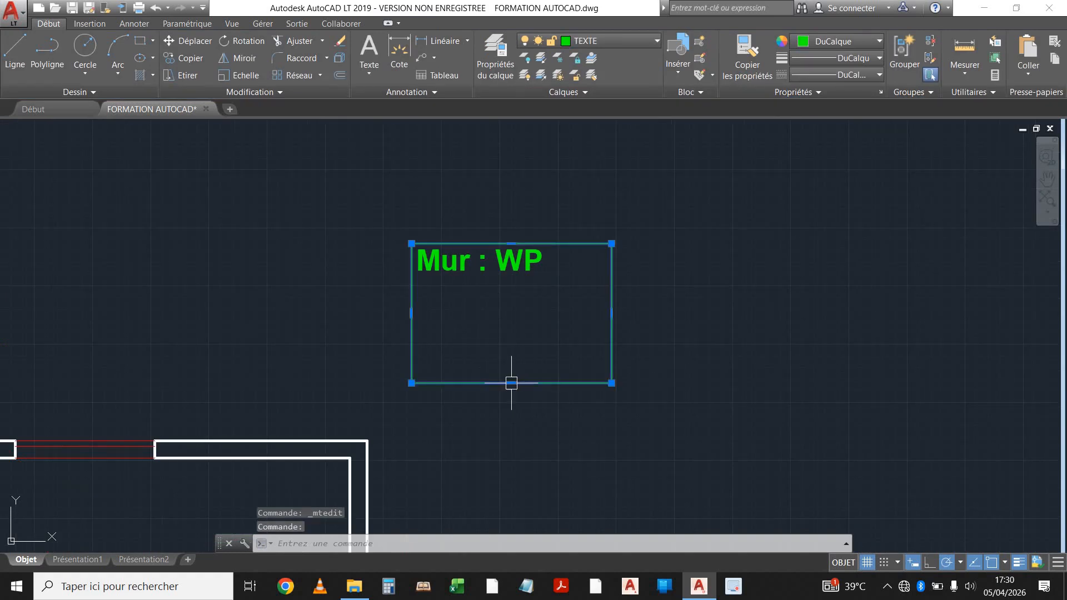
click(512, 383)
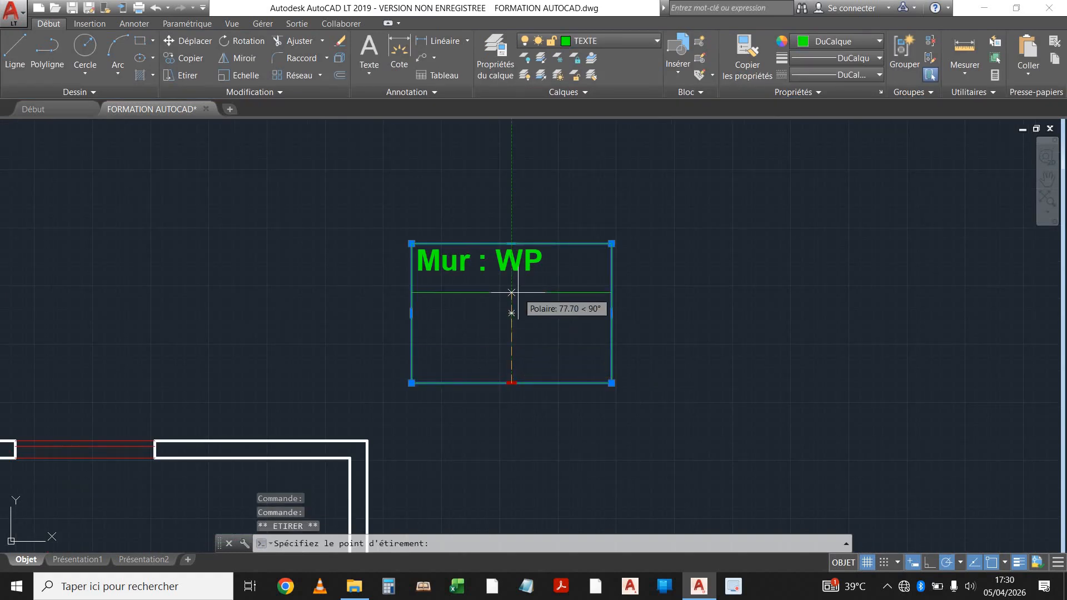
scroll(511, 288, up, 2)
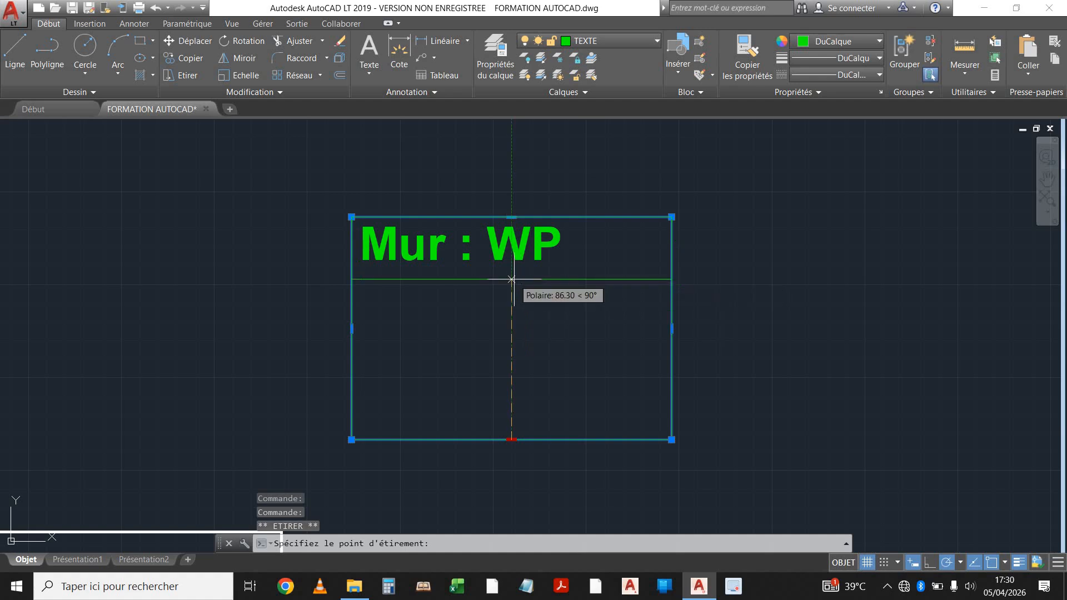
click(511, 279)
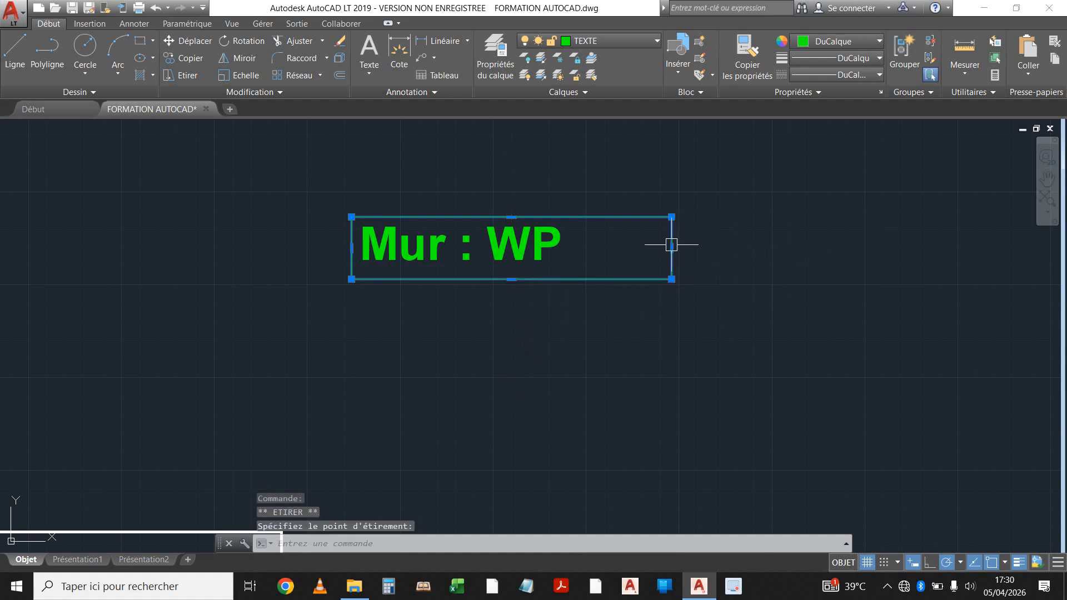
click(671, 247)
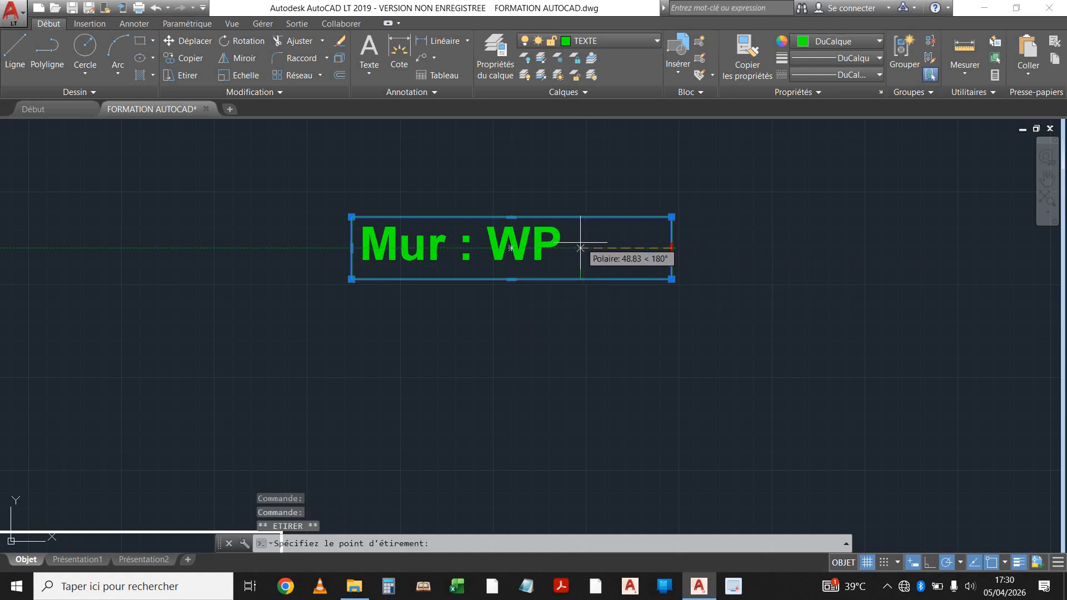
scroll(539, 258, down, 5)
key(Escape)
Step: Move the framed "Mur : WP" note down, closer to the Salon's upper-right outer corner
click(449, 208)
click(575, 277)
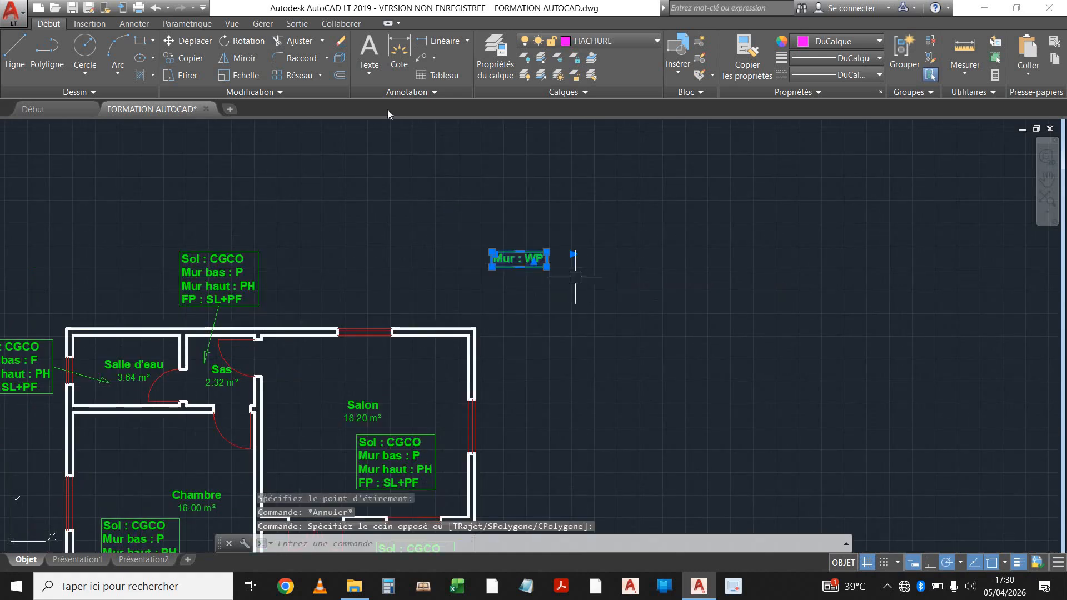
scroll(529, 250, up, 2)
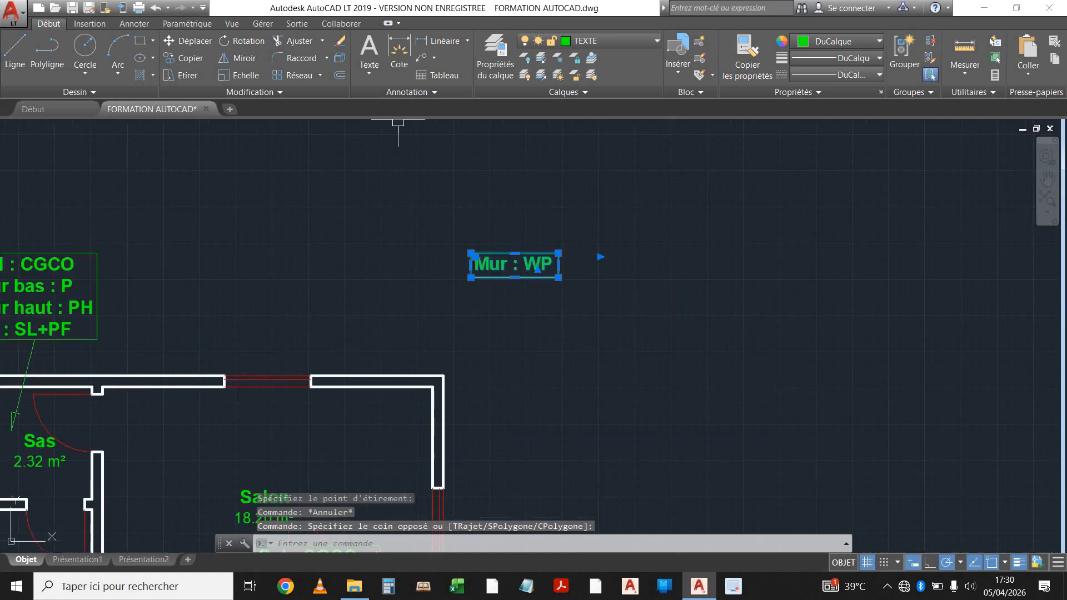
click(188, 41)
click(718, 287)
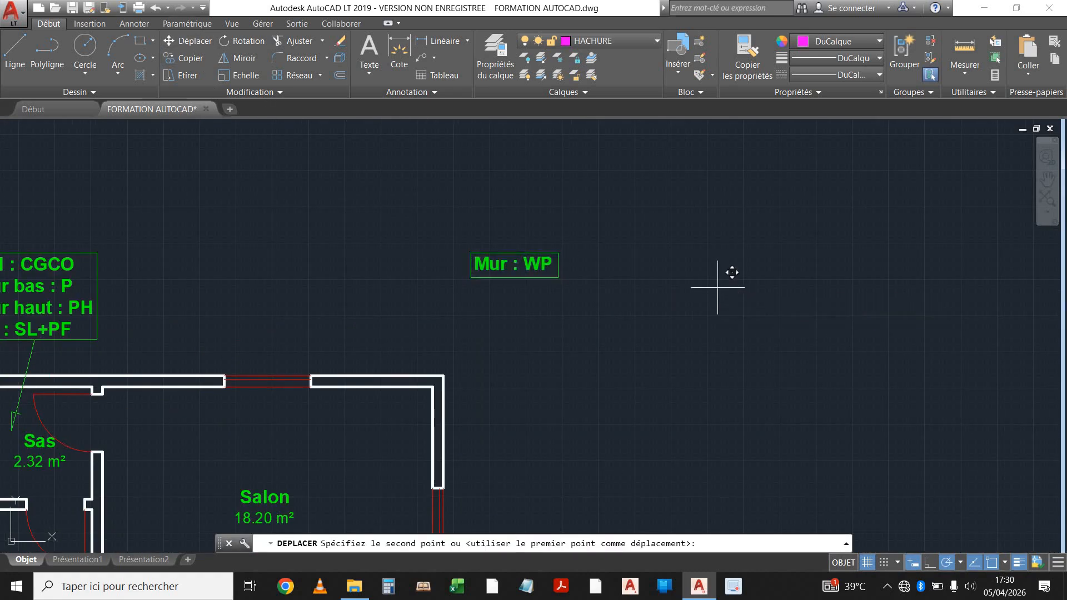
click(708, 345)
Step: Draw a leader line from the "Mur : WP" frame's lower-left corner to the outer face of the Salon's right wall
click(15, 49)
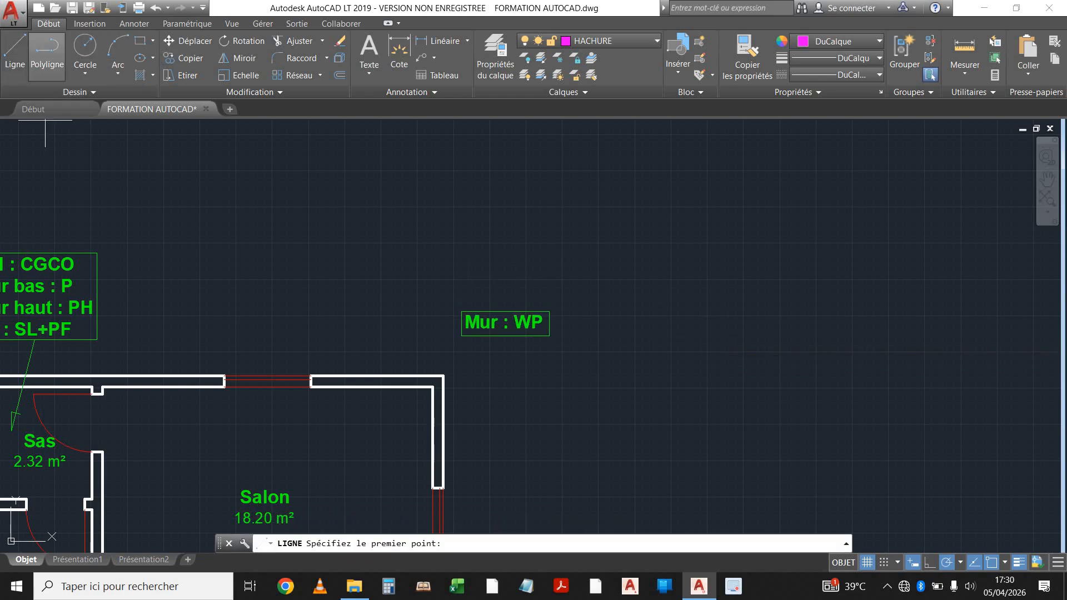
middle_drag(483, 397, 502, 276)
click(480, 214)
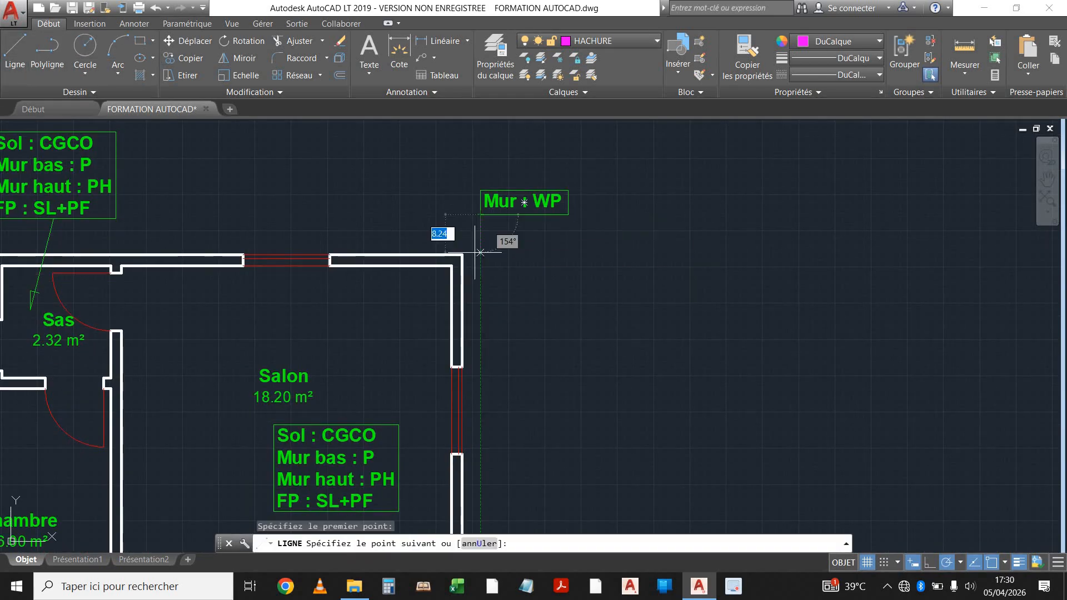
scroll(473, 259, up, 2)
click(456, 354)
key(Return)
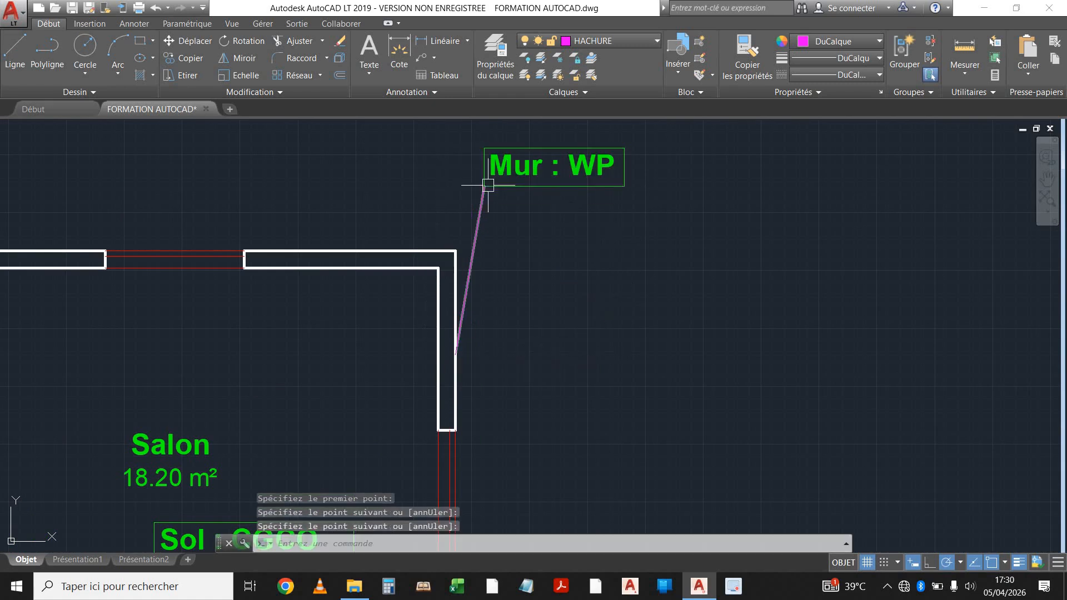
Step: Draw a second leader line from the same frame corner to the outer face of the Salon's upper wall
key(Return)
click(484, 187)
click(348, 234)
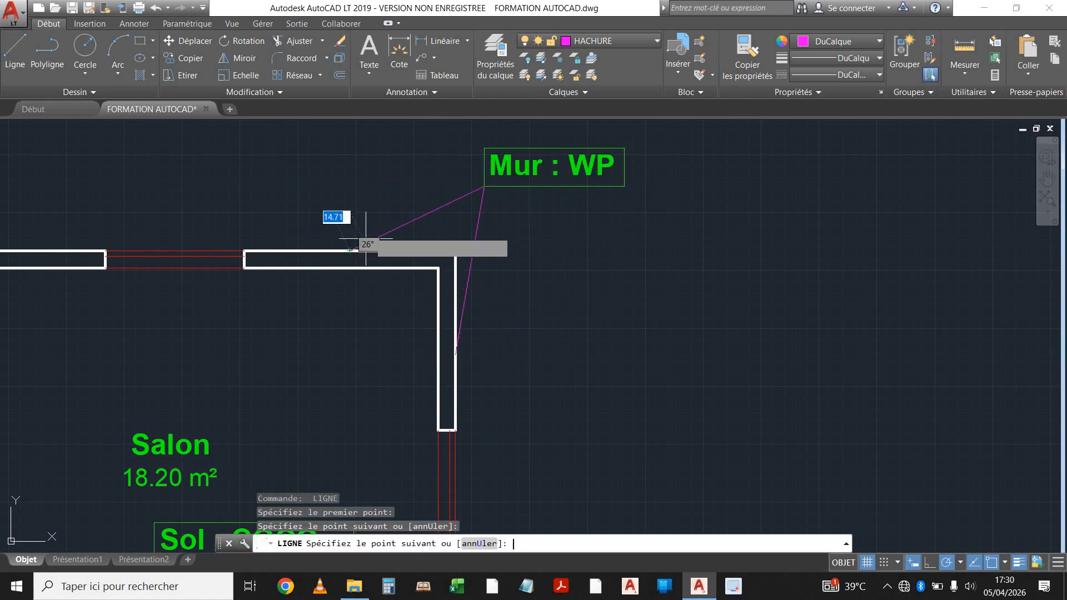
scroll(371, 210, down, 4)
scroll(475, 267, up, 4)
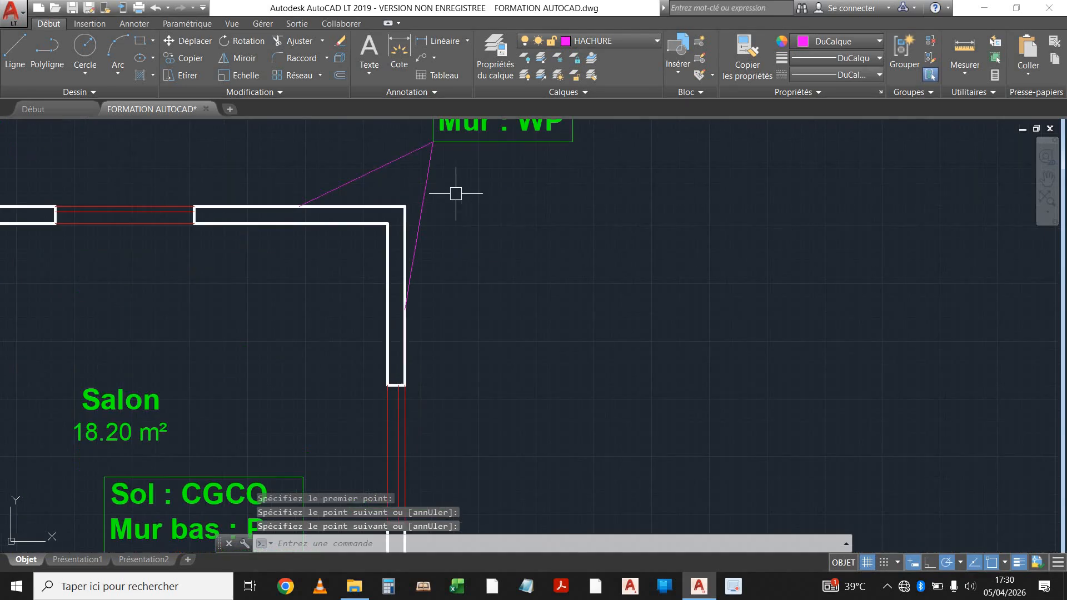
Step: Move both "Mur : WP" leader lines to the TEXTE layer
click(455, 193)
click(361, 179)
click(609, 41)
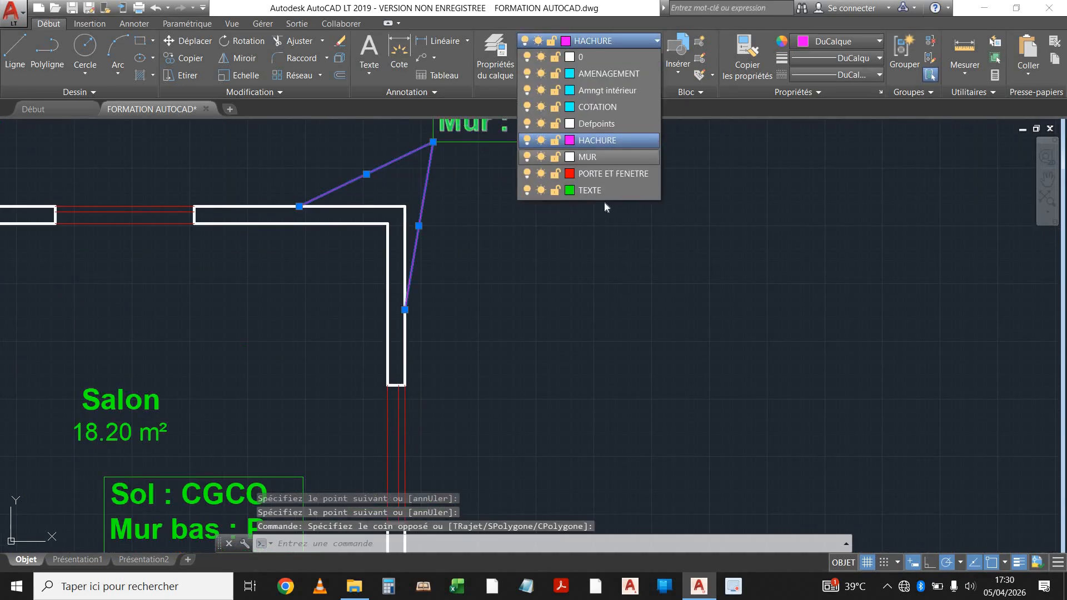
click(590, 190)
scroll(522, 233, down, 4)
middle_drag(512, 238, 617, 243)
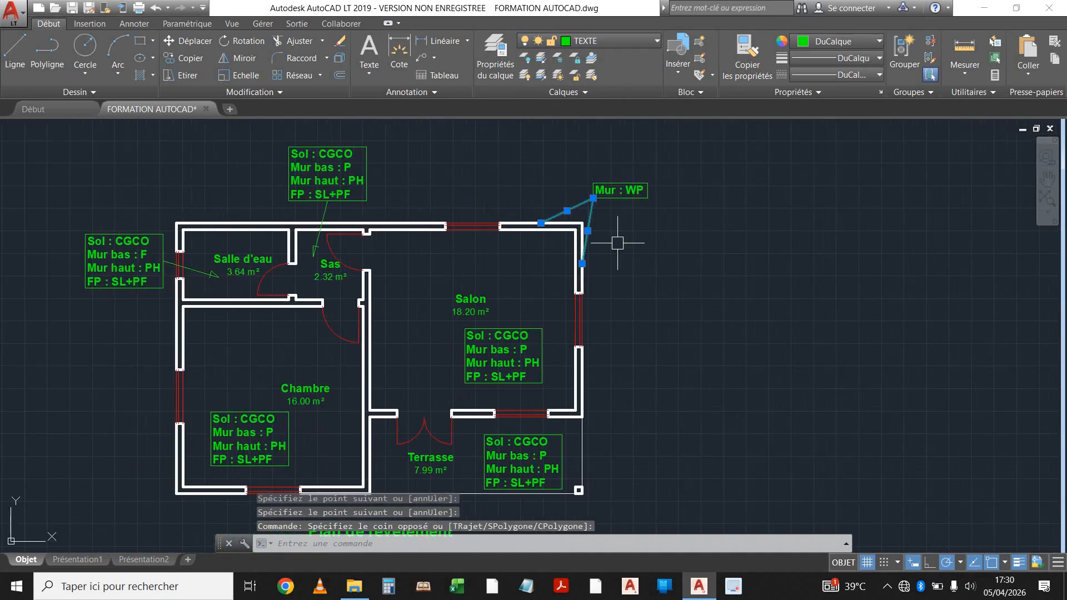
key(Escape)
Step: Copy the Chambre room label into the empty space between the Plan de toiture and the Plan de revêtement
middle_drag(550, 257, 621, 230)
scroll(561, 255, down, 2)
middle_drag(562, 255, 609, 232)
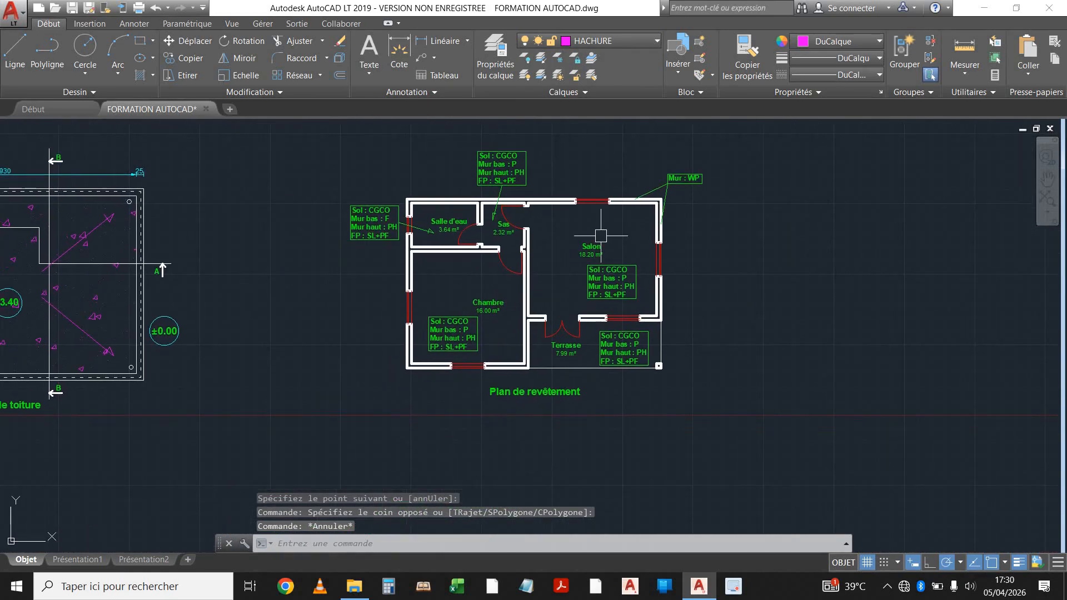
middle_drag(572, 281, 675, 280)
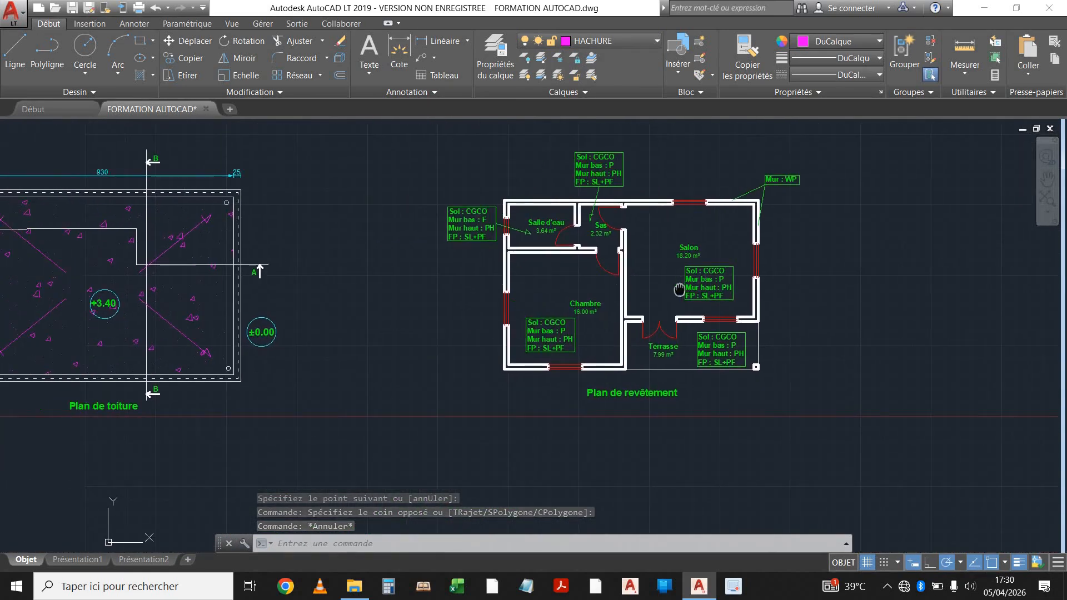
middle_drag(534, 278, 593, 270)
scroll(573, 256, up, 2)
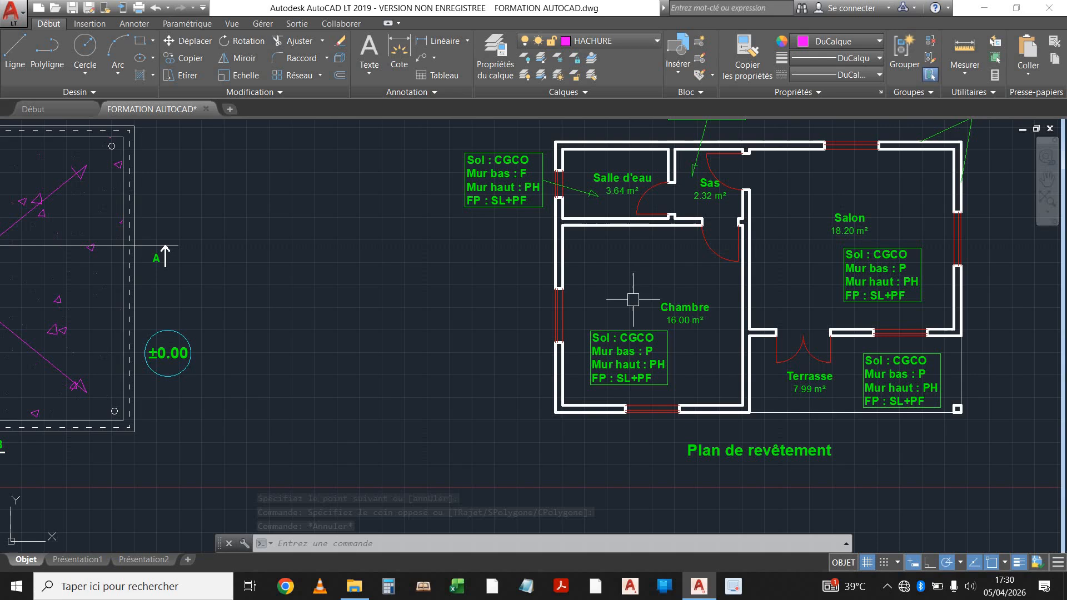
click(685, 306)
click(184, 58)
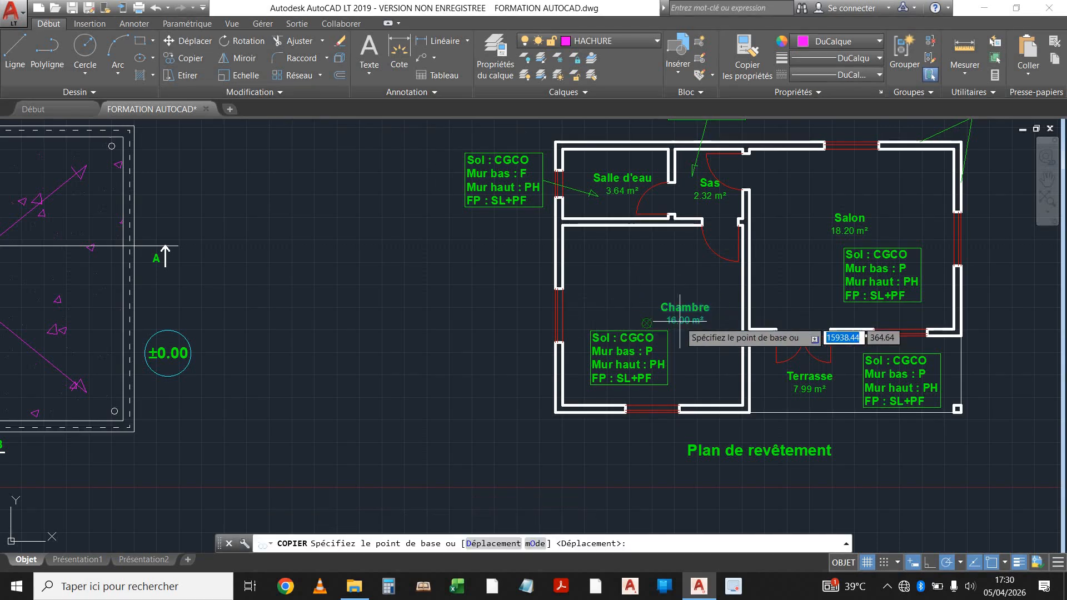
click(669, 326)
middle_drag(425, 327, 418, 330)
middle_drag(467, 414, 527, 390)
scroll(523, 387, up, 2)
click(453, 322)
key(Escape)
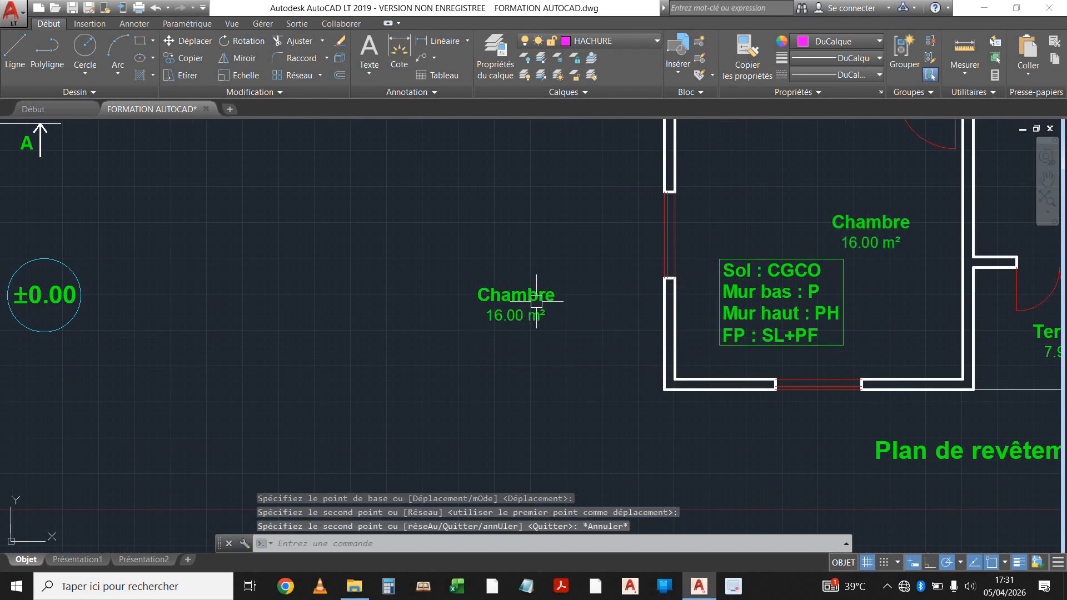
Step: Replace the copied Chambre label's text with the heading "LEGENDE" and start a new line below it
double_click(534, 305)
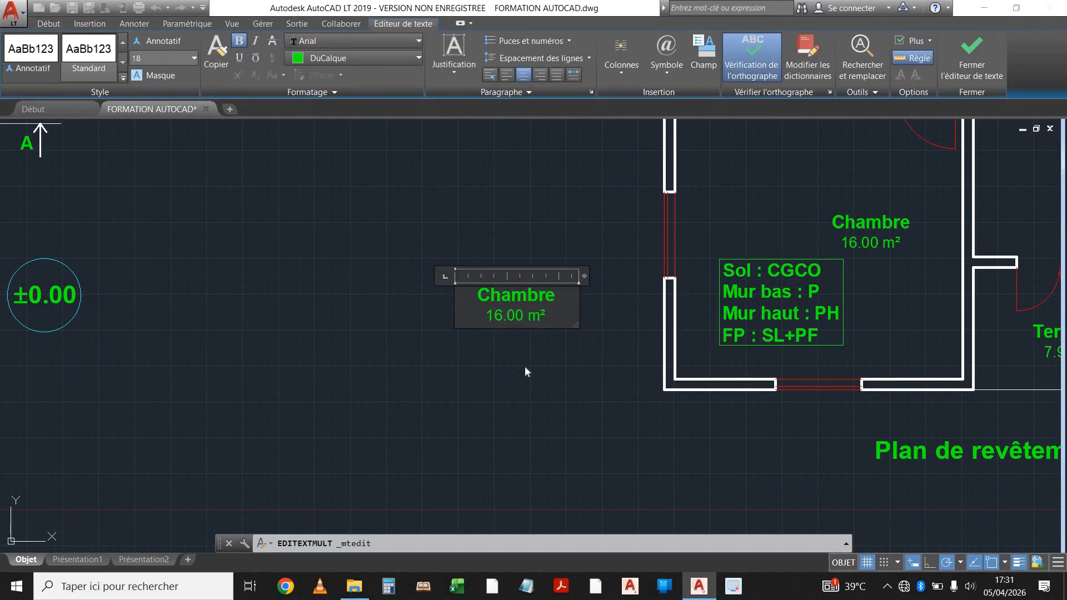
text(LG)
key(BackSpace)
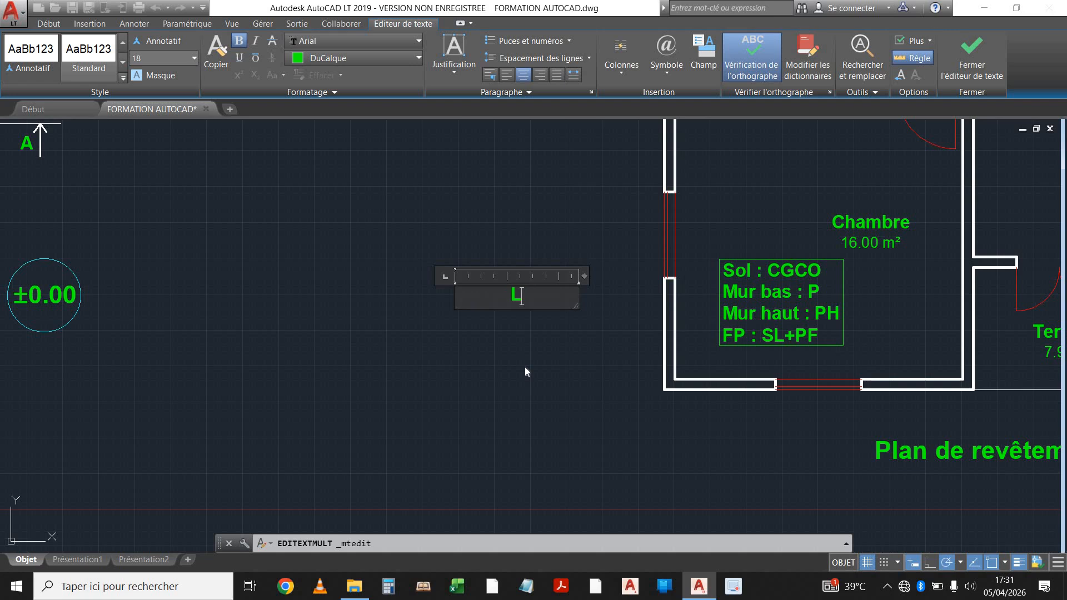
text(EGENDE)
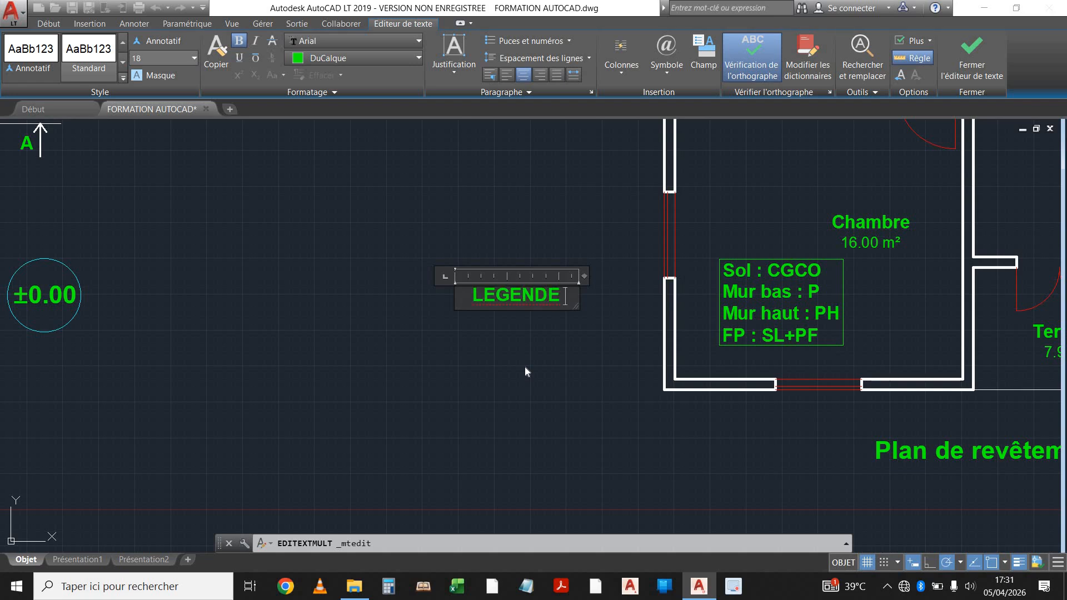
key(Return)
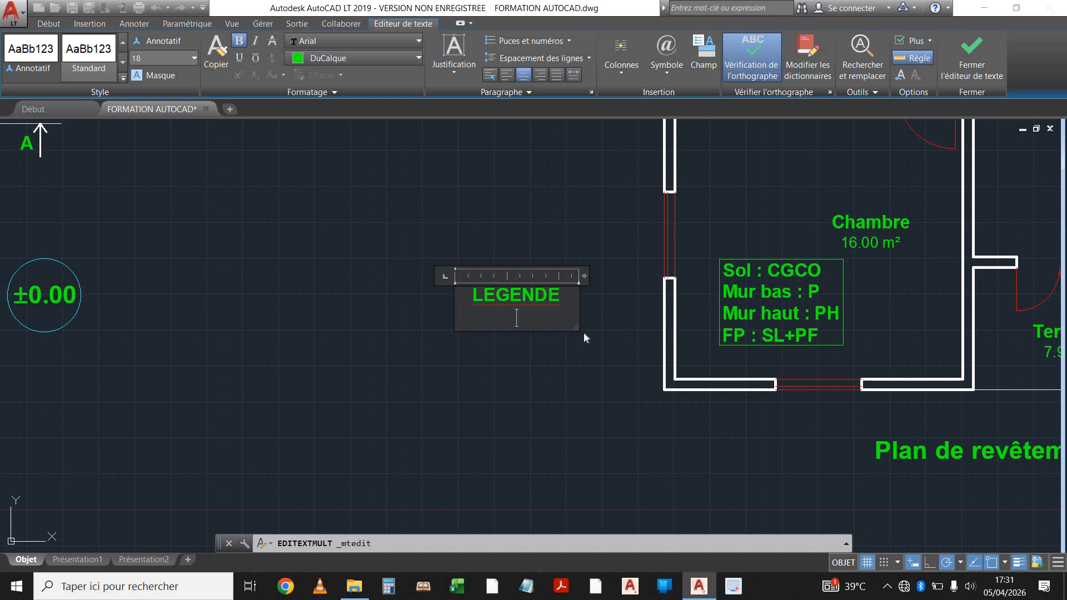
Step: Add the legend entry "CGCO : Carreau Gré Cérame de 60x60" under the heading
text(C)
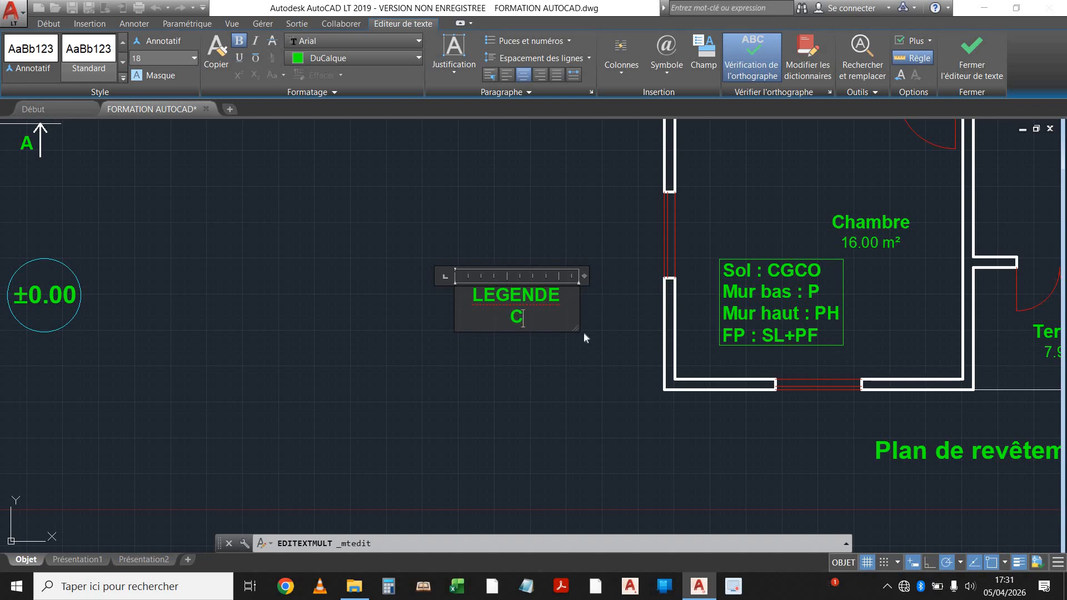
text(GCO )
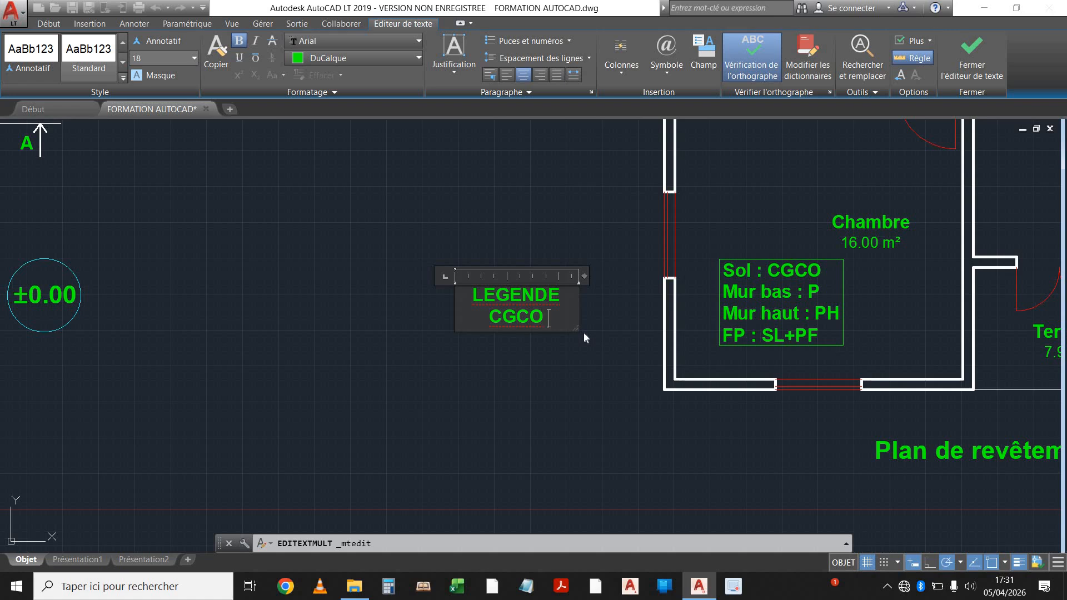
text(:)
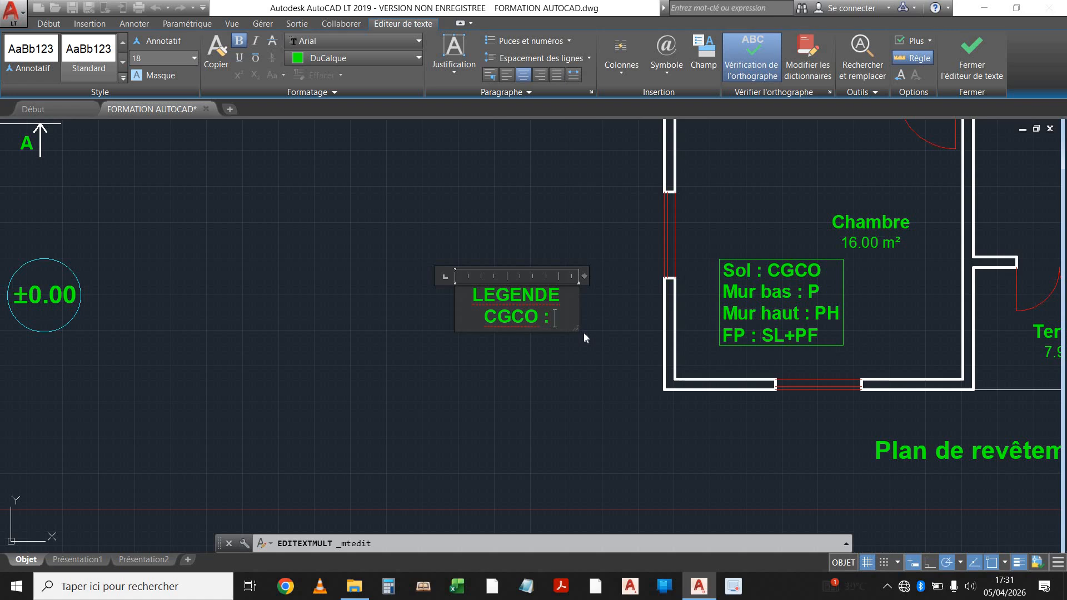
text( Carreau)
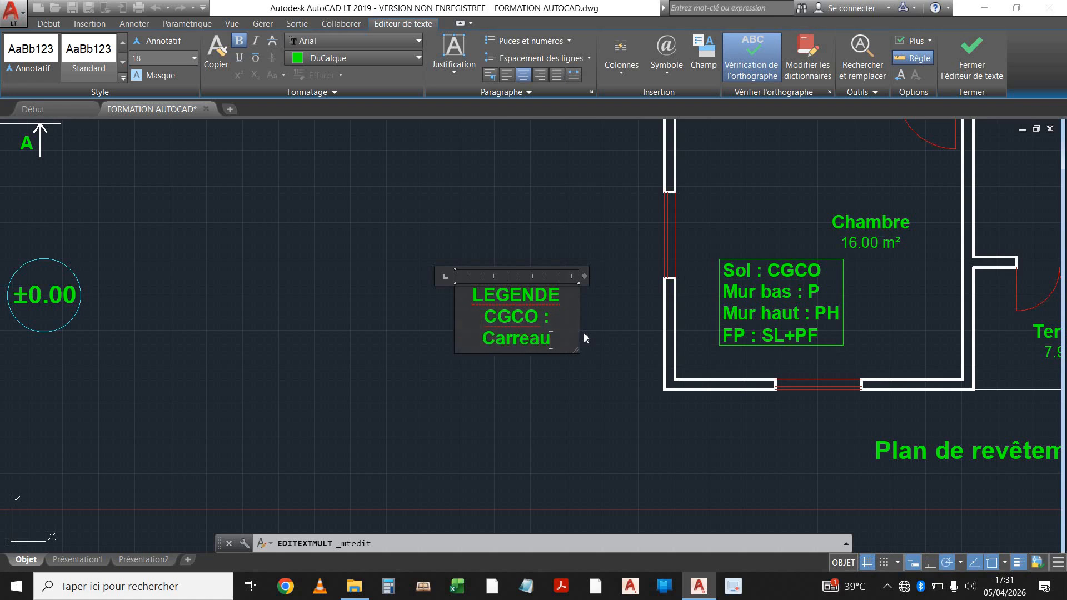
text( Gré)
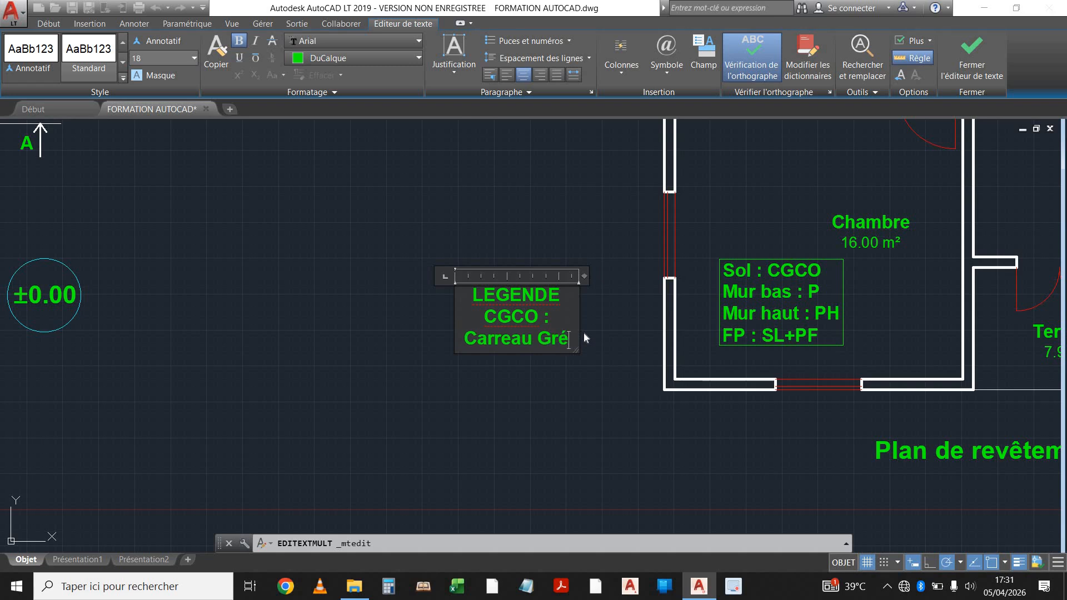
text( Cé)
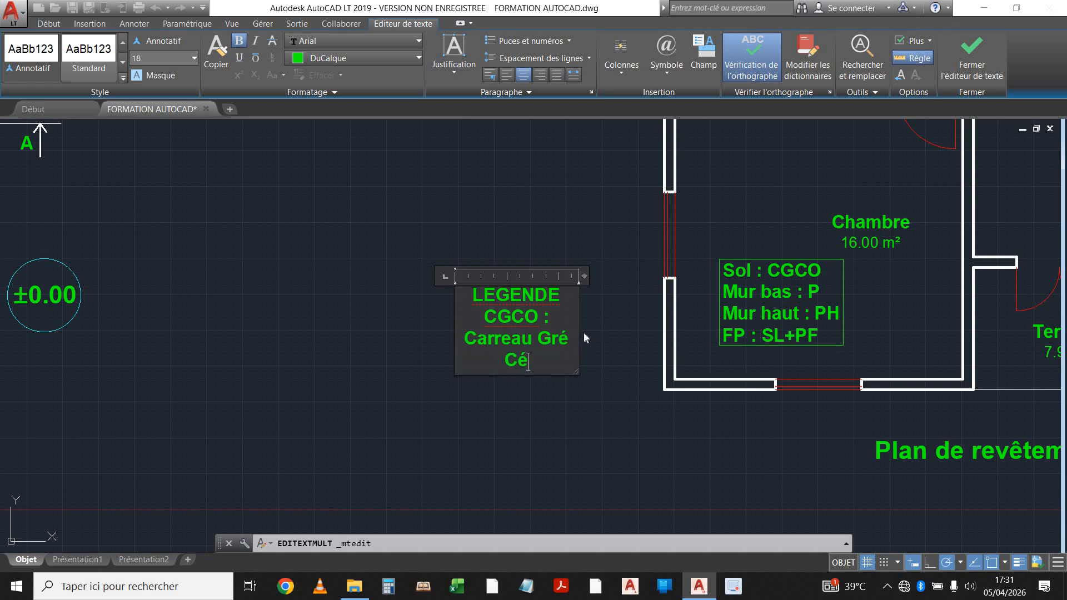
text(rame de)
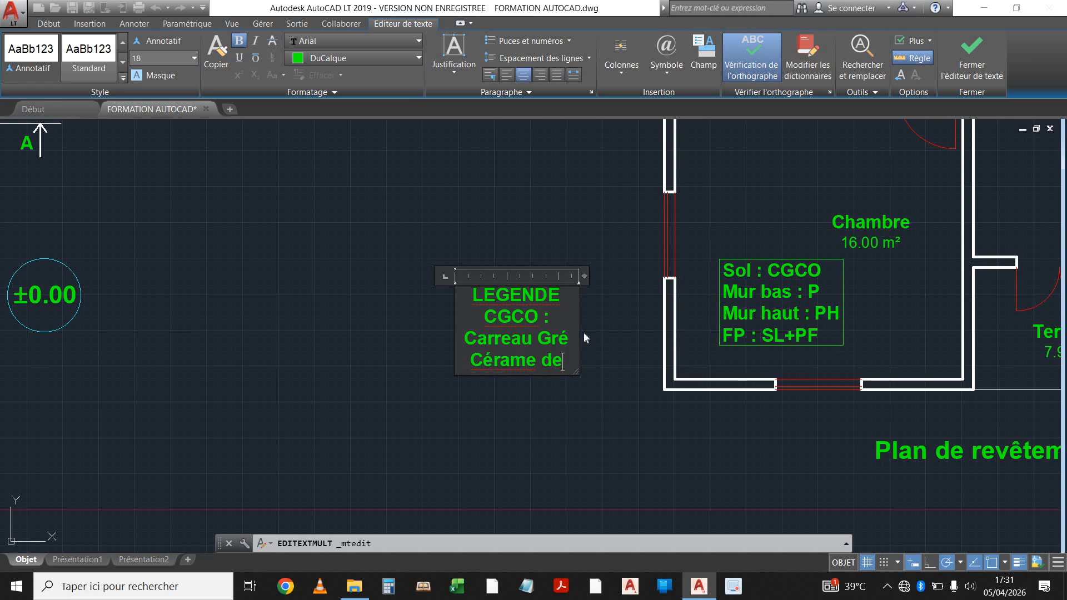
right_click(515, 366)
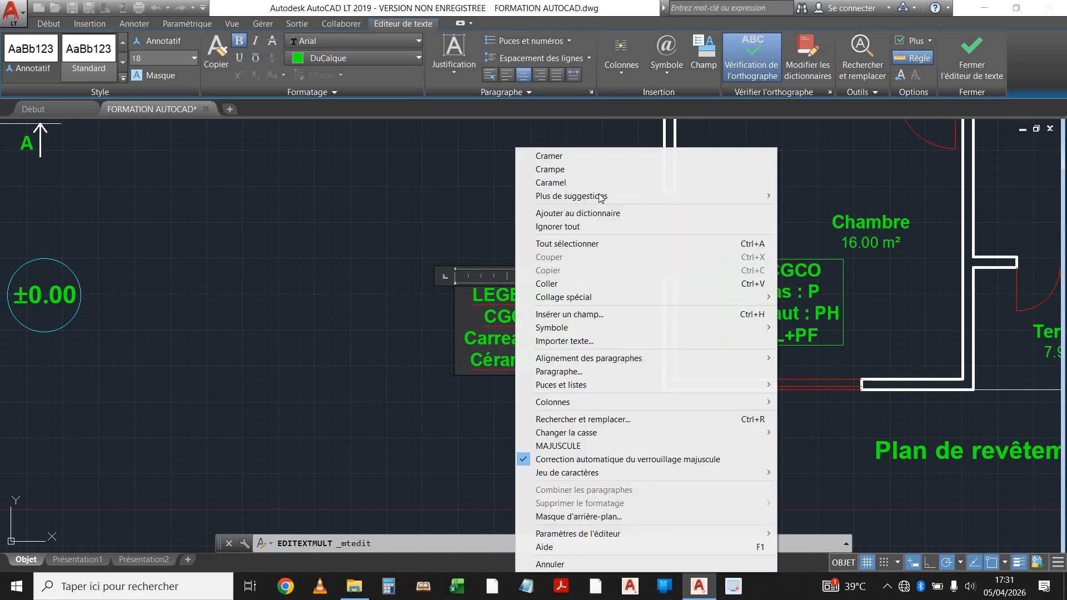
click(511, 220)
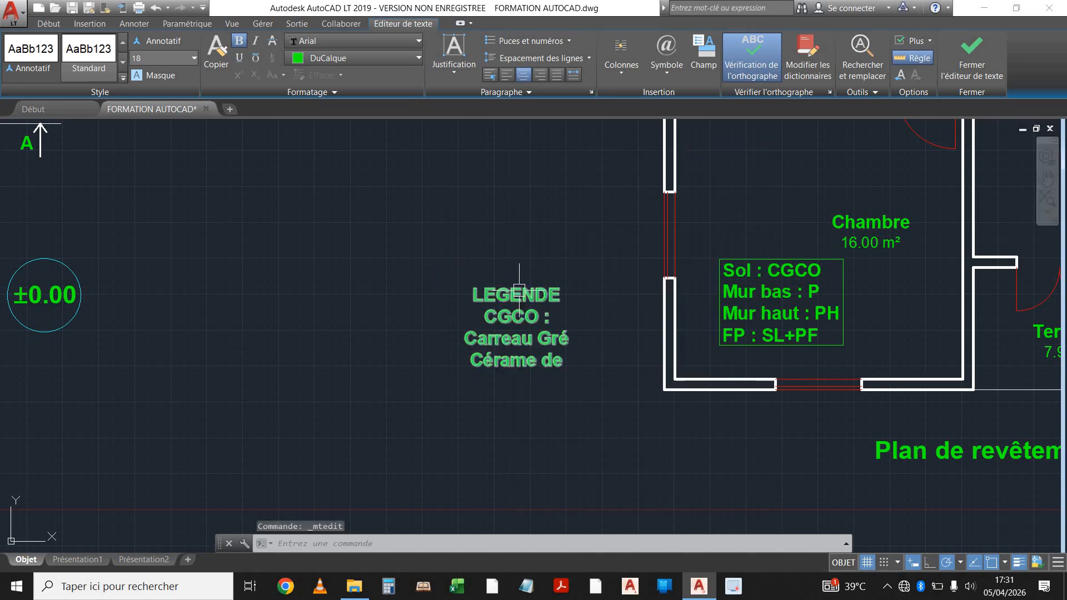
double_click(554, 362)
text(60x60)
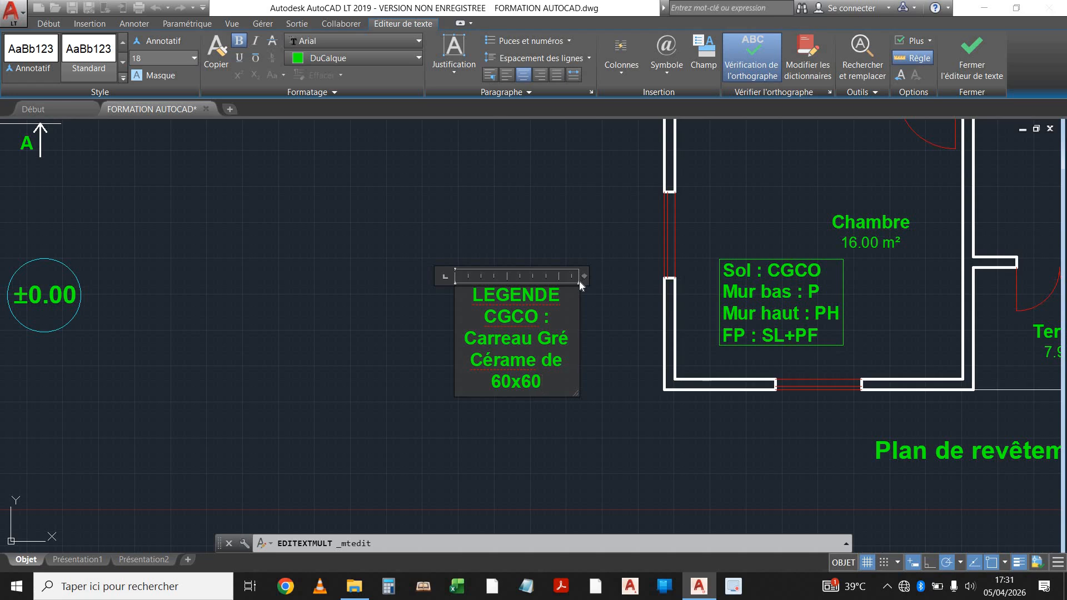
Step: Widen the legend's text frame and move the legend just below the Chambre's lower-left corner, beside the Plan de revêtement title
drag(581, 276, 743, 296)
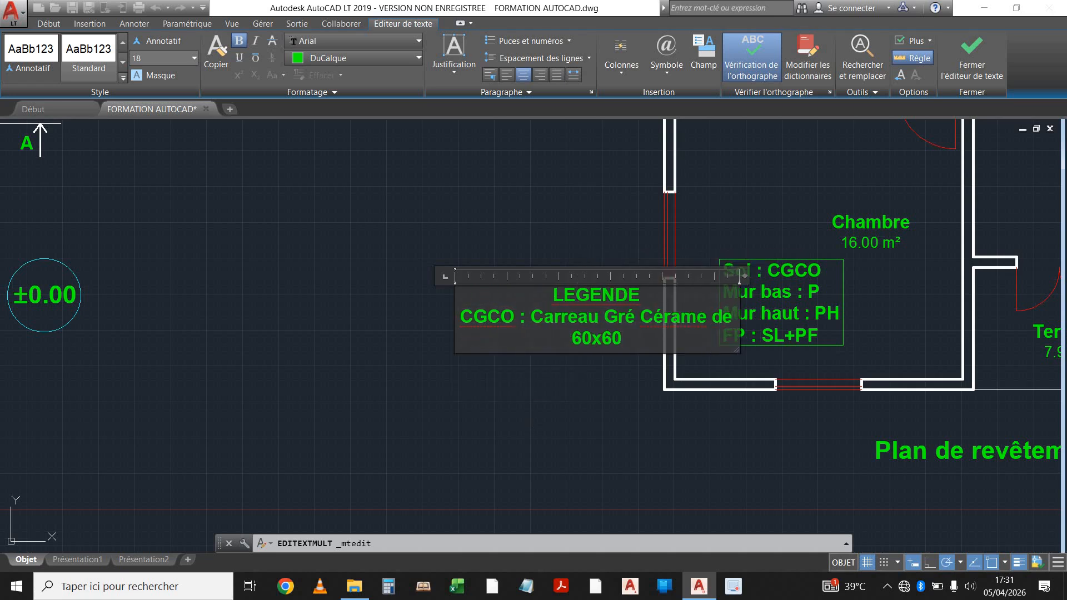
click(533, 422)
click(545, 323)
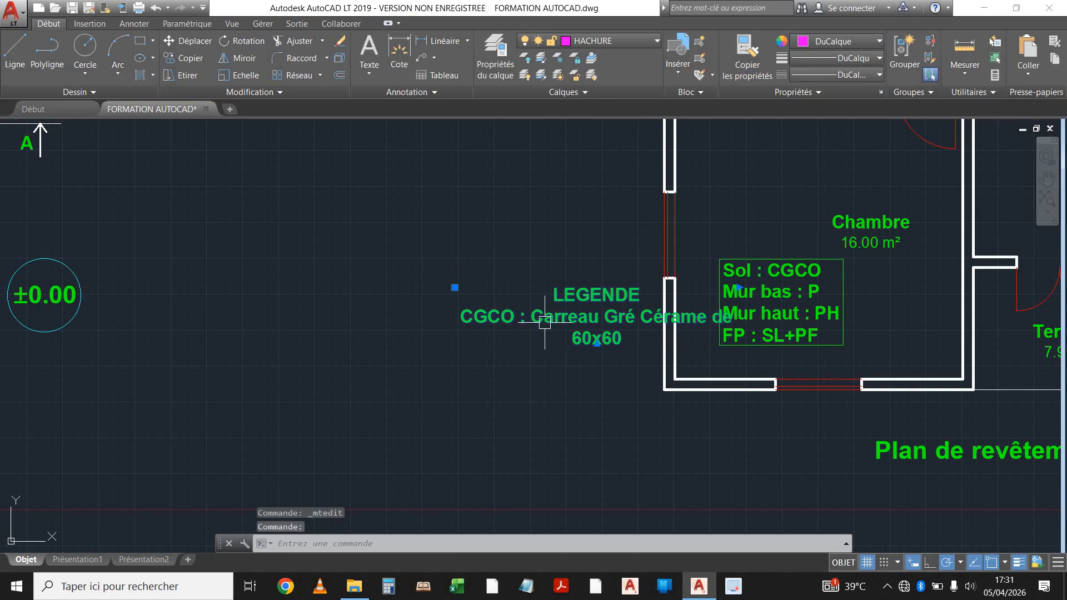
click(454, 287)
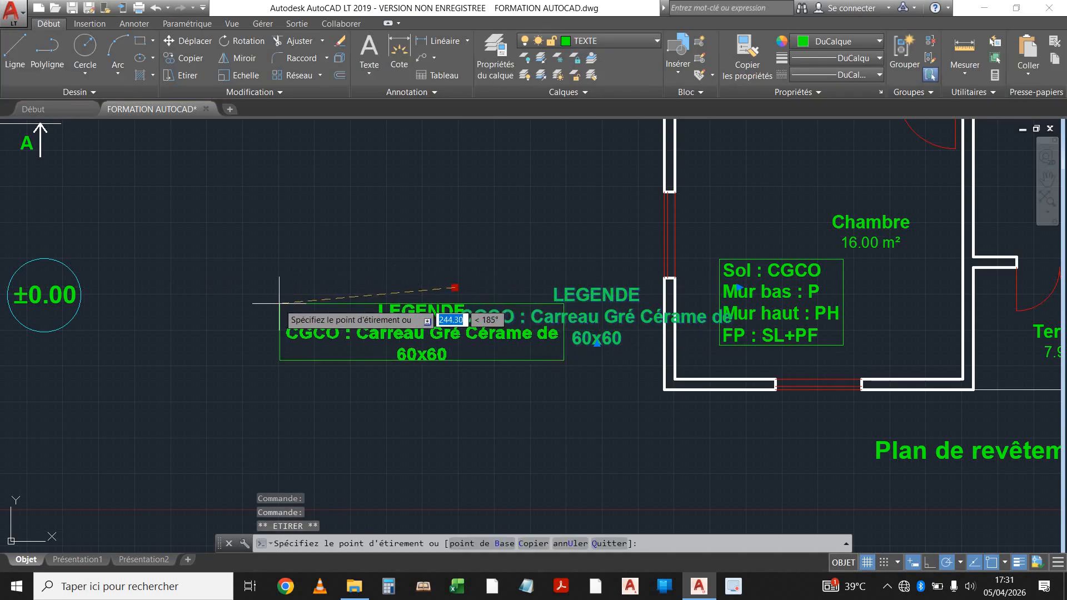
scroll(308, 295, down, 3)
scroll(401, 377, up, 2)
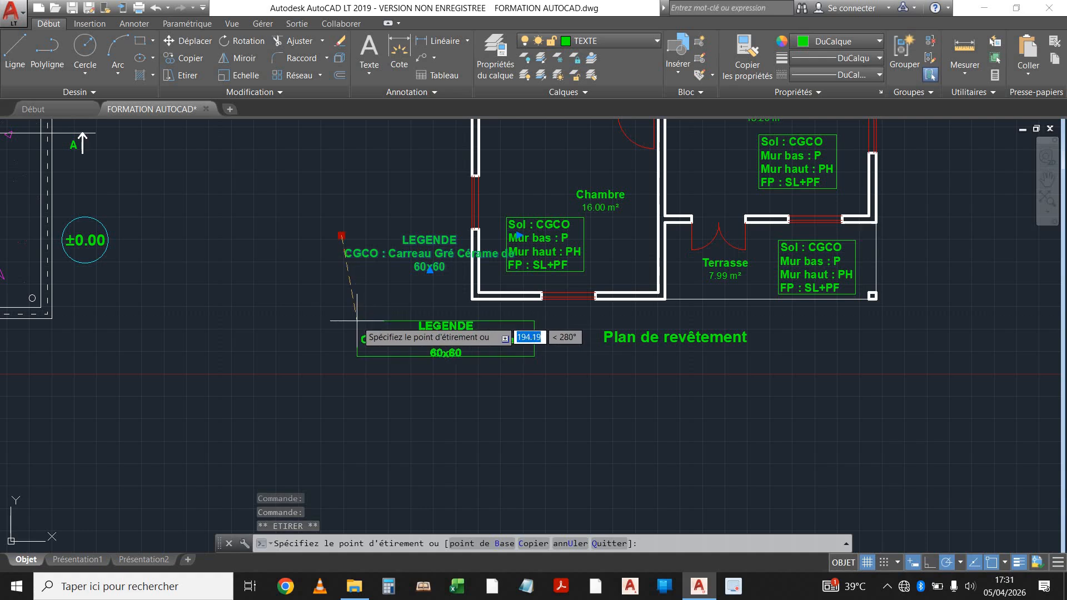
click(354, 314)
Step: Widen the legend's text frame further until the whole CGCO entry fits on one line
scroll(493, 332, up, 2)
double_click(493, 331)
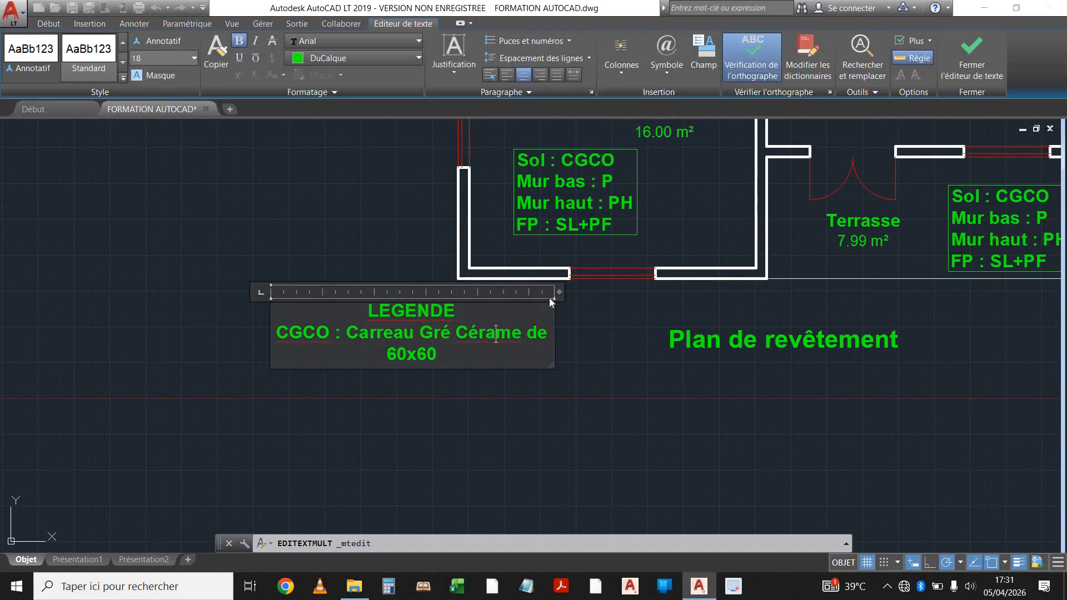
drag(557, 292, 618, 291)
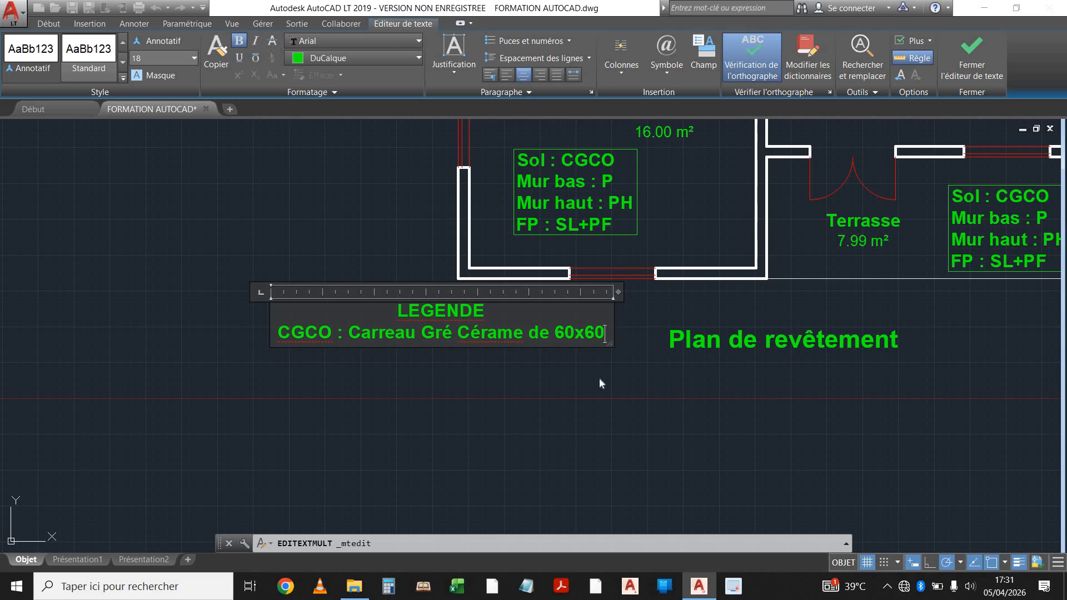
Step: Add the legend entry "P : Plinthe en CGCO de hauteur 10 cm" on a new line below the CGCO entry
key(Return)
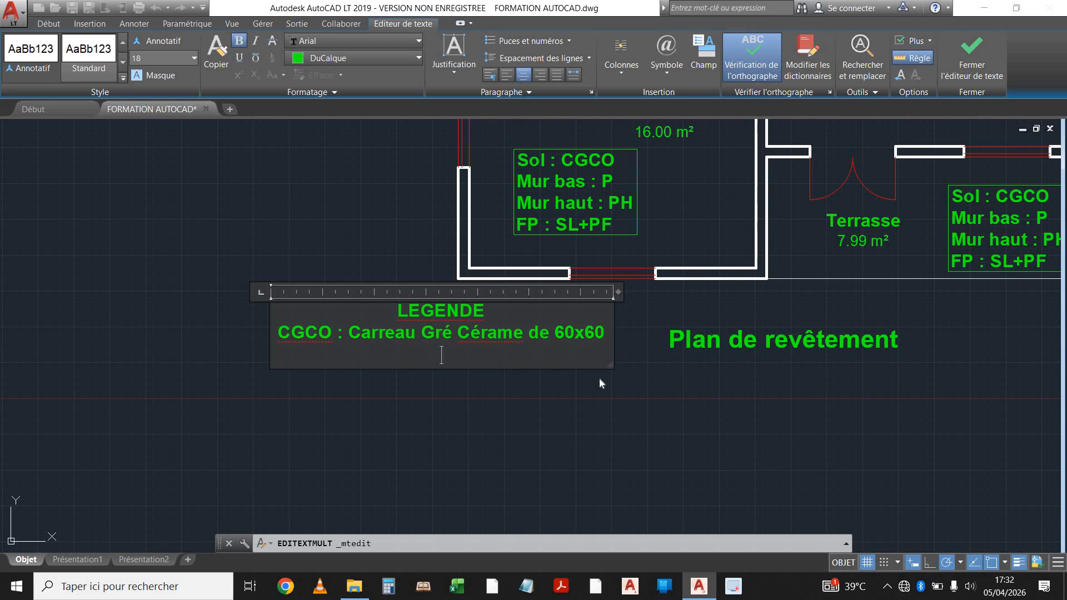
text(P : Plinthe en C)
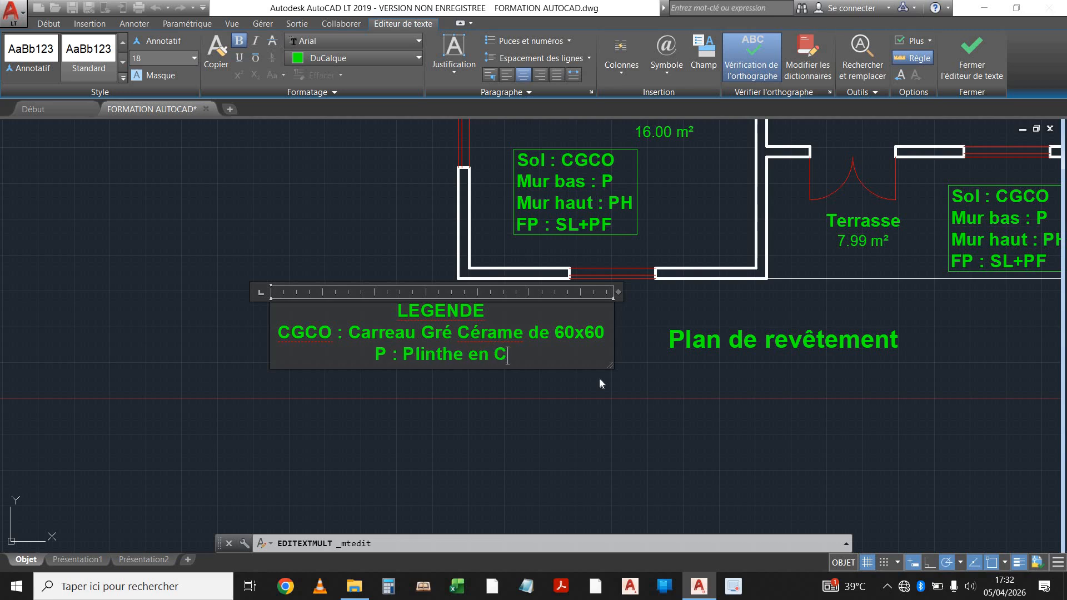
text(GCO)
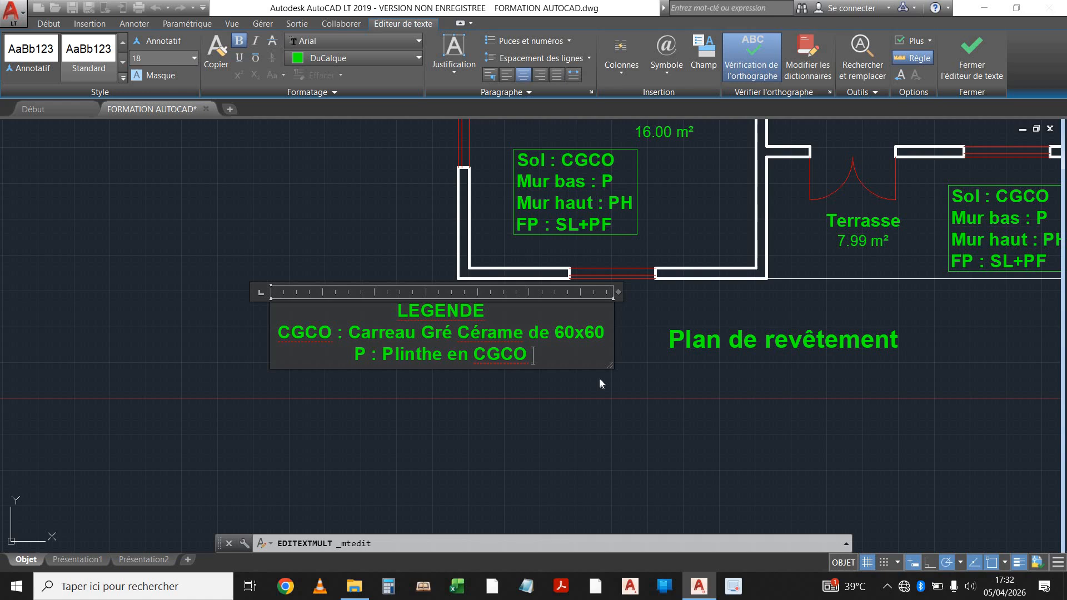
text(d)
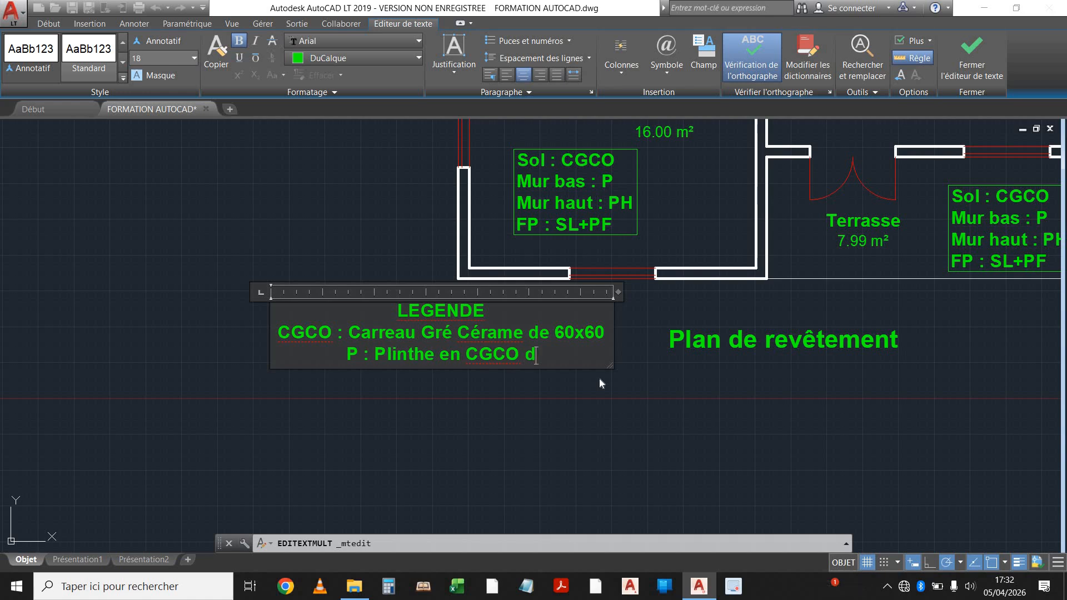
text(e hauteur 10)
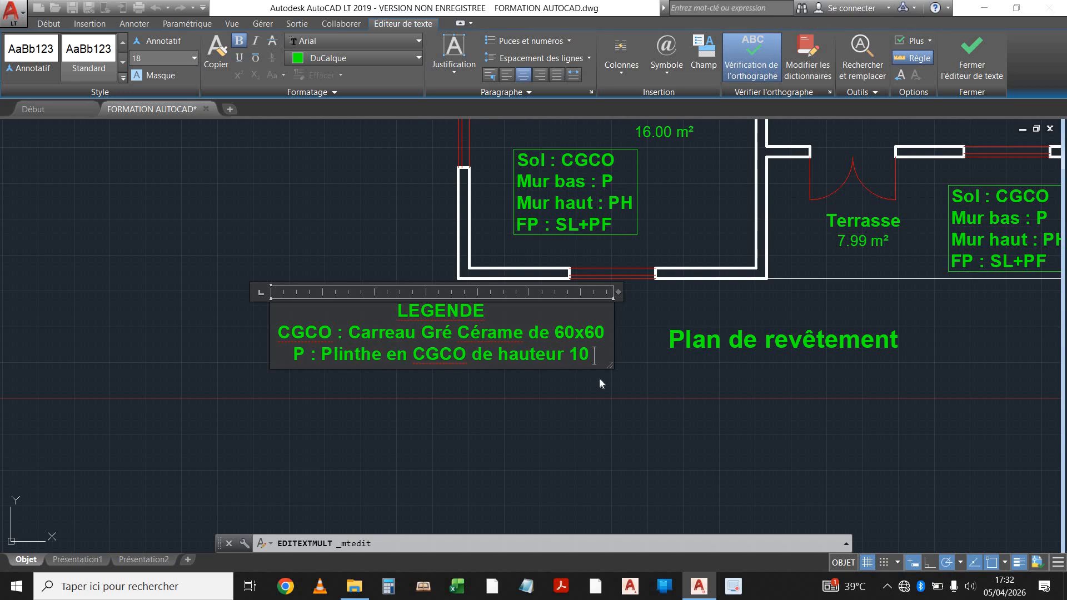
text( cm)
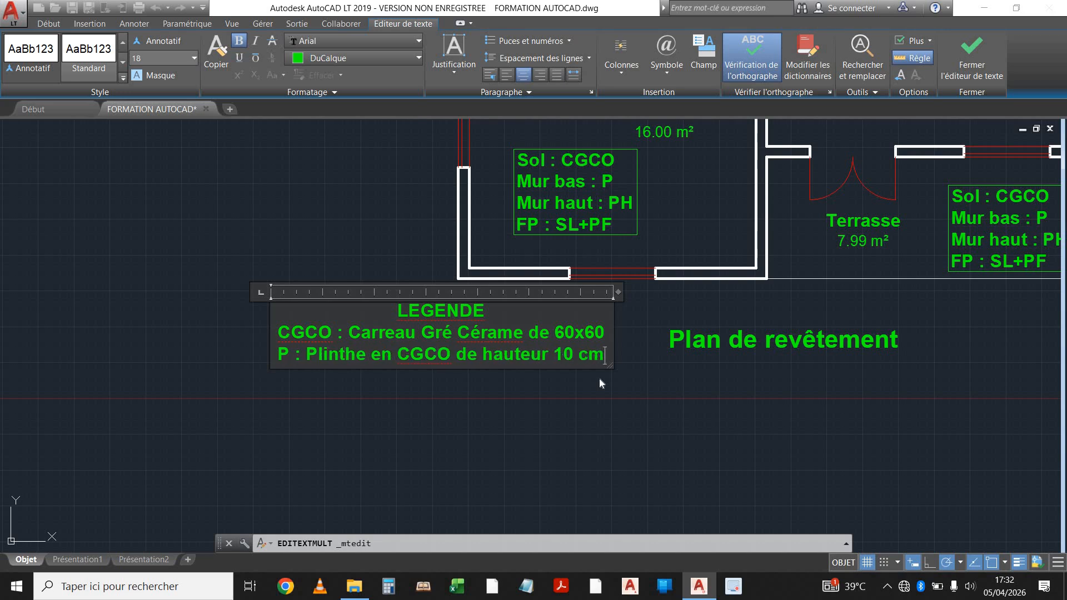
key(Return)
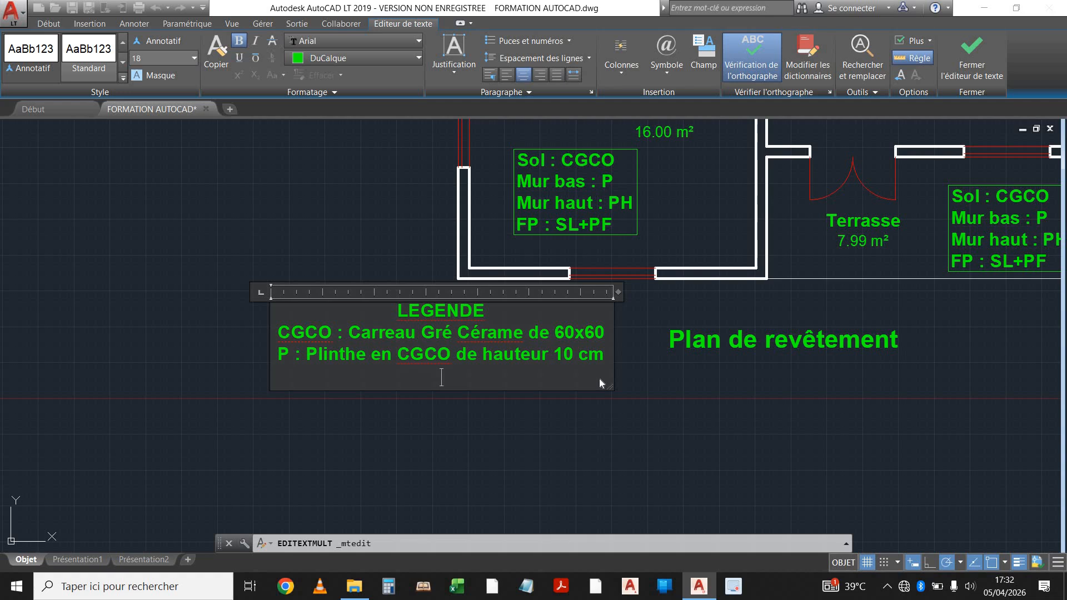
Step: Add the legend entry "PH : Peinture à huile" below the Plinthe entry
text(P)
key(BackSpace)
text(PH : Peinture à hui)
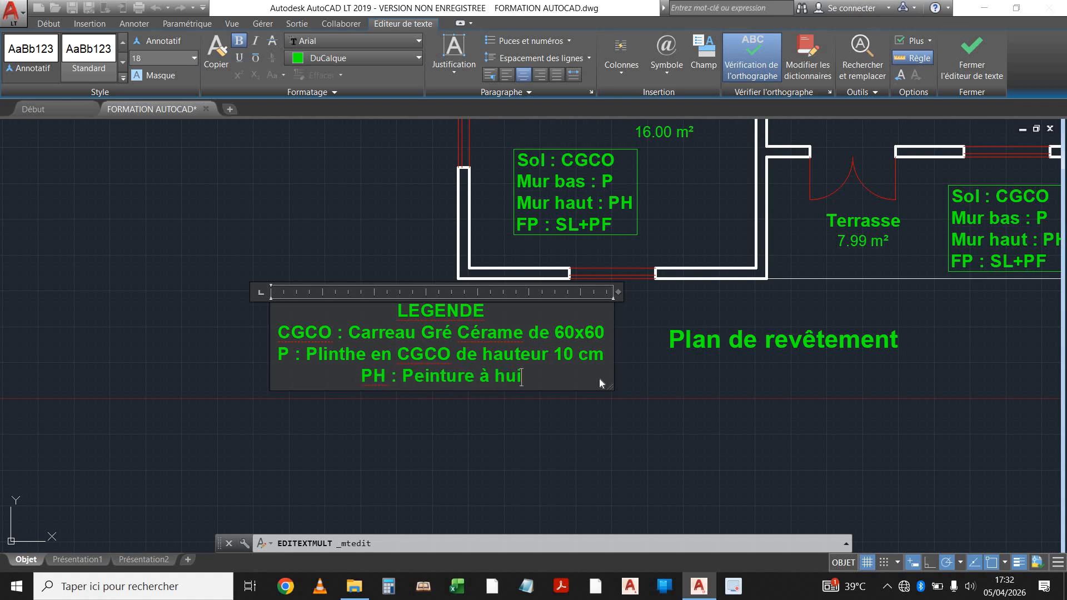
key(BackSpace)
key(BackSpace)
key(BackSpace)
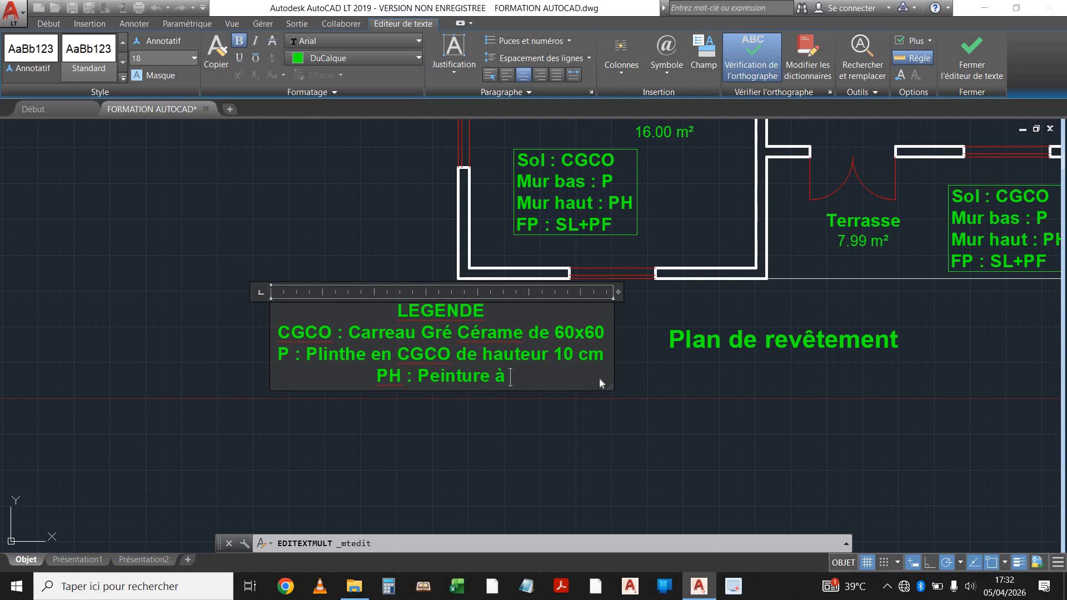
text(huile)
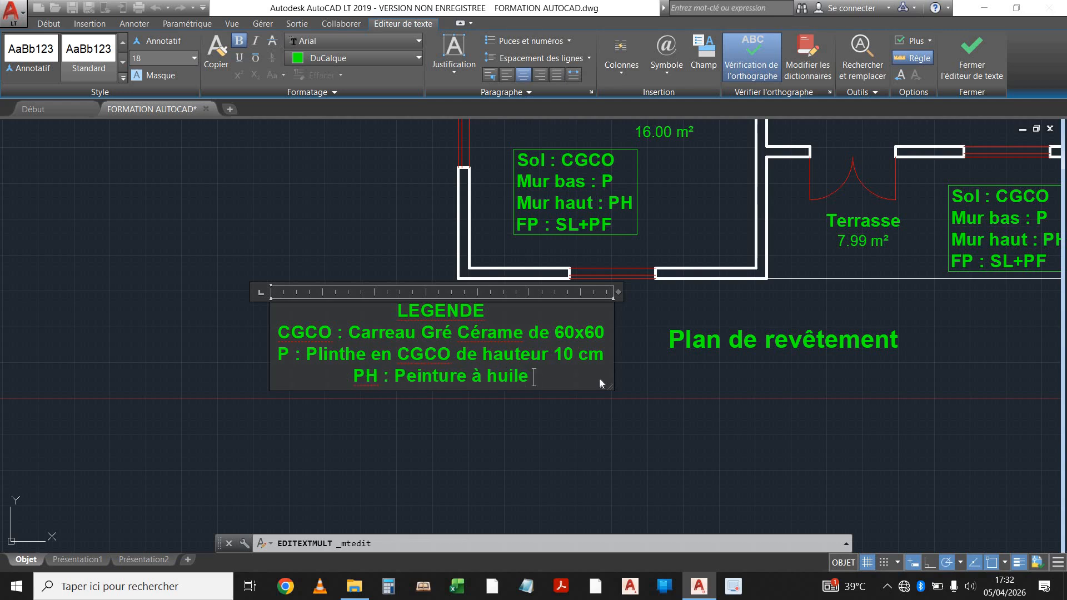
key(Return)
Step: Add the legend entries "SL : Staff Lisse" and "FP : Faux Plafond" on separate lines below the PH entry
text(S)
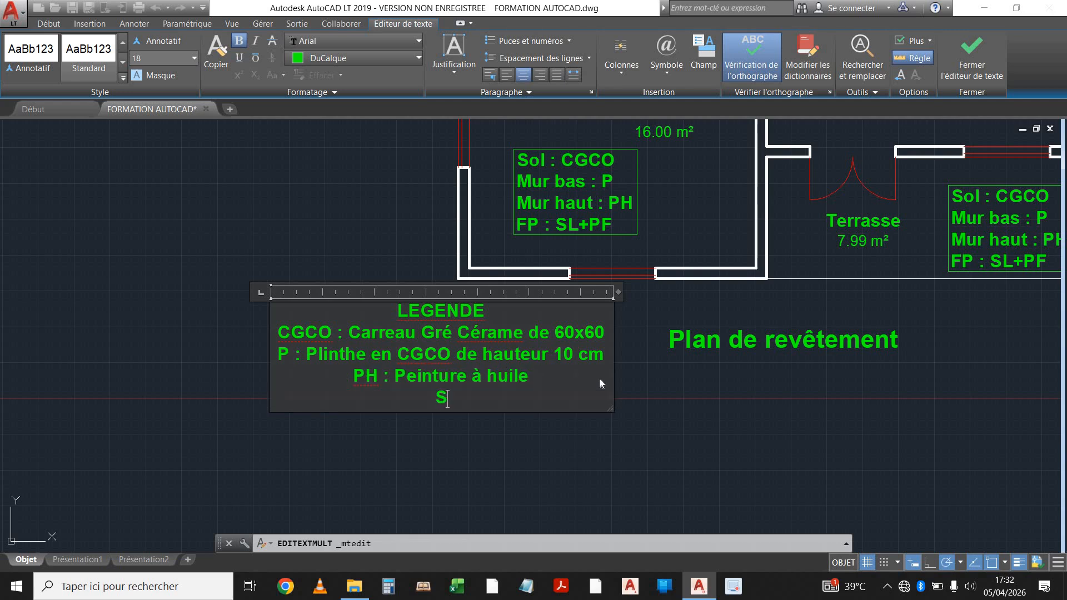
text(L : Stap)
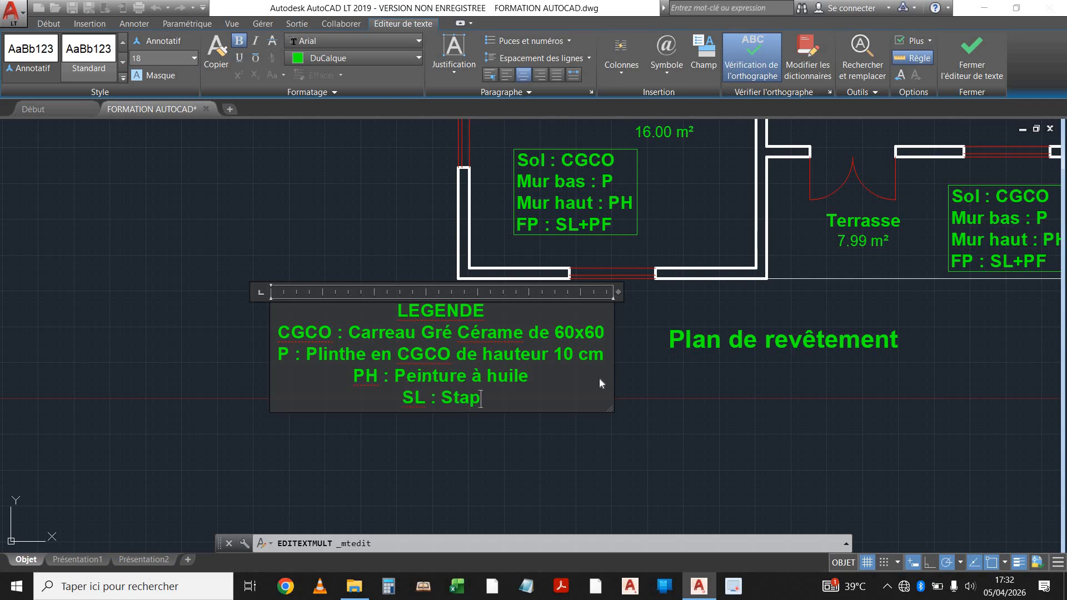
key(BackSpace)
text(ff Lisse)
key(Return)
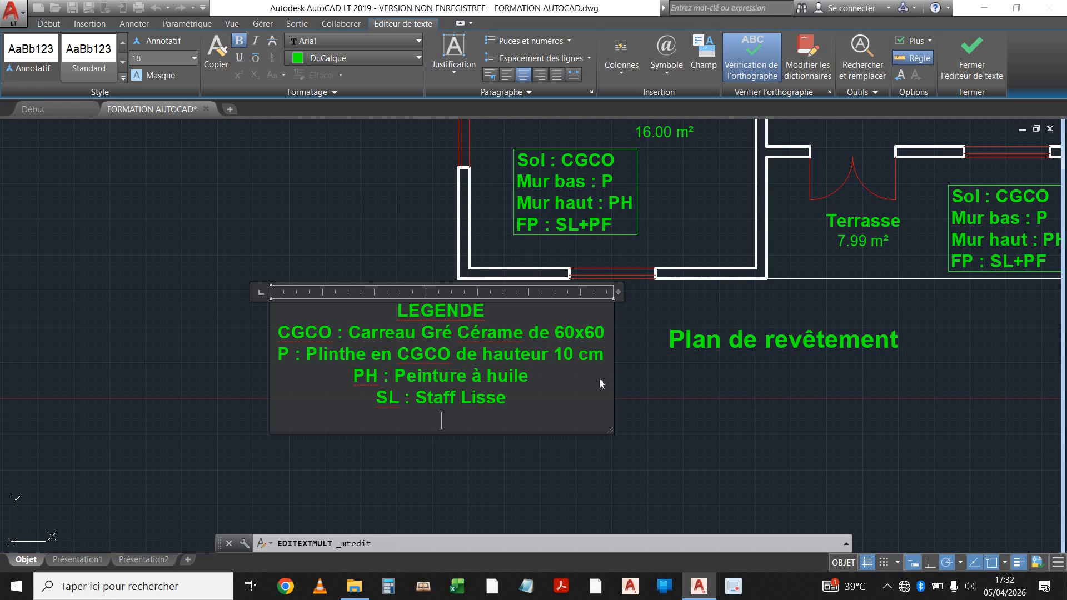
text(FP : Faux Plafond)
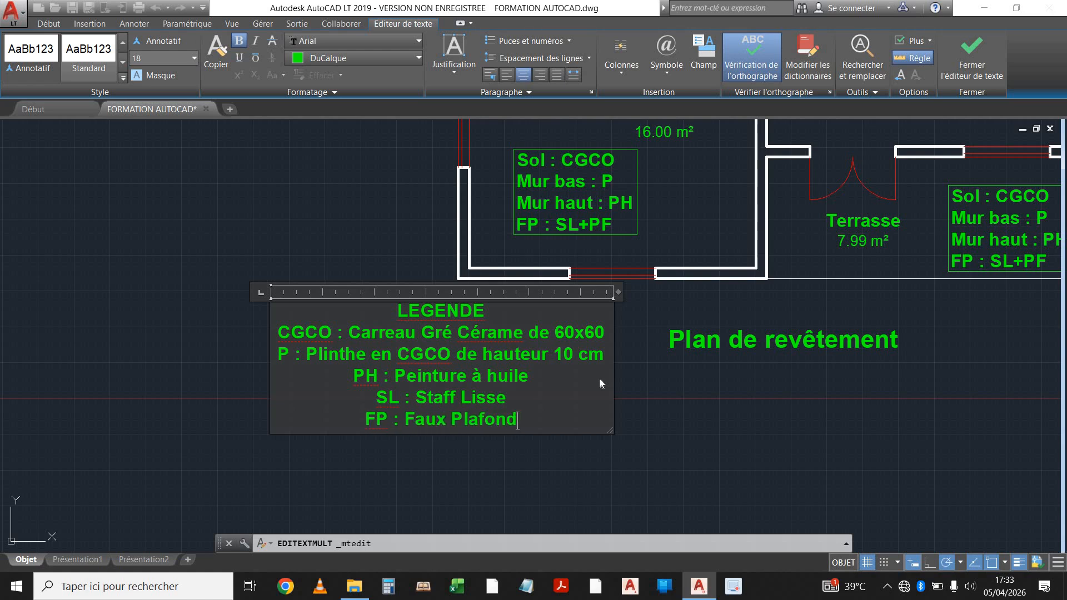
key(Return)
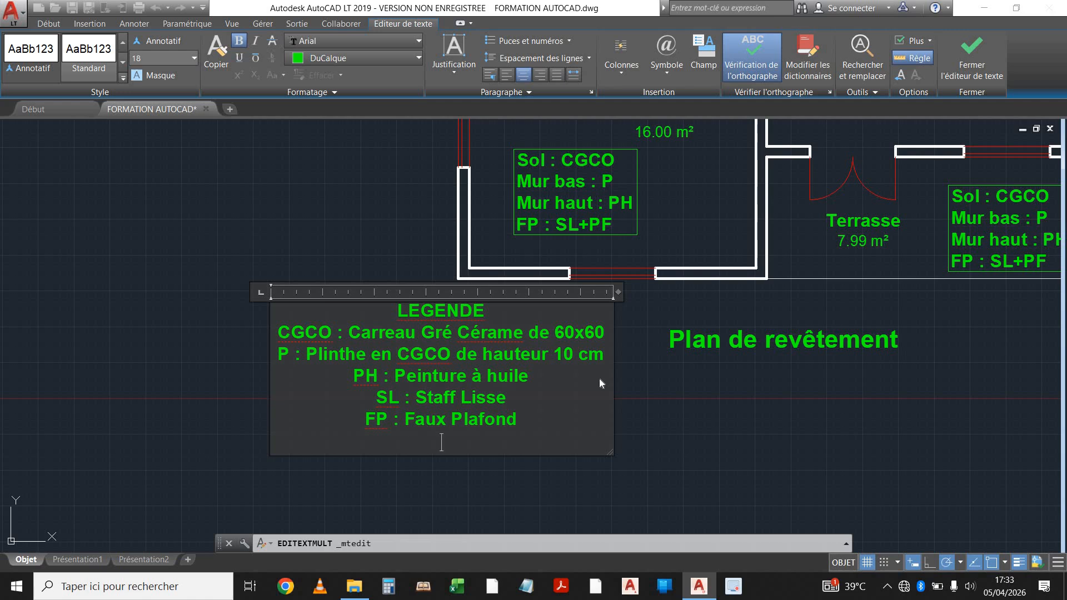
Step: Add the legend entry "PF : Peinture FOAM" below the Faux Plafond entry
text(P)
text(F)
text( /)
key(BackSpace)
key(BackSpace)
text(: Peinture F)
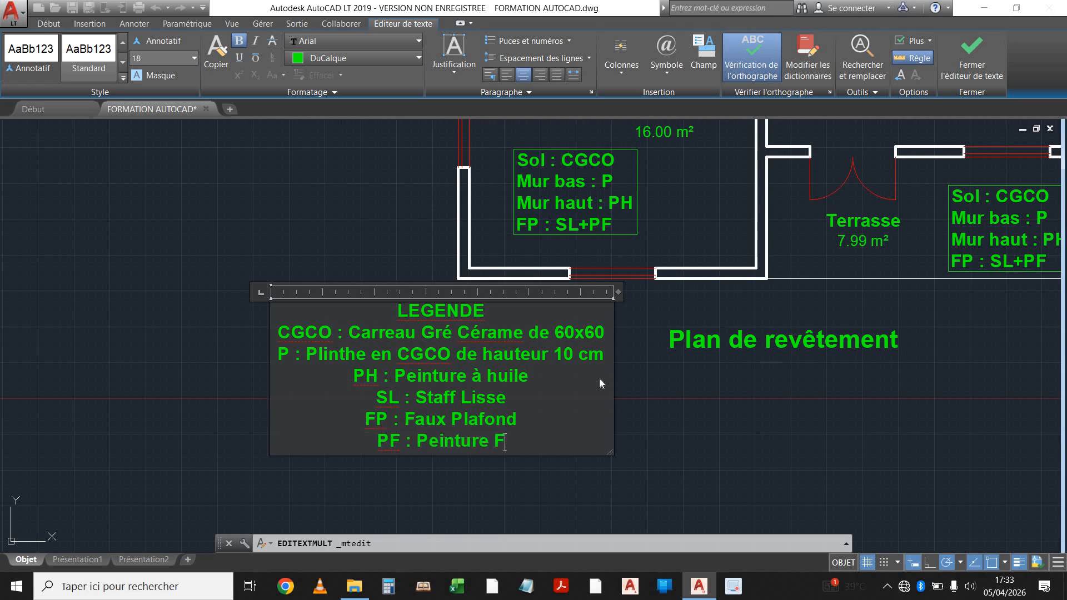
text(OAM)
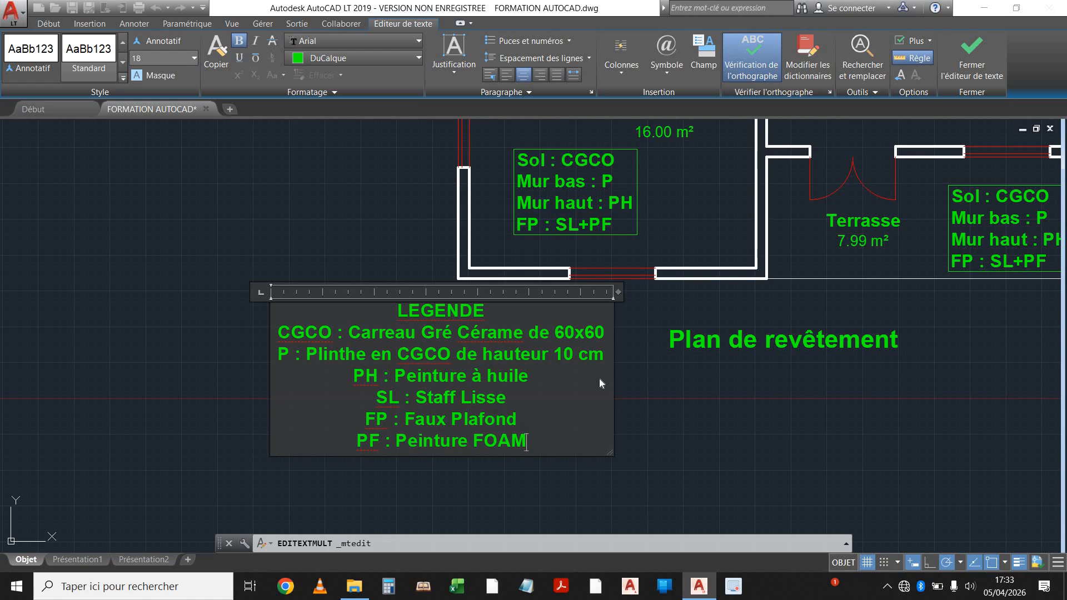
Step: Add the legend entry "F : Faïence de 25x40 de hauteur 220 cm" on a new line below the PF entry
scroll(481, 431, down, 2)
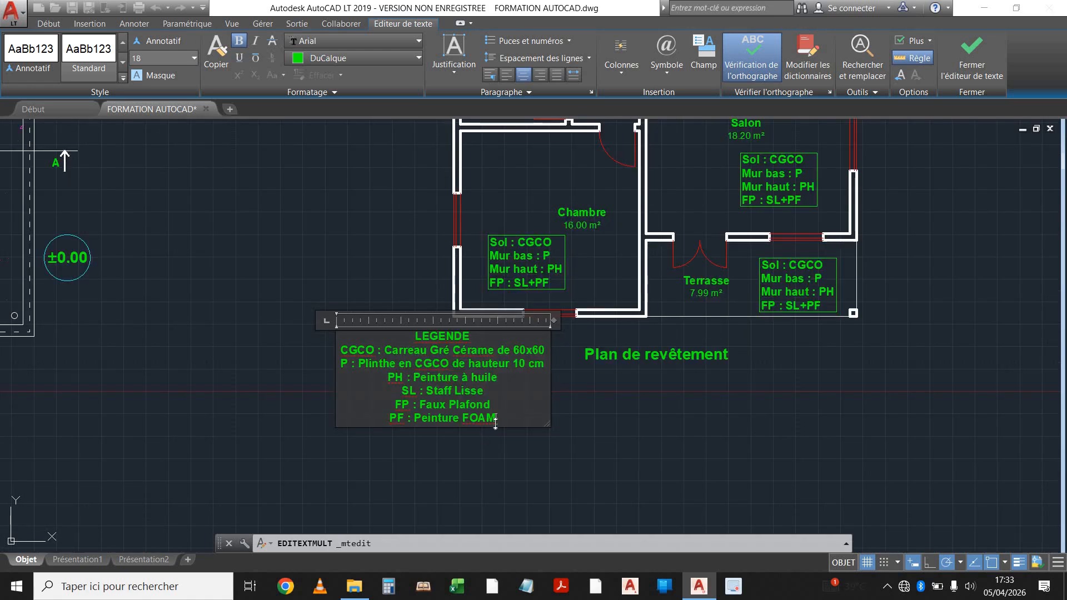
scroll(489, 422, up, 1)
scroll(499, 415, down, 1)
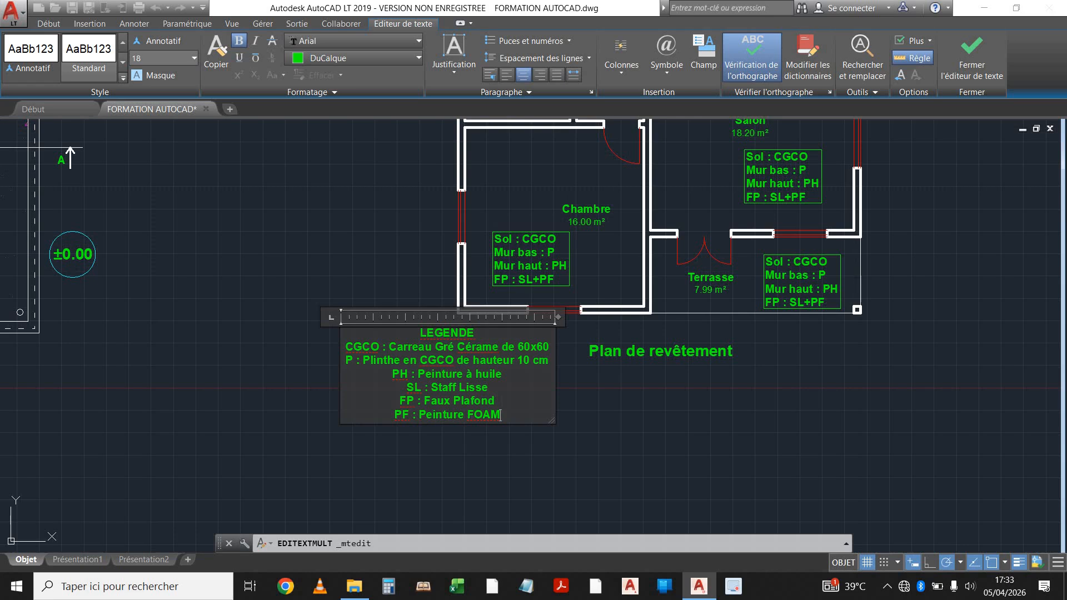
scroll(500, 415, down, 4)
scroll(475, 284, up, 4)
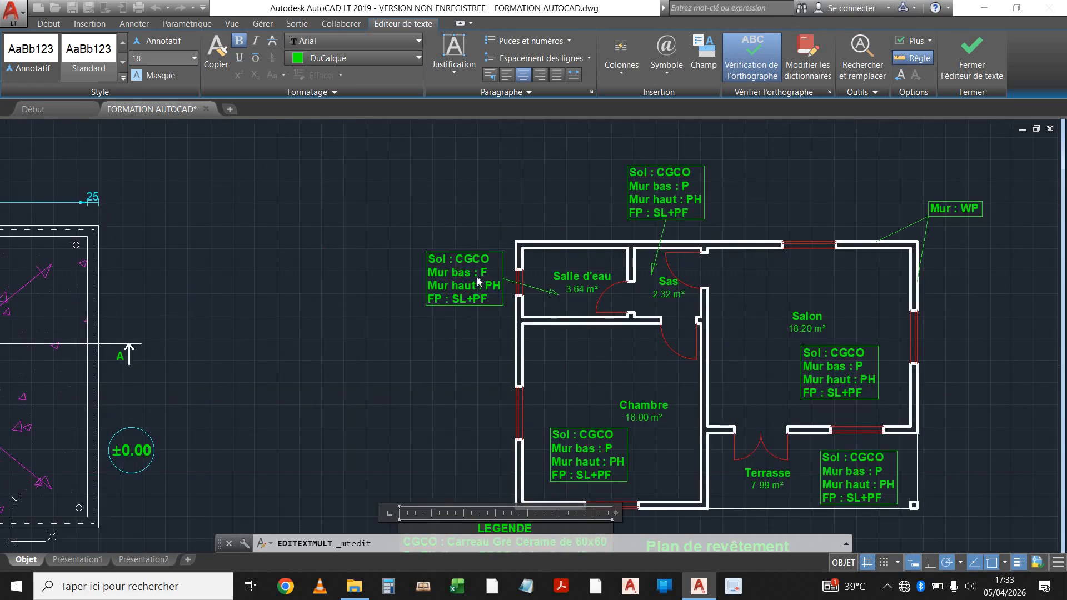
scroll(494, 332, down, 3)
scroll(514, 382, up, 4)
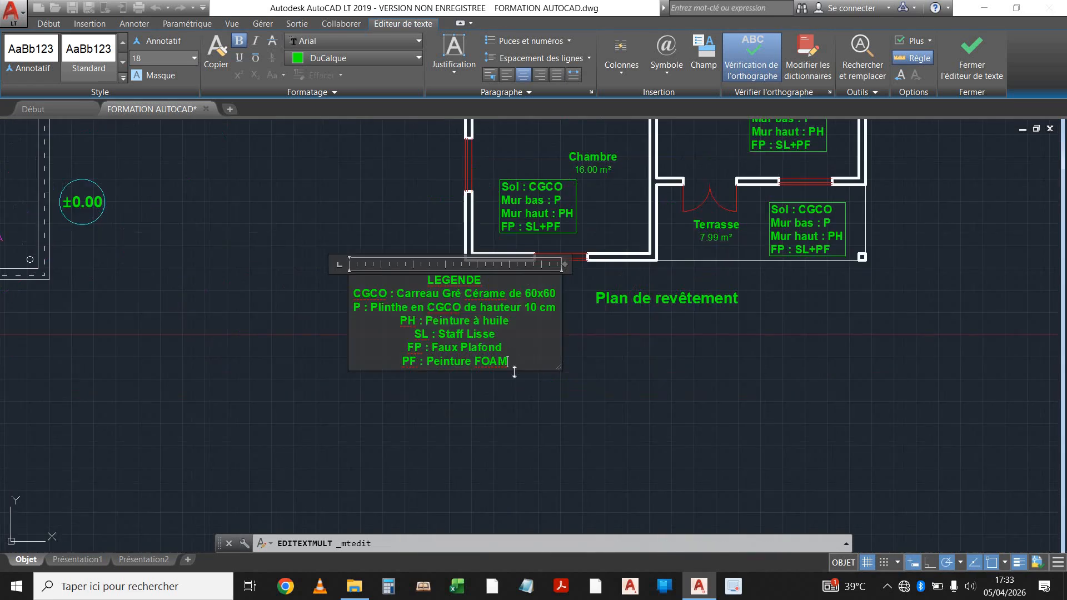
key(Return)
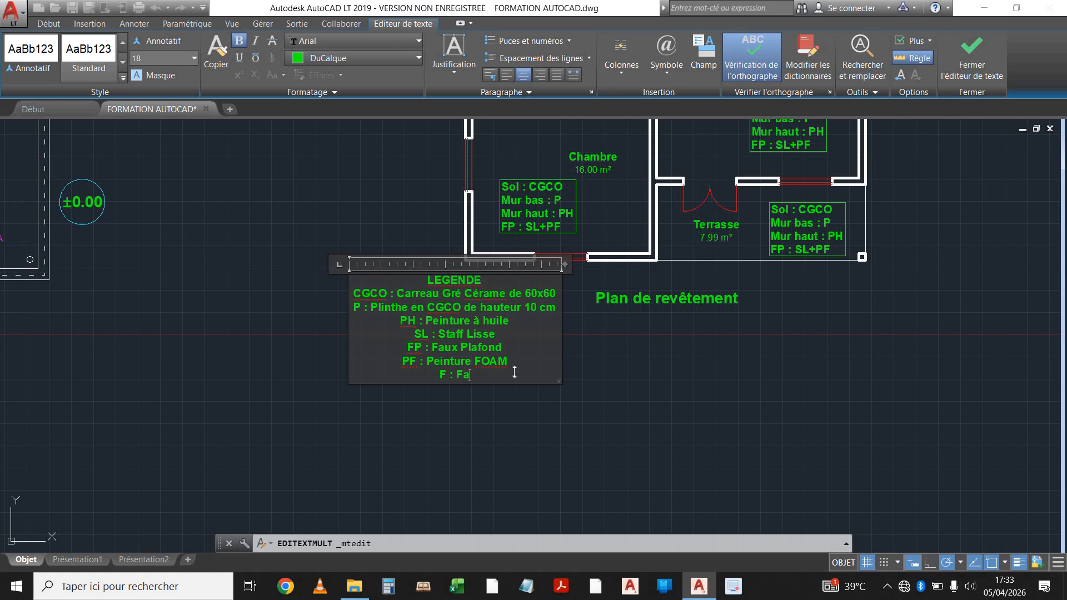
text(nce de 25x40)
text( ha)
key(BackSpace)
key(BackSpace)
text(de hauteur)
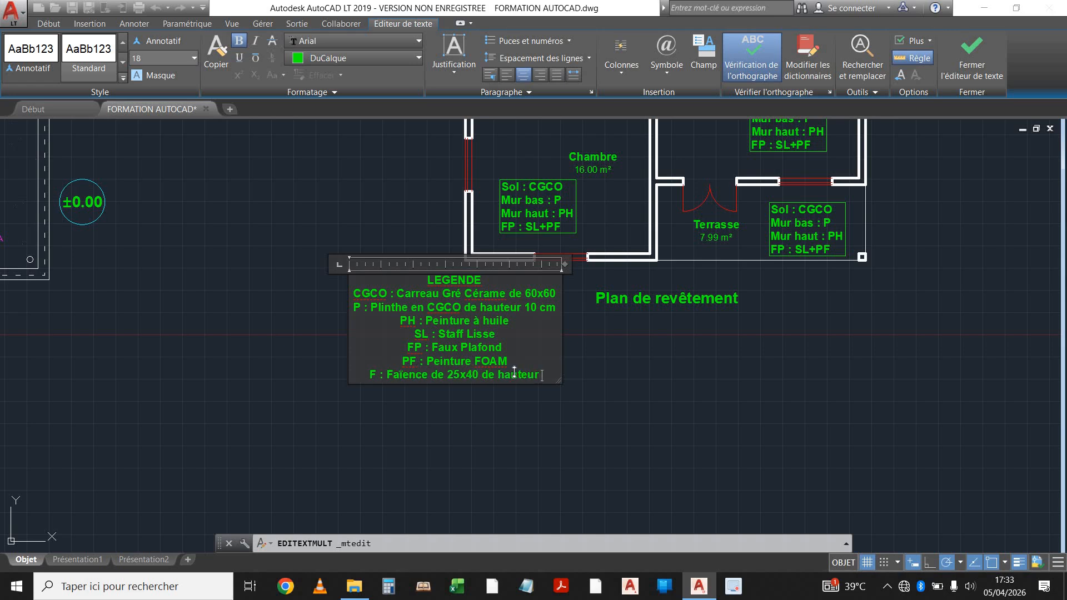
text( 2)
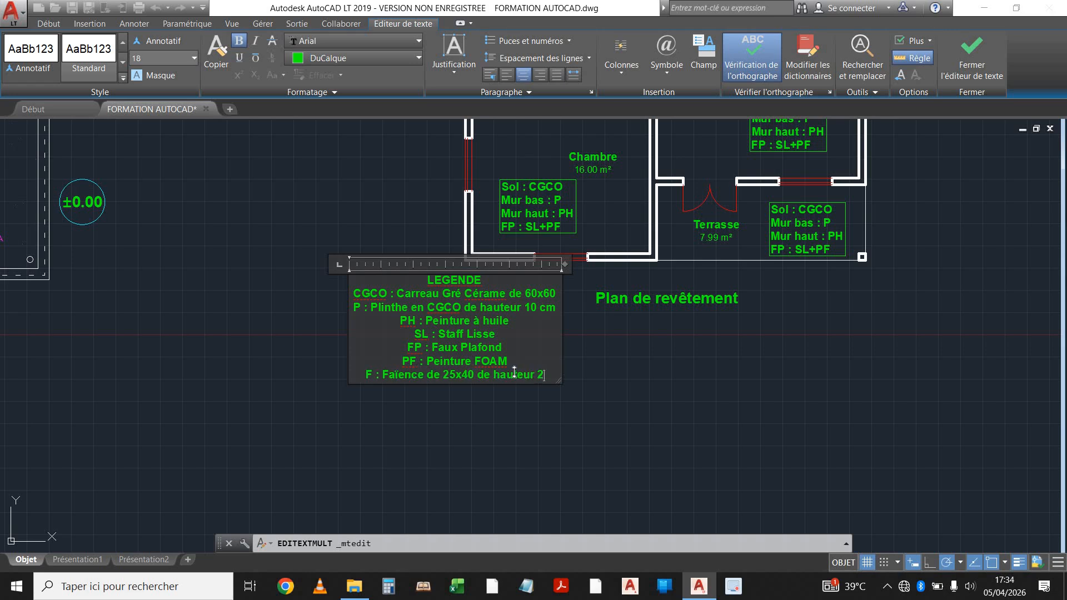
text(.20)
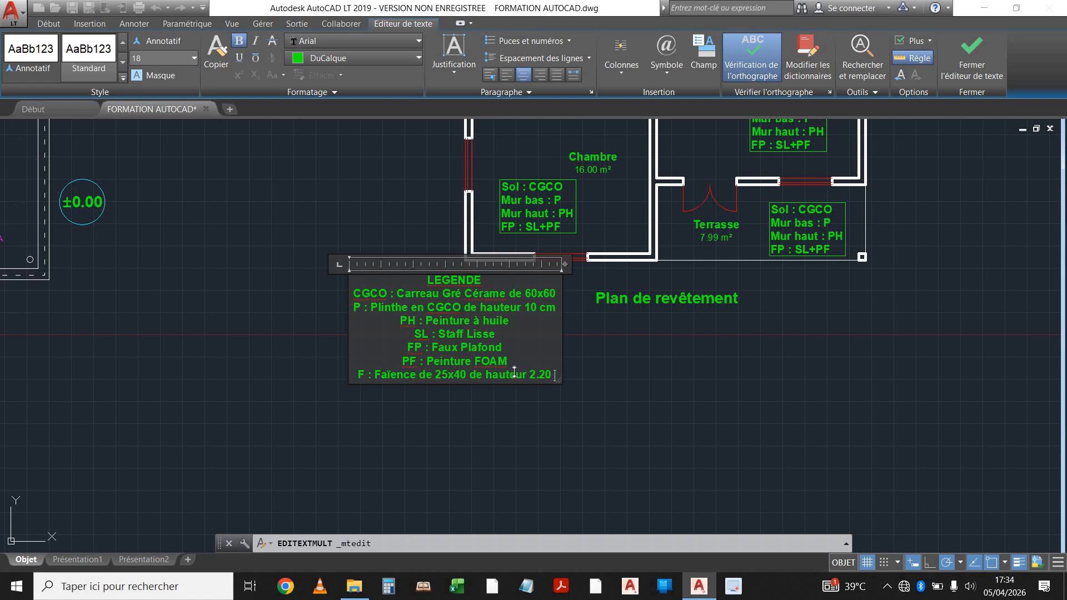
key(BackSpace)
key(BackSpace)
key(BackSpace)
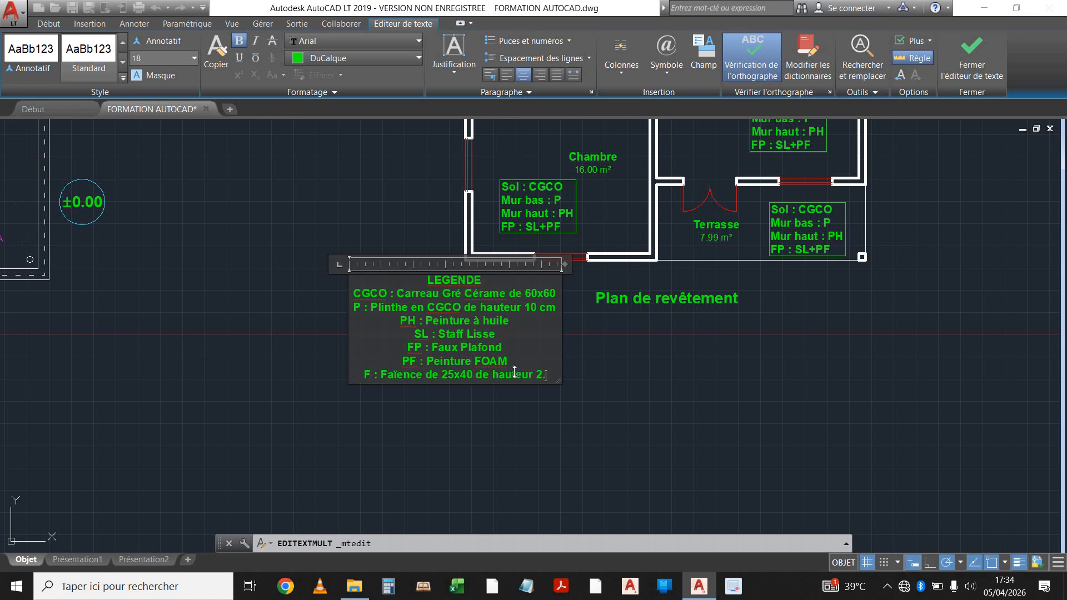
text(20)
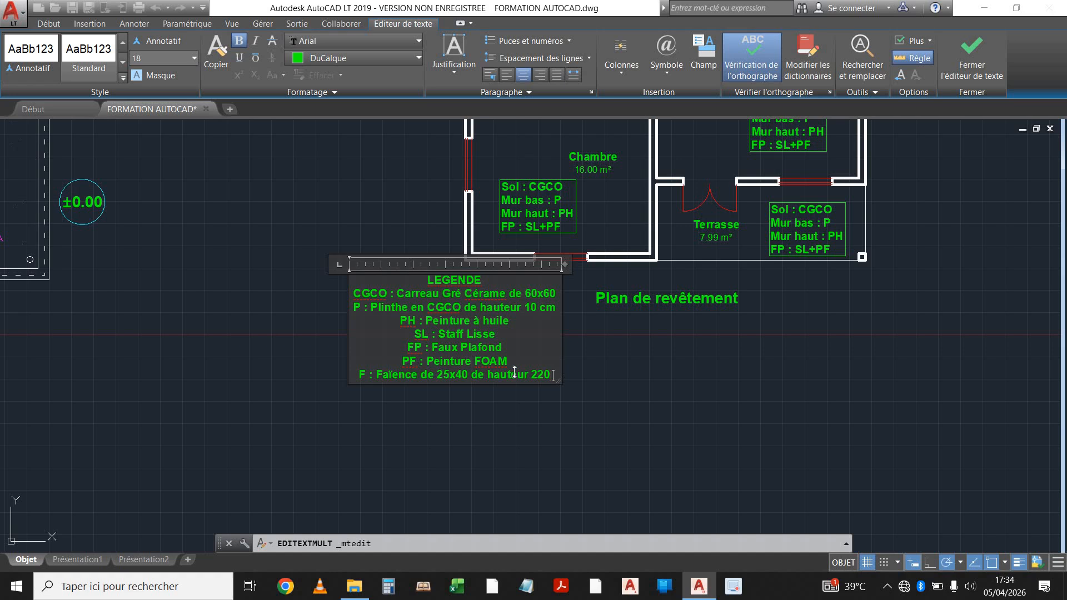
text( cm)
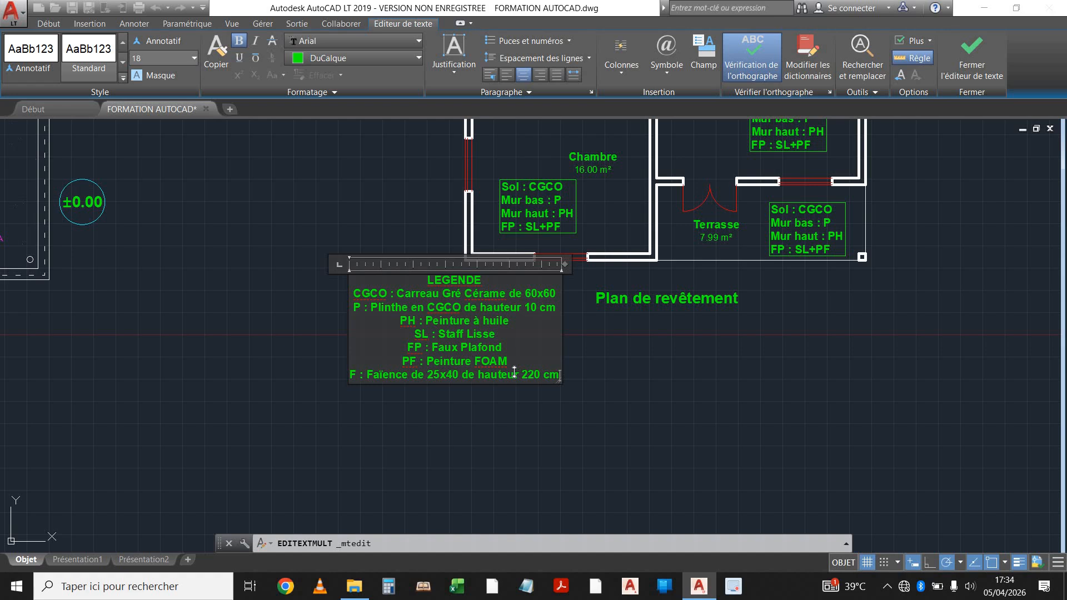
Step: Add the legend entry "WP : Peinture Wash Perl" on a new line below the Faïence entry
key(Return)
scroll(514, 371, down, 4)
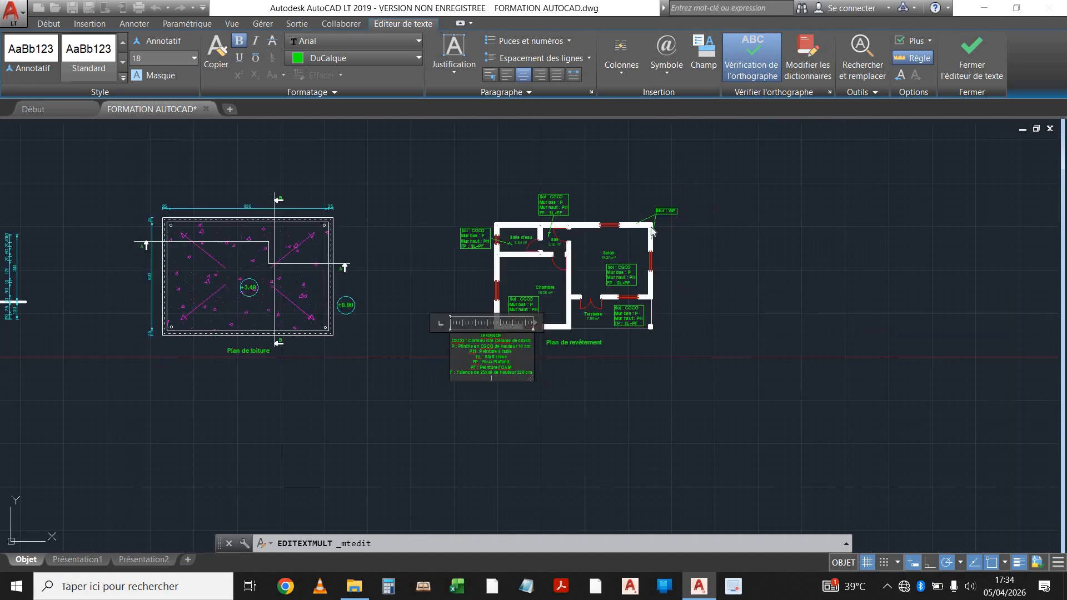
scroll(689, 179, up, 4)
scroll(689, 174, down, 2)
scroll(661, 192, up, 4)
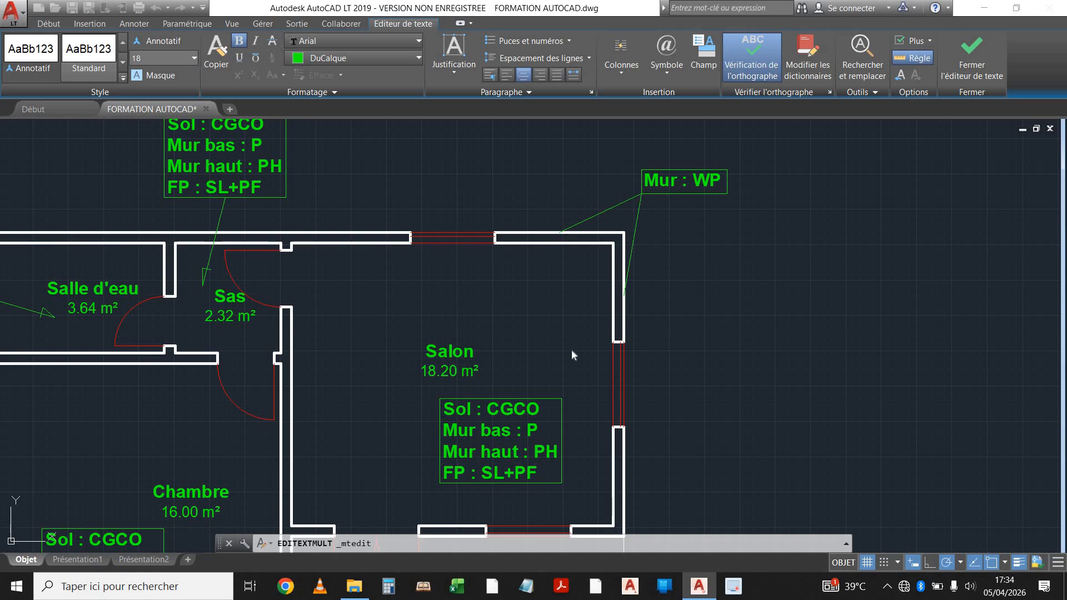
scroll(571, 355, down, 5)
scroll(314, 466, up, 6)
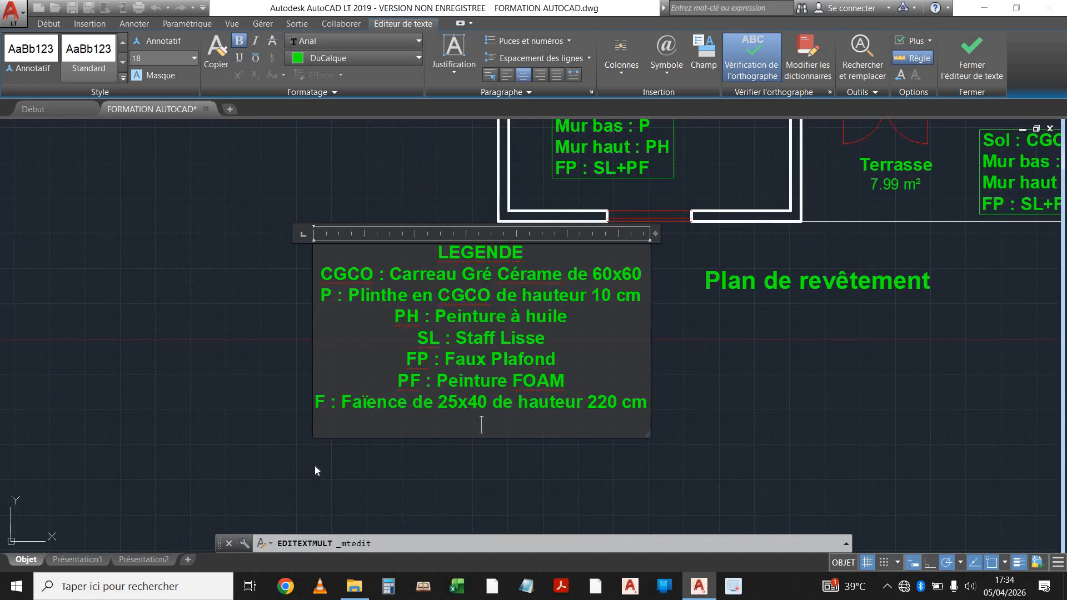
text(WP : Peinture)
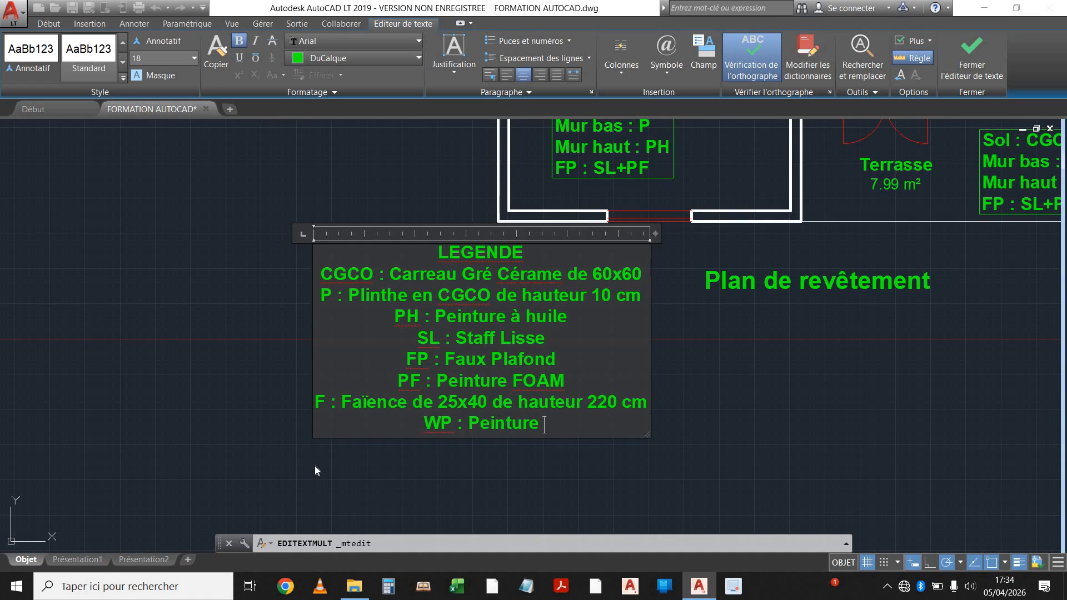
text( W)
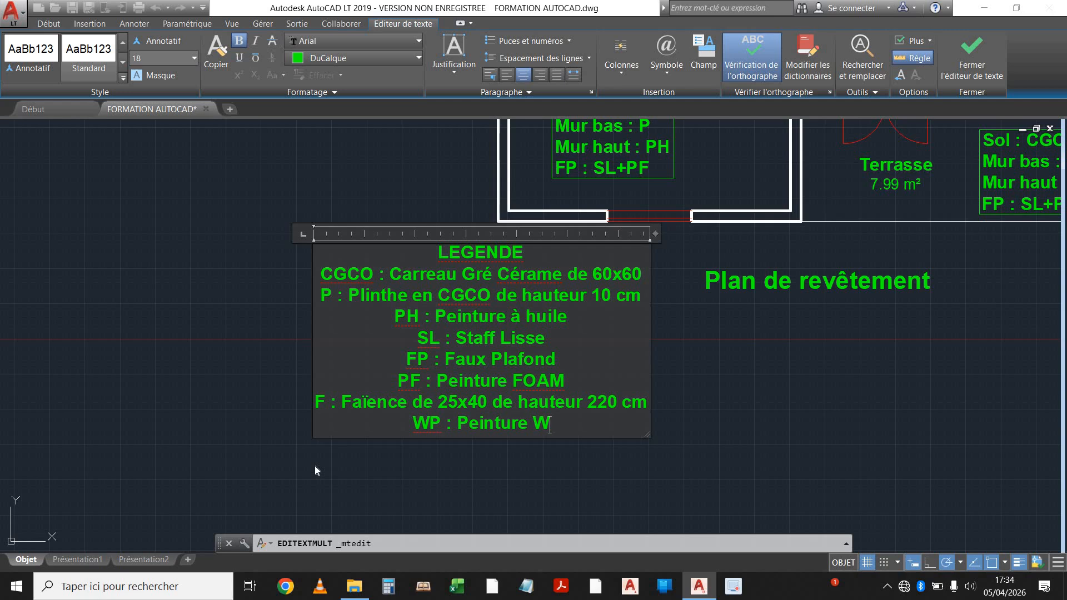
text(ash Pe)
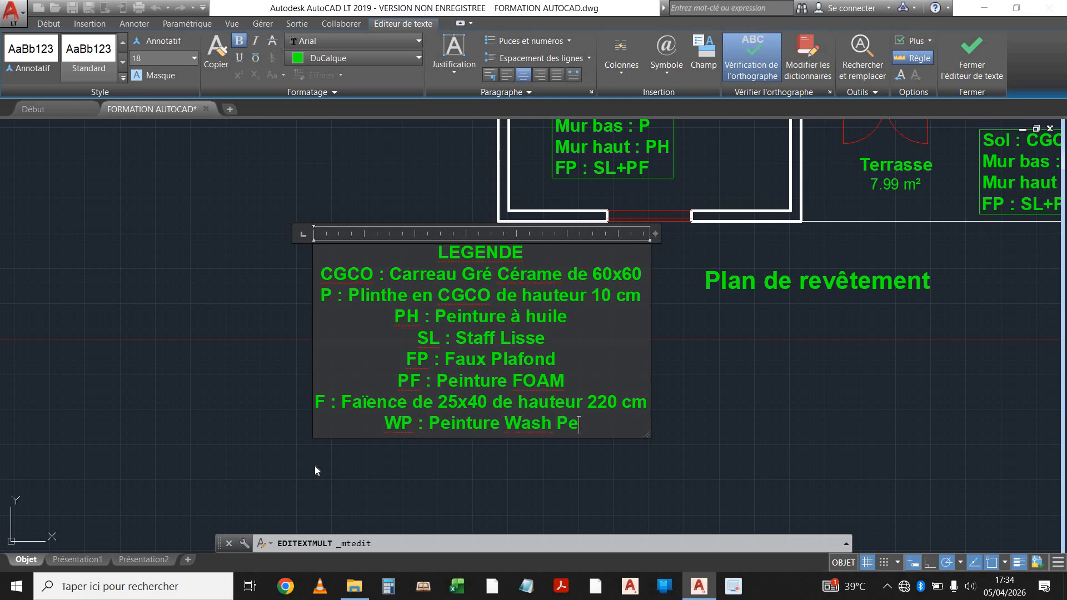
text(rl)
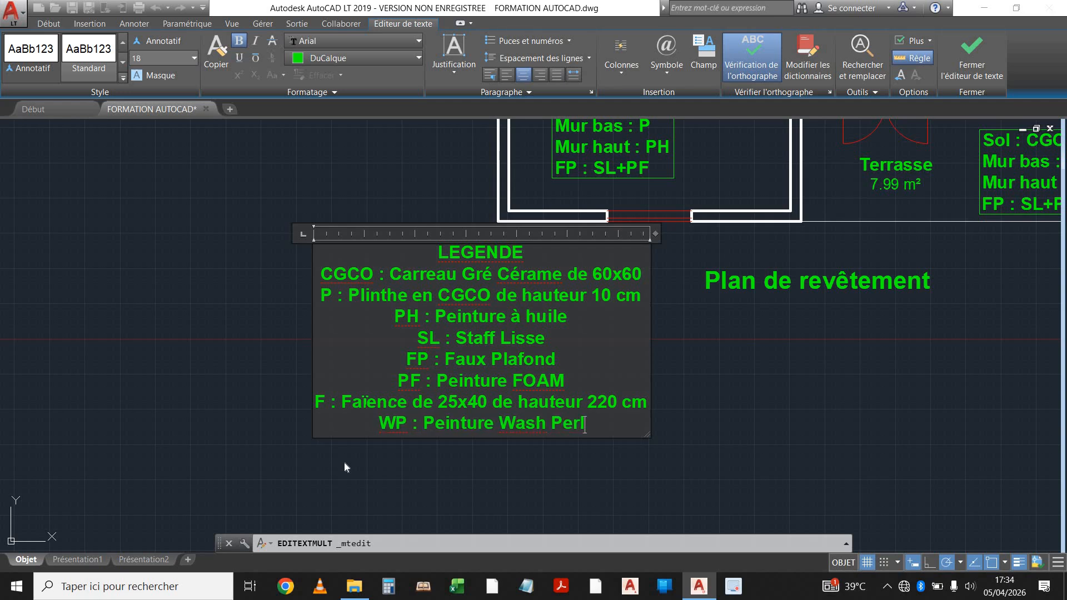
Step: Left-align the whole legend text, underline its title LEGENDE and finish editing the text
drag(584, 425, 401, 169)
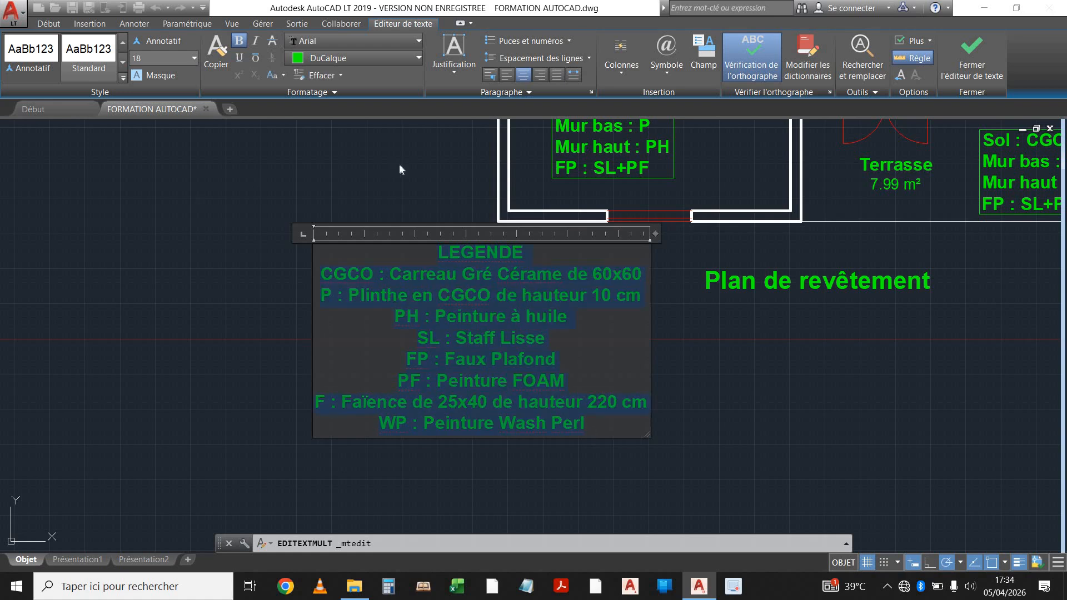
click(509, 75)
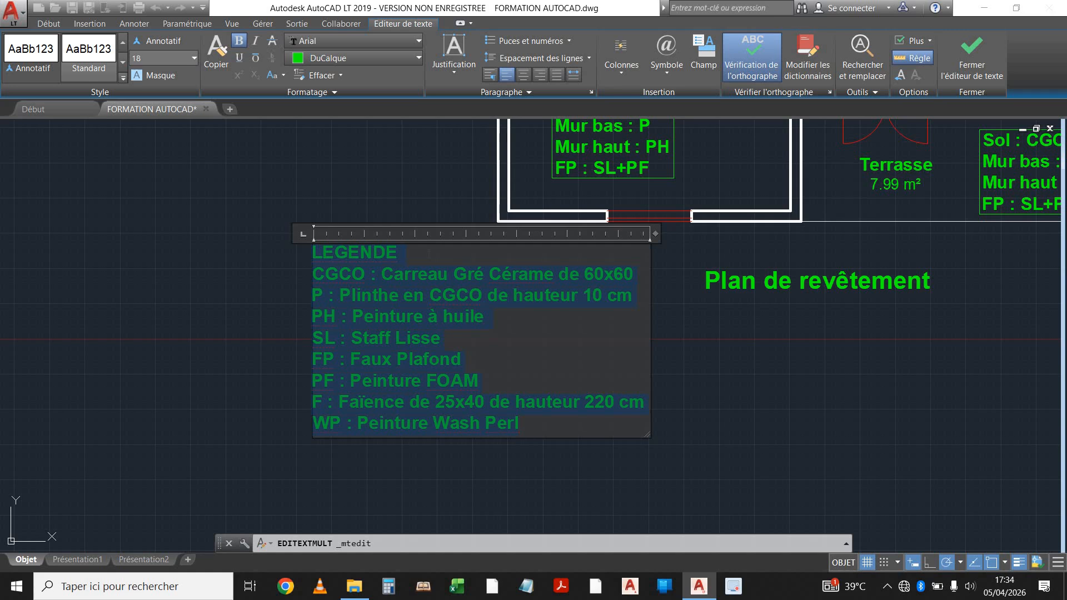
drag(406, 253, 289, 262)
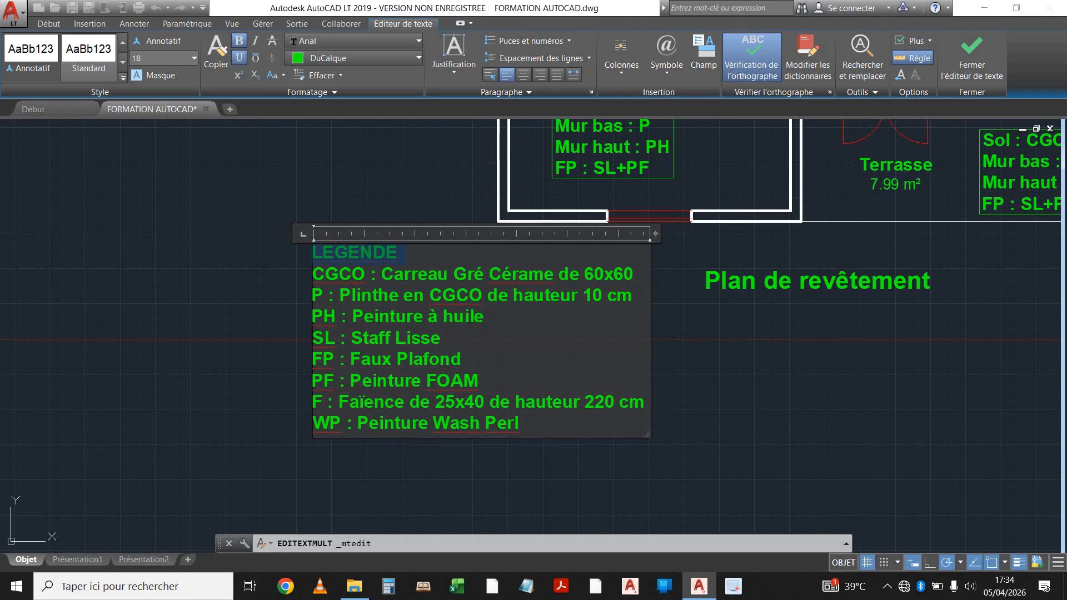
click(548, 473)
Step: Move the legend and the "Plan de revêtement" title together slightly to the right beneath the plan
scroll(442, 321, down, 2)
scroll(414, 335, up, 1)
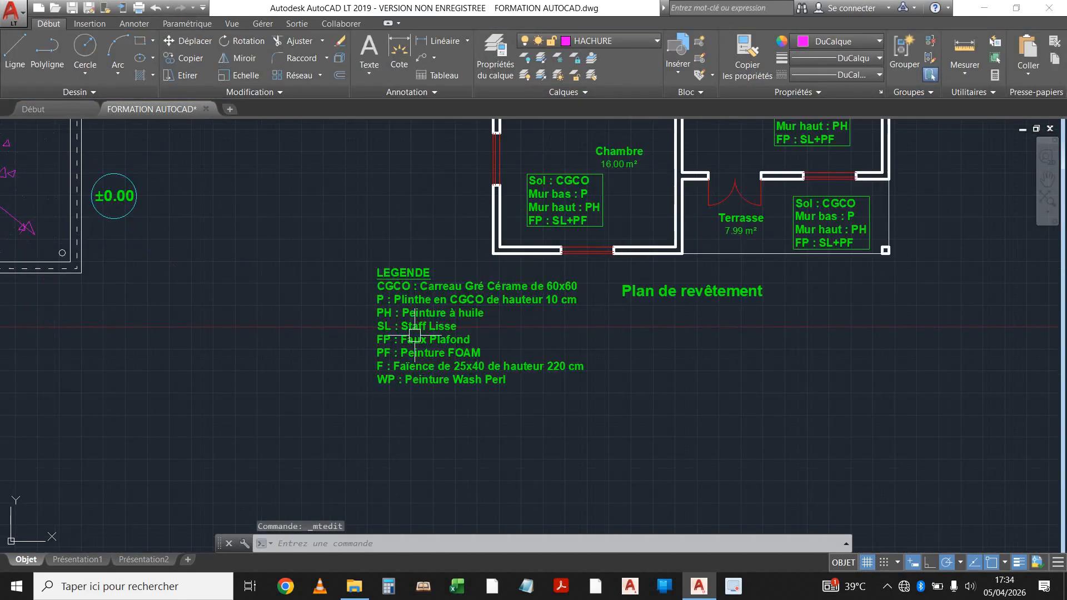
scroll(442, 345, down, 3)
scroll(489, 350, up, 1)
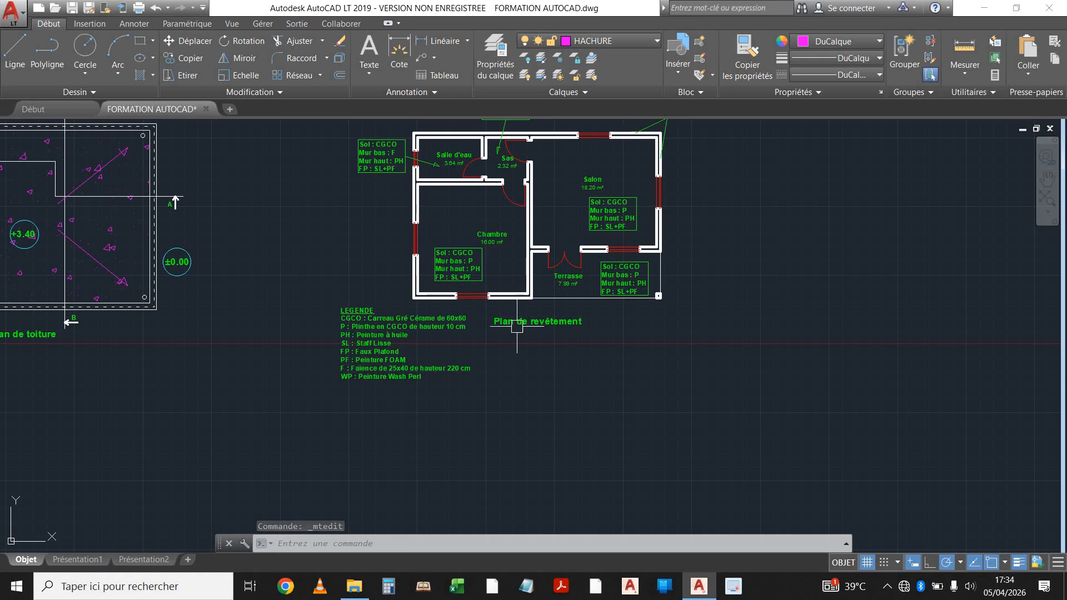
click(659, 360)
click(422, 304)
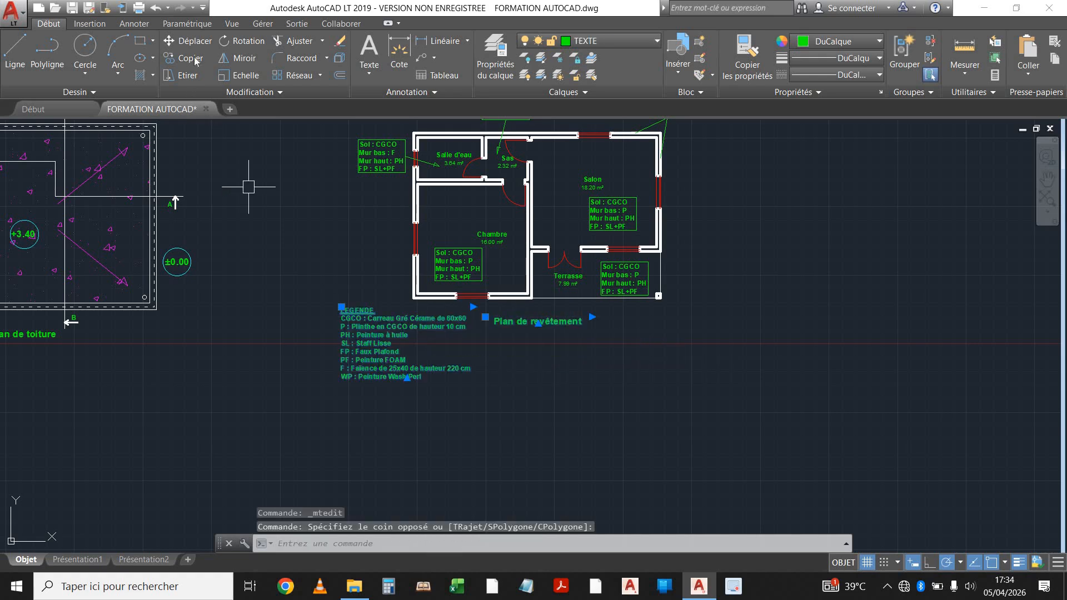
click(187, 40)
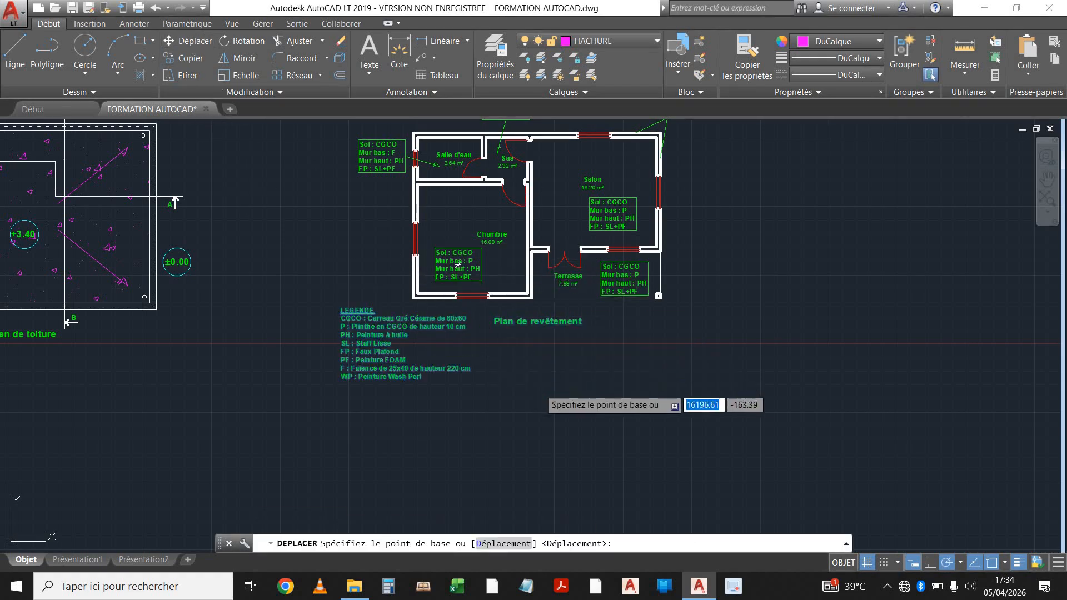
click(566, 369)
click(593, 370)
scroll(444, 330, down, 2)
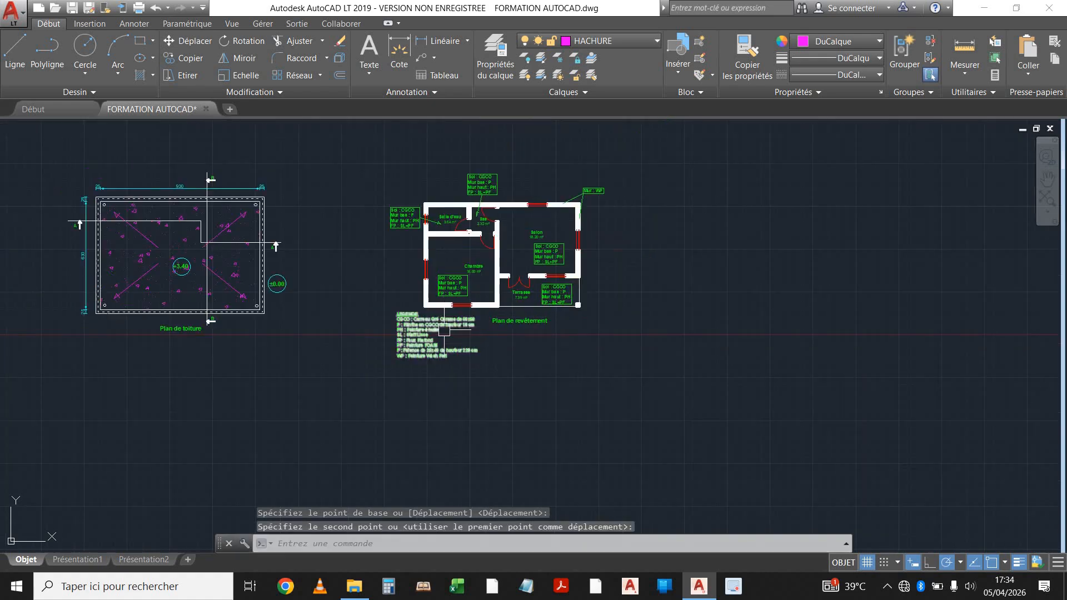
Step: Examine the Terrasse finish note and compare its abbreviations with the legend entries
scroll(443, 330, up, 1)
scroll(436, 367, up, 1)
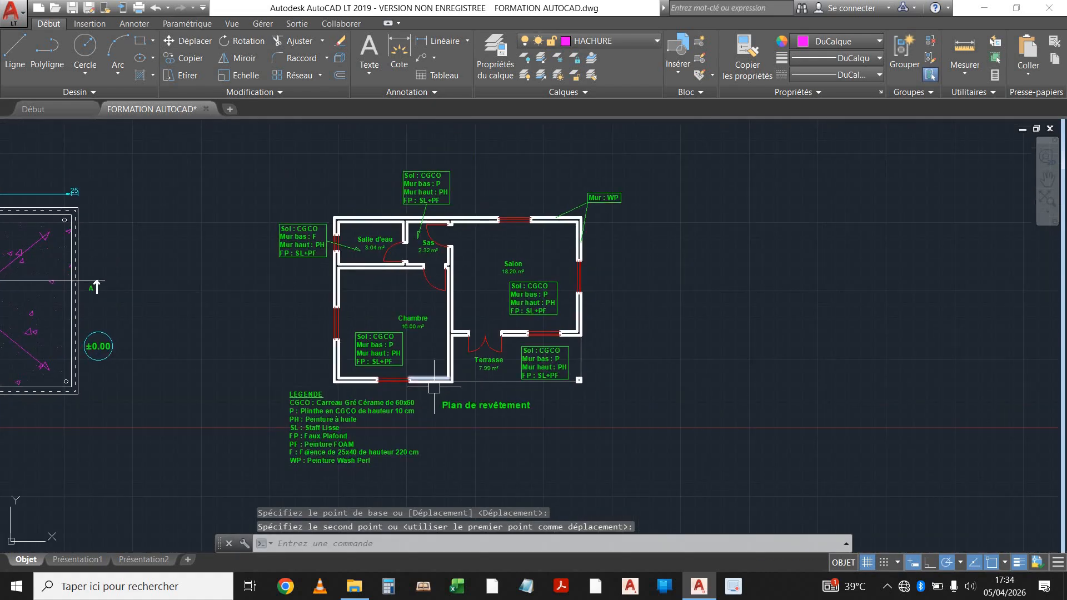
scroll(466, 367, up, 2)
scroll(589, 356, up, 2)
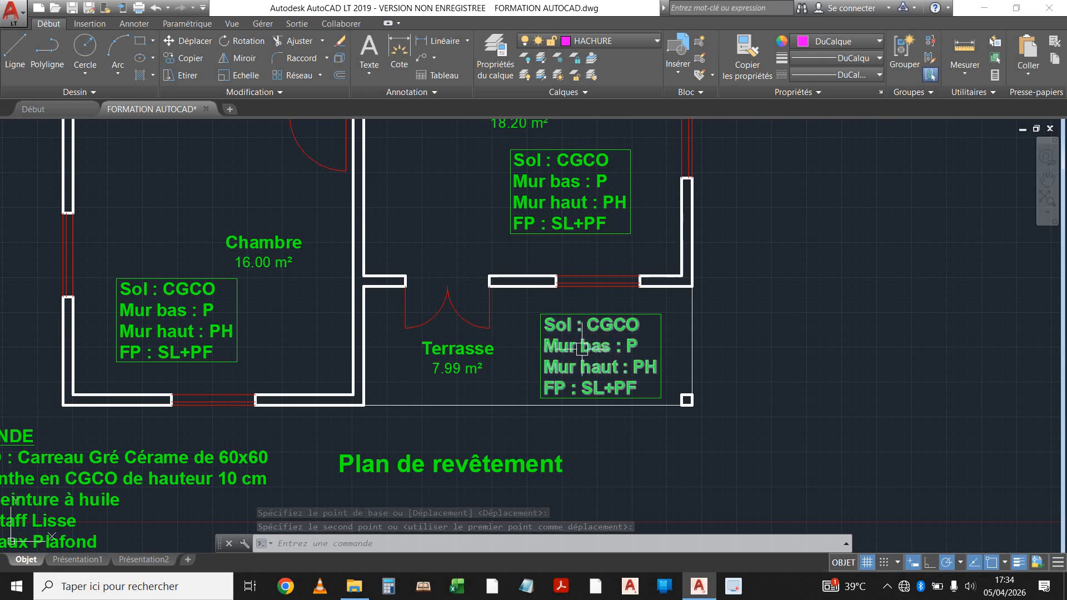
scroll(596, 333, up, 2)
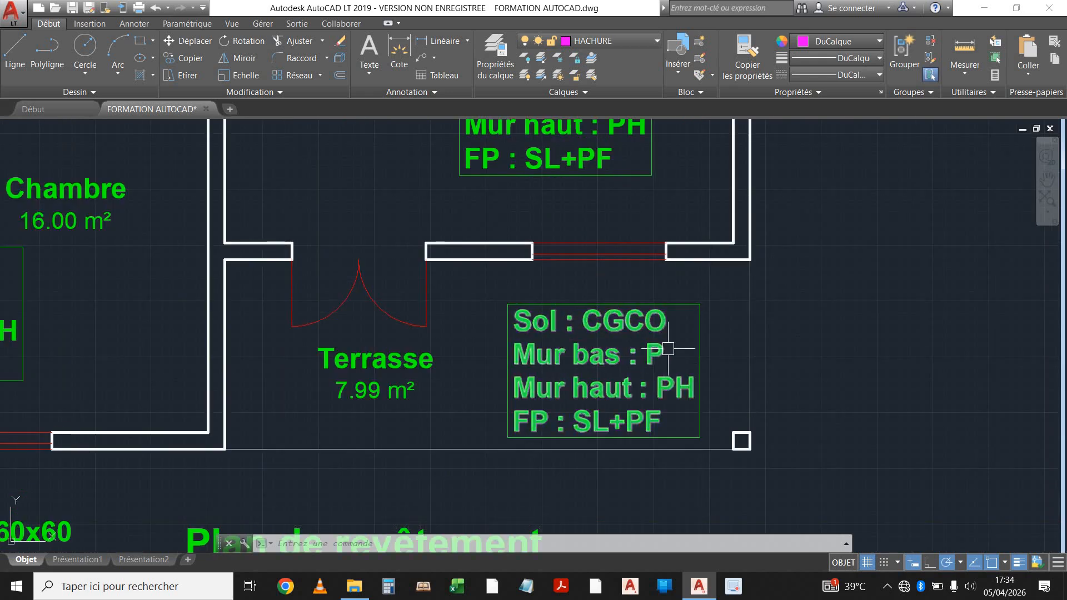
scroll(667, 348, down, 4)
middle_drag(293, 428, 332, 372)
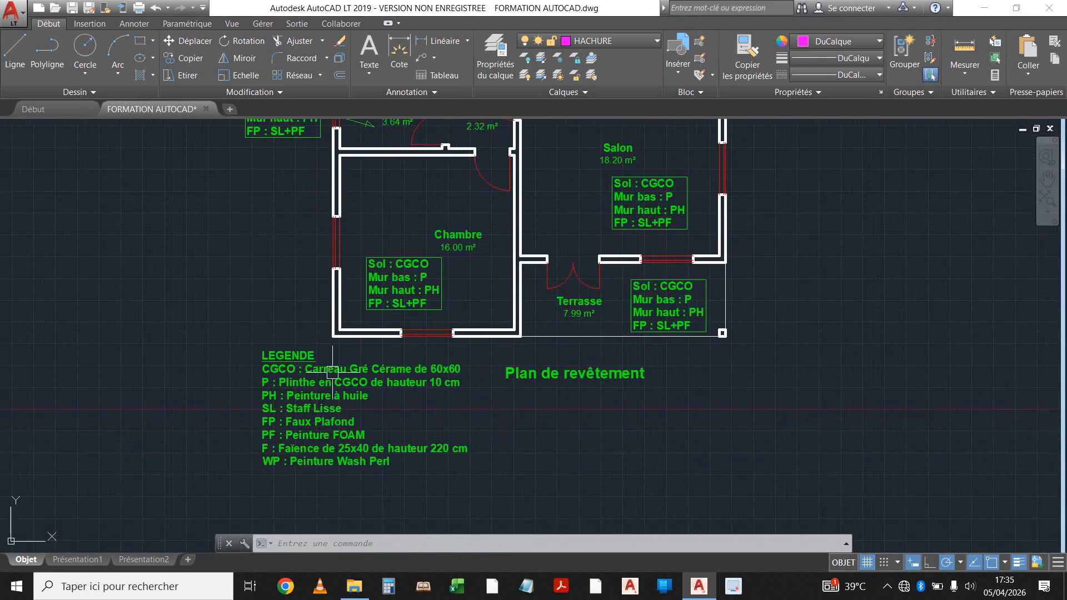
Step: Insert "Ordinaire" after "Cérame" in the legend's CGCO entry and widen the text frame to about 589 so the entry fits one line
scroll(333, 373, up, 3)
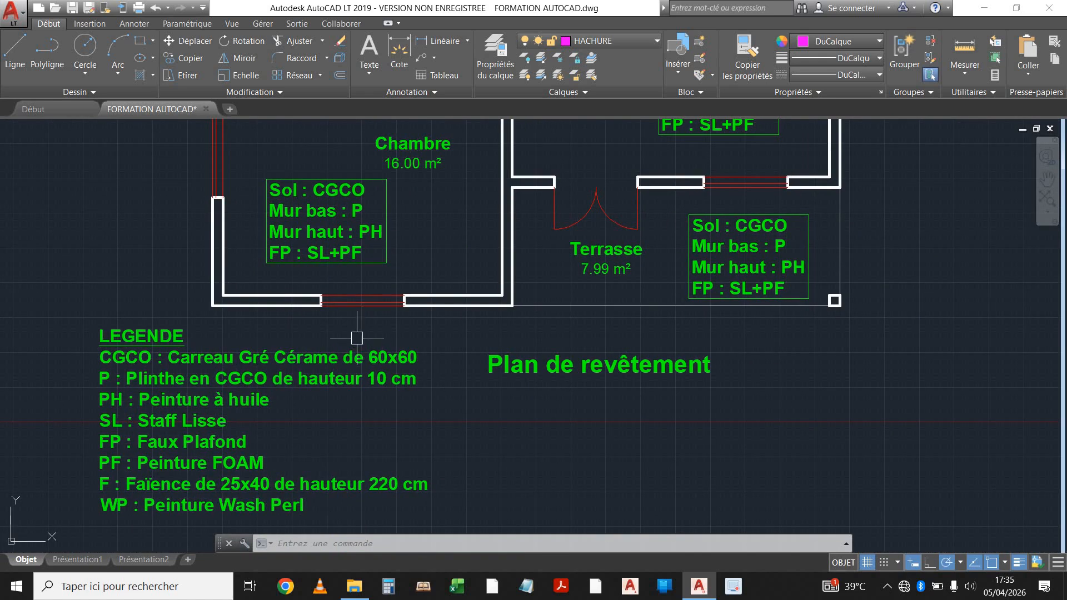
double_click(328, 357)
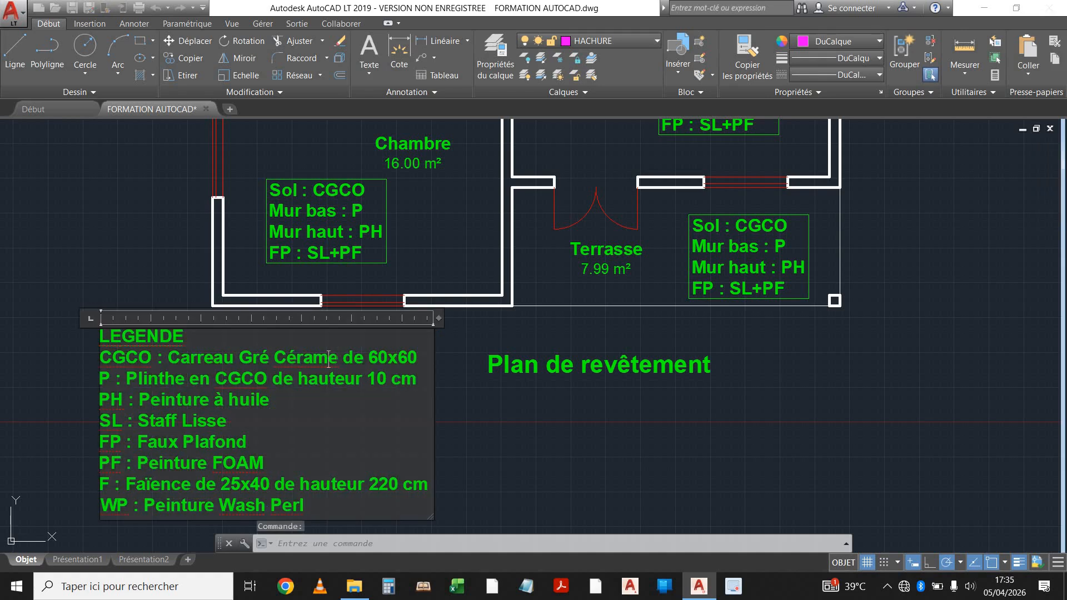
click(337, 358)
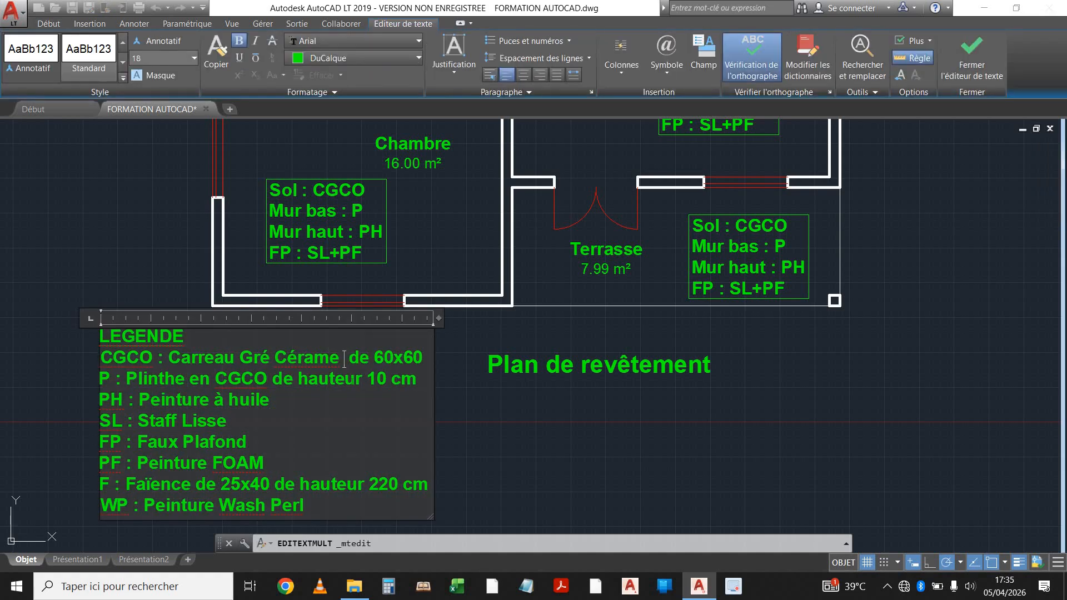
text(Ordina)
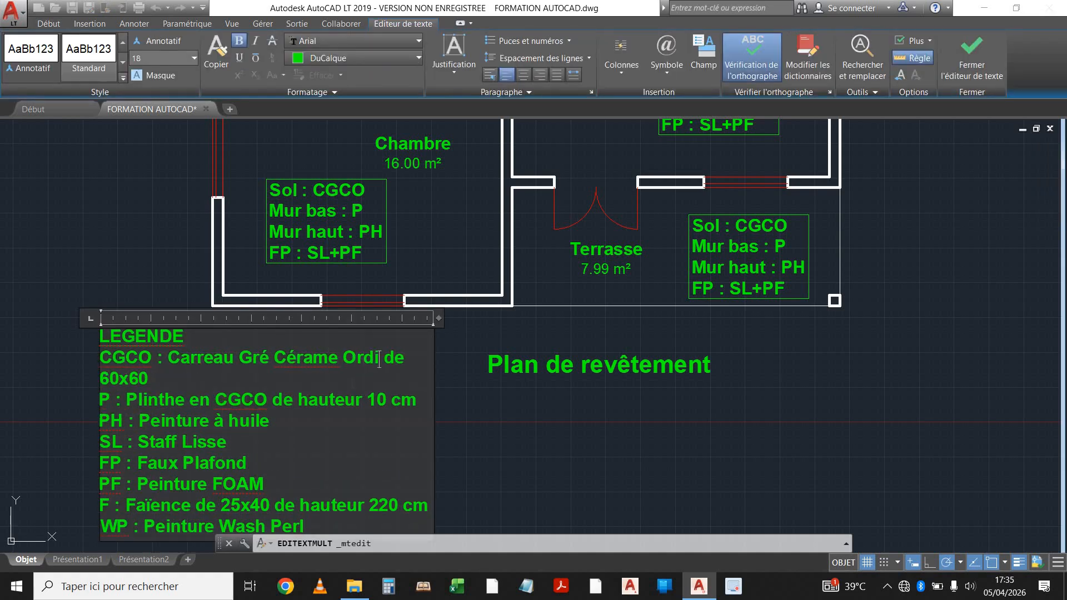
text(ire)
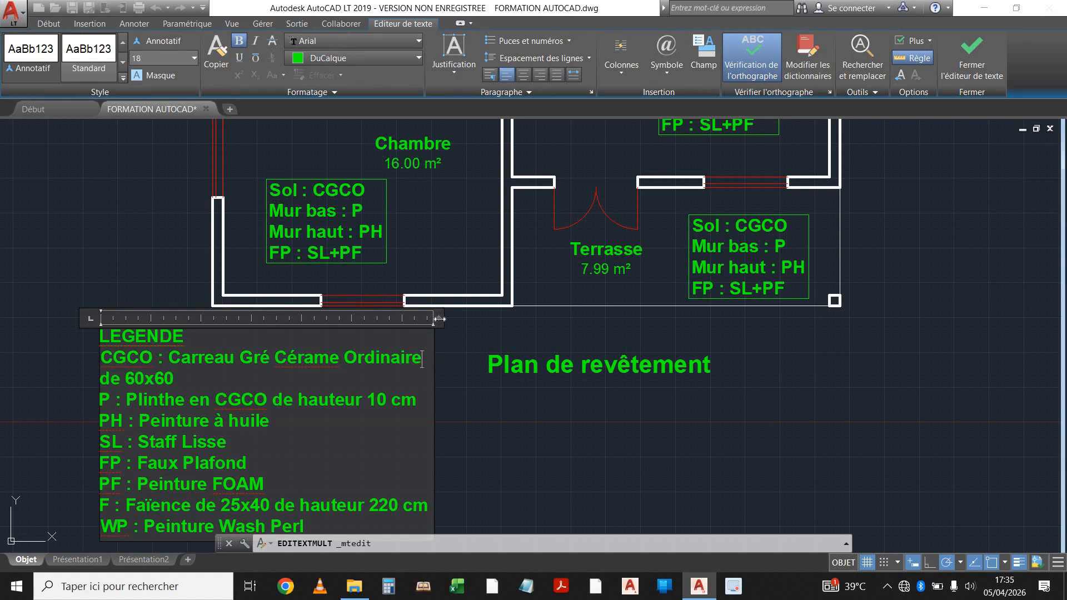
drag(439, 318, 527, 325)
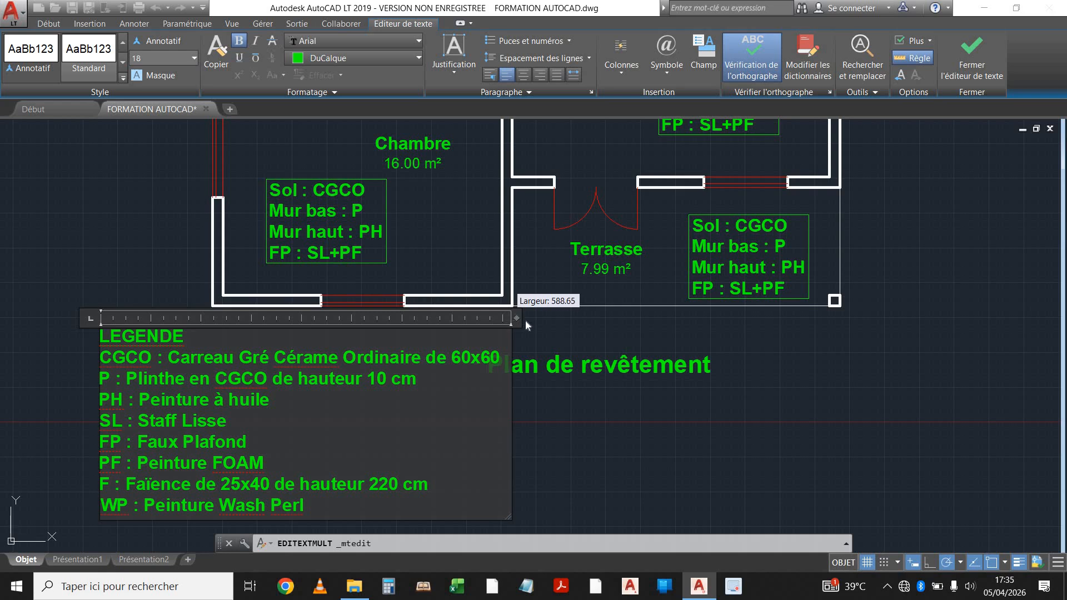
click(622, 386)
Step: Move the "Plan de revêtement" title slightly to the right and down, clear of the widened legend
click(588, 367)
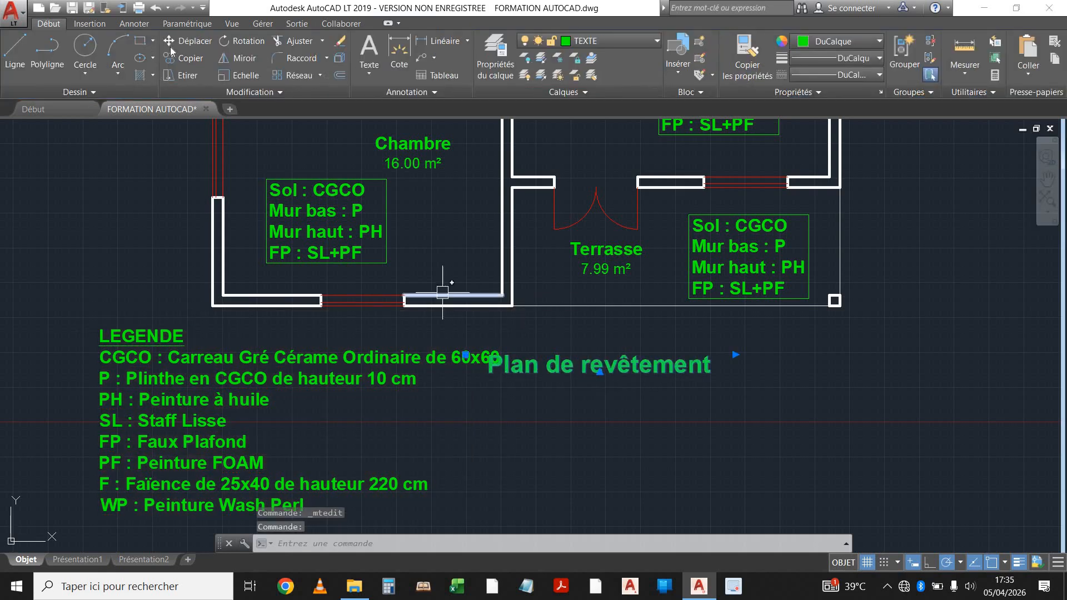
click(537, 399)
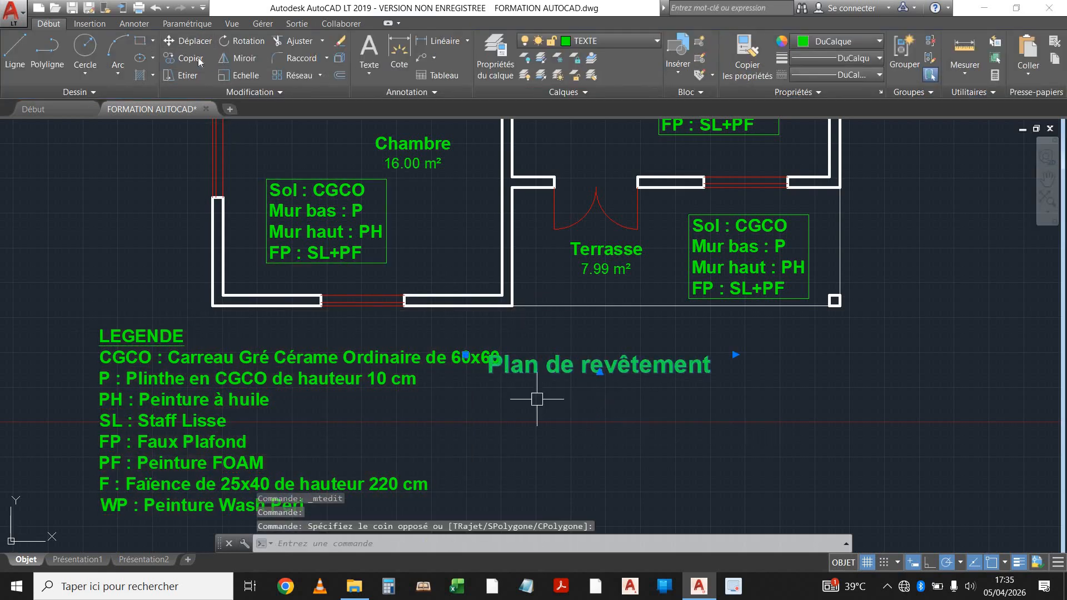
click(189, 41)
click(626, 430)
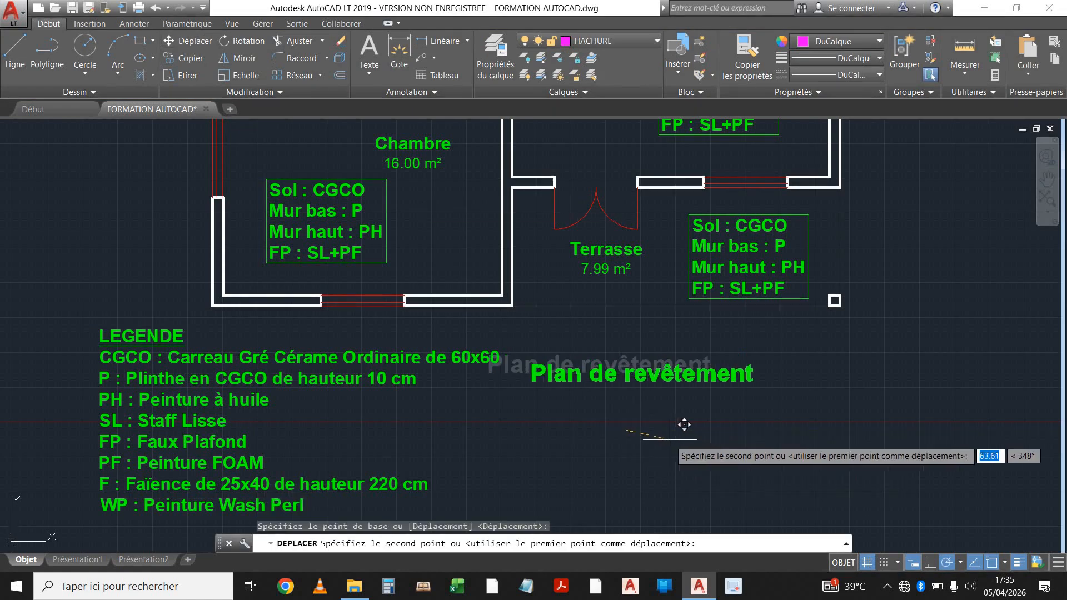
click(677, 447)
Step: Review each legend entry from CGCO to WP against the finish notes placed in and around the rooms
scroll(552, 339, down, 4)
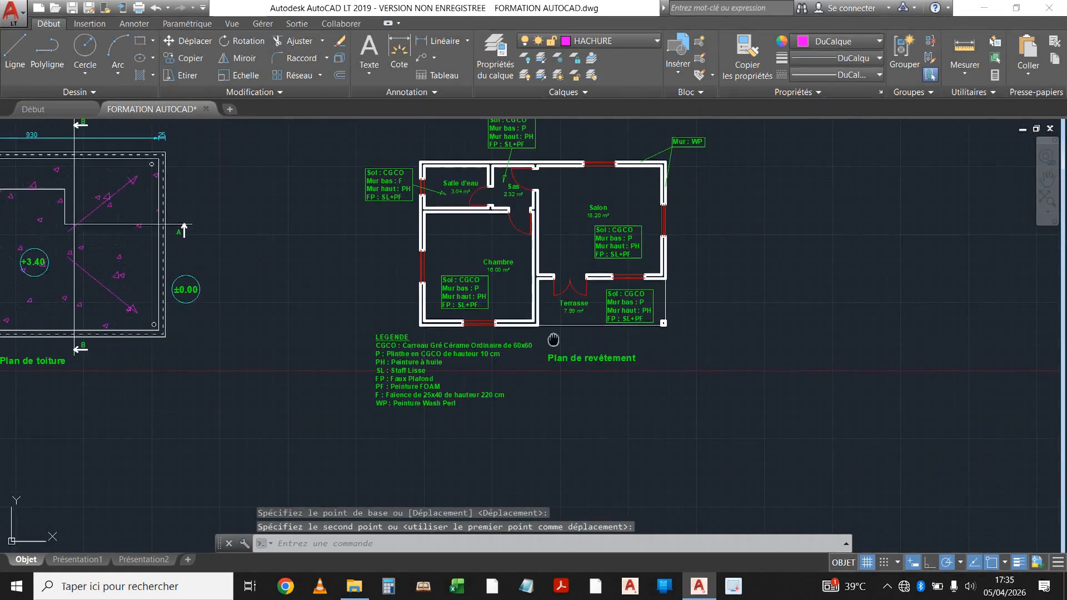
scroll(551, 344, up, 2)
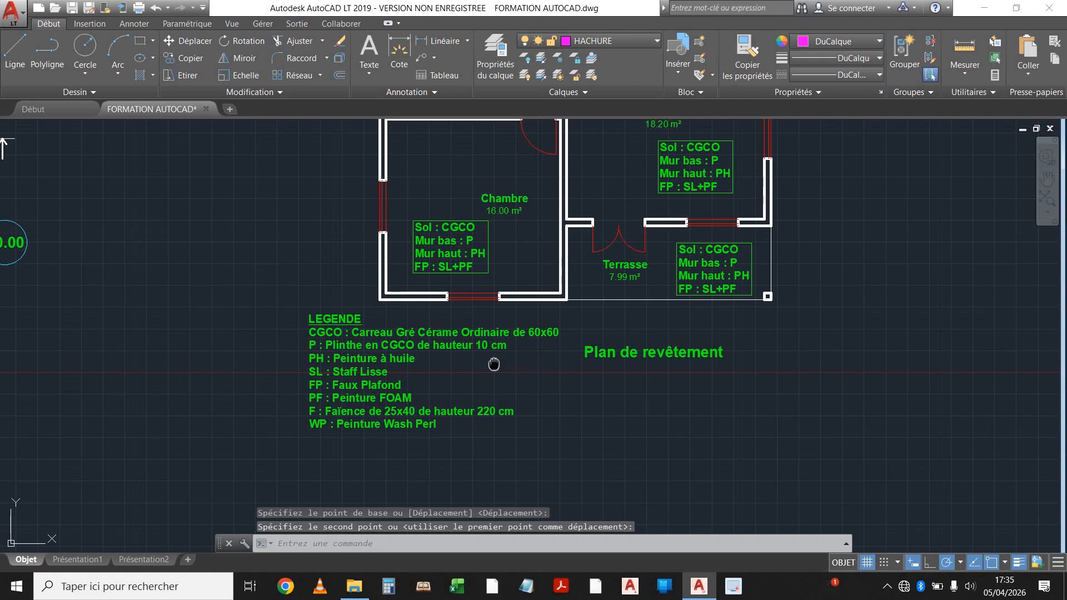
middle_drag(493, 363, 474, 386)
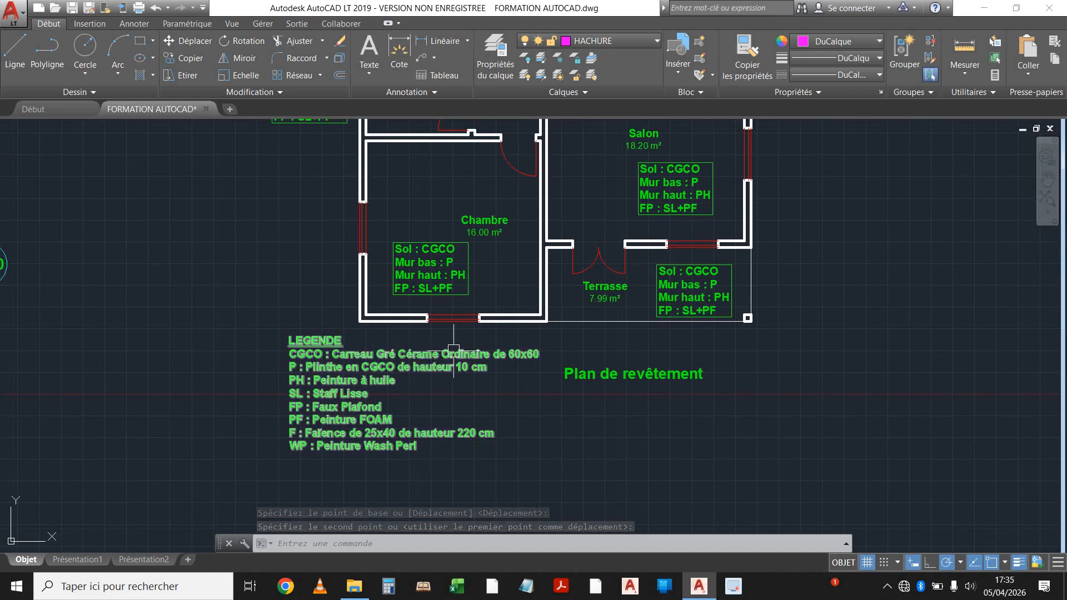
middle_drag(548, 364, 523, 377)
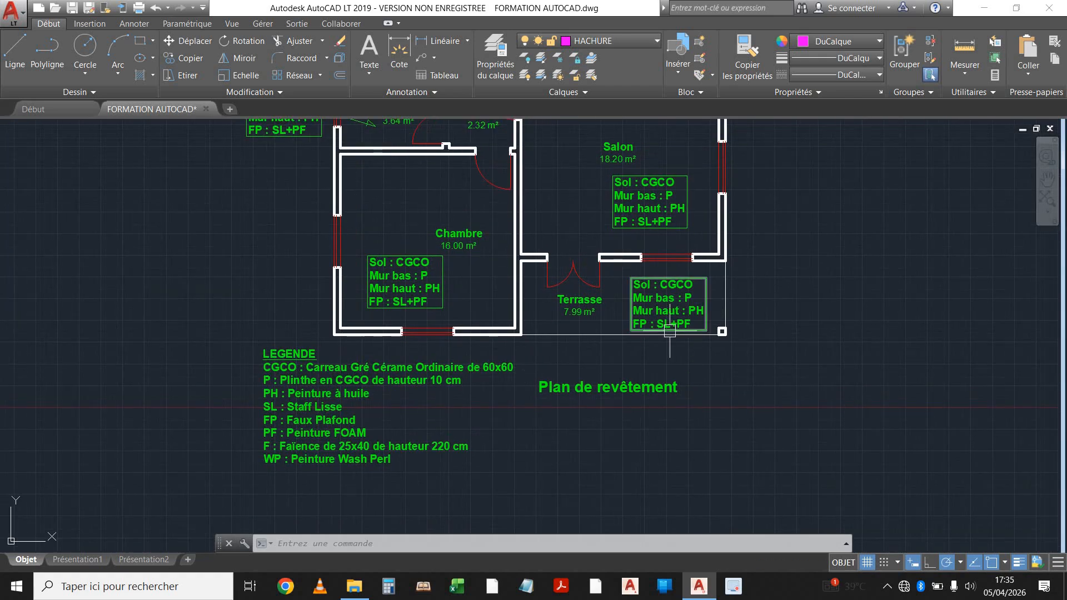
mouse_move(669, 330)
middle_down()
mouse_move(723, 325)
mouse_move(721, 301)
middle_up()
scroll(368, 373, up, 2)
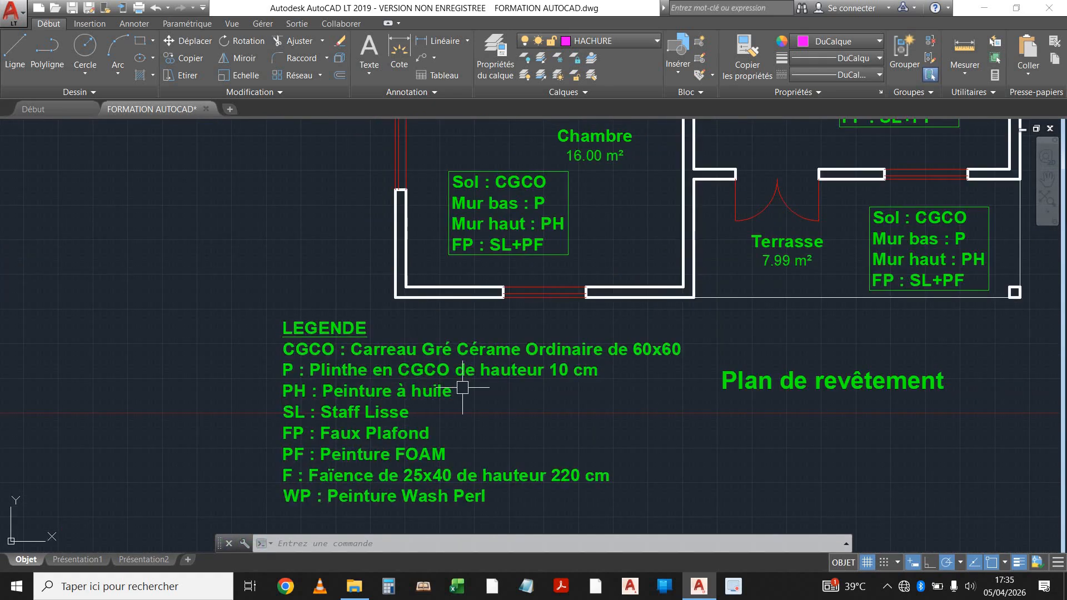
middle_drag(476, 389, 439, 392)
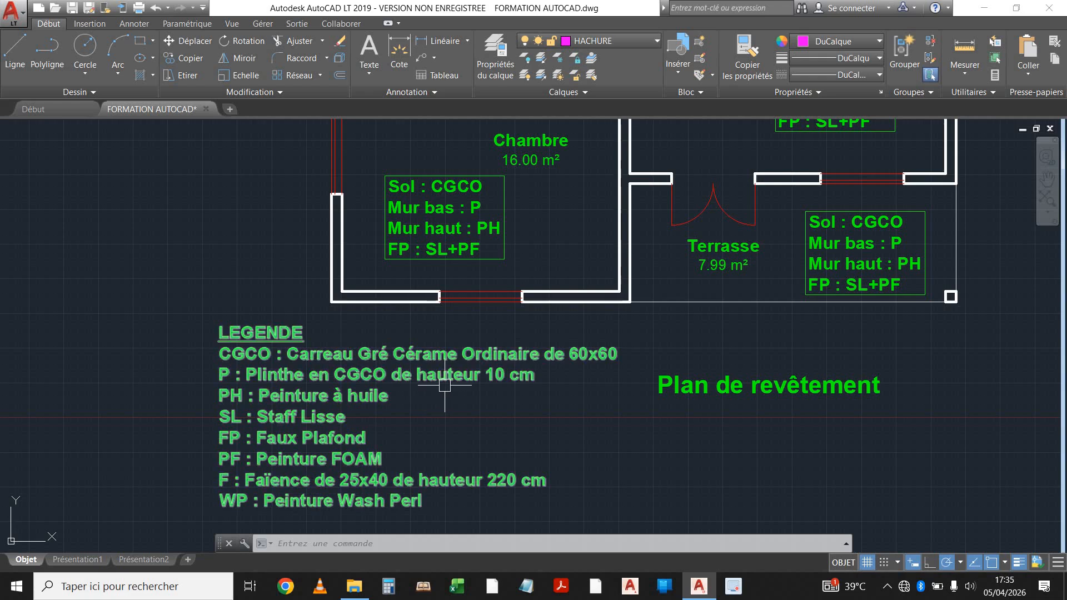
middle_drag(578, 388, 489, 398)
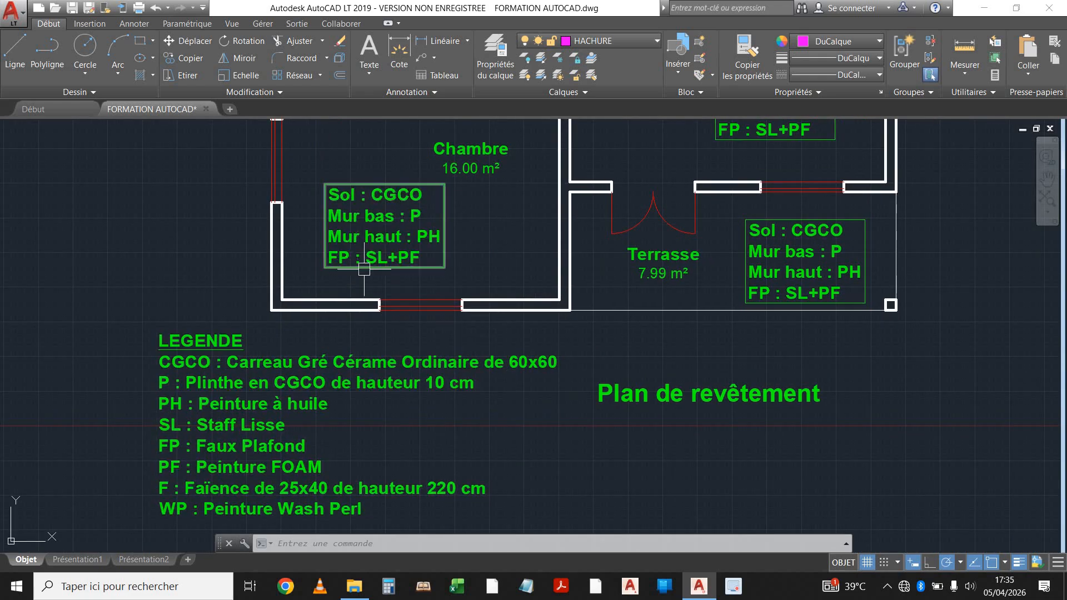
middle_drag(364, 269, 377, 259)
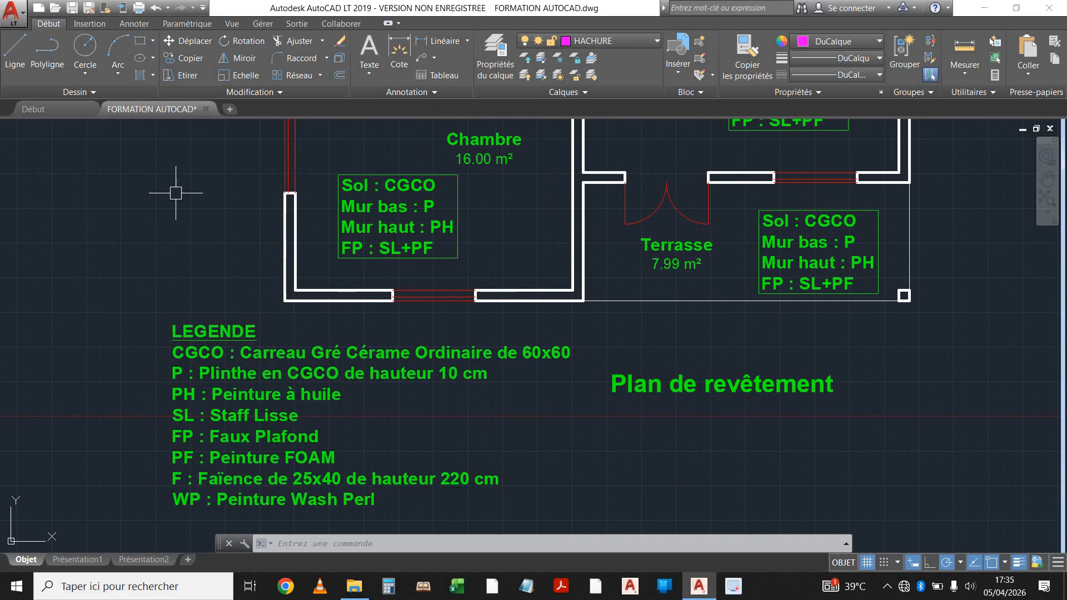
scroll(186, 442, up, 2)
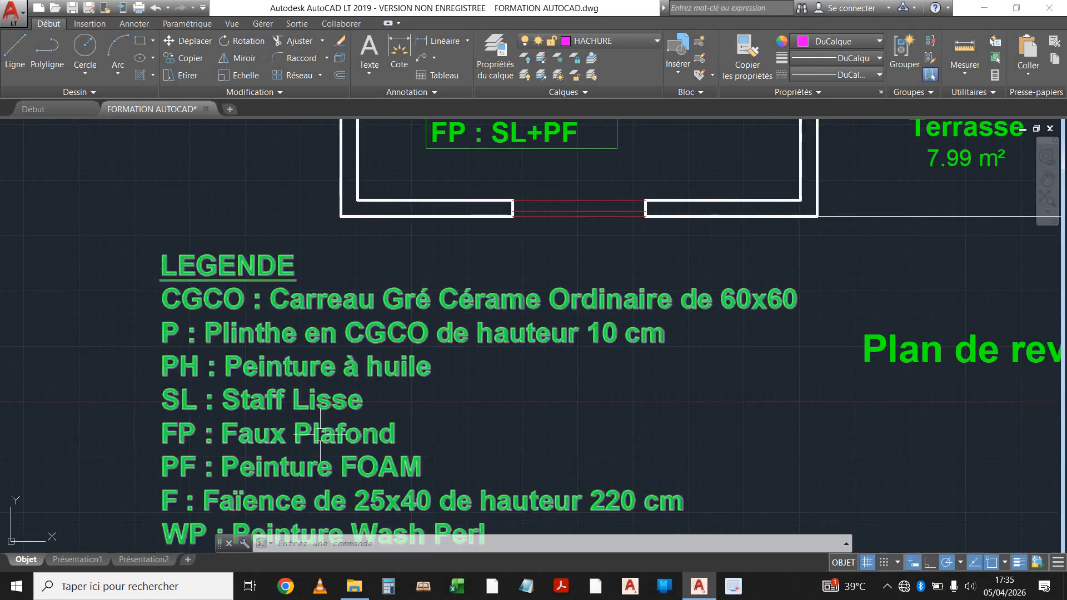
scroll(383, 438, down, 2)
middle_drag(436, 425, 432, 345)
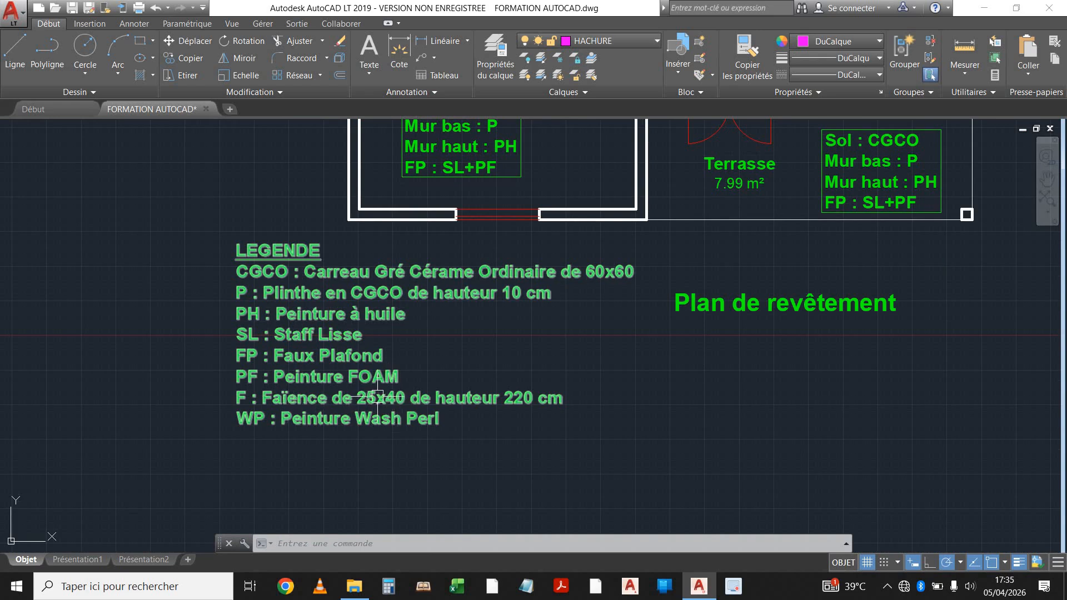
scroll(377, 393, up, 2)
scroll(377, 393, down, 2)
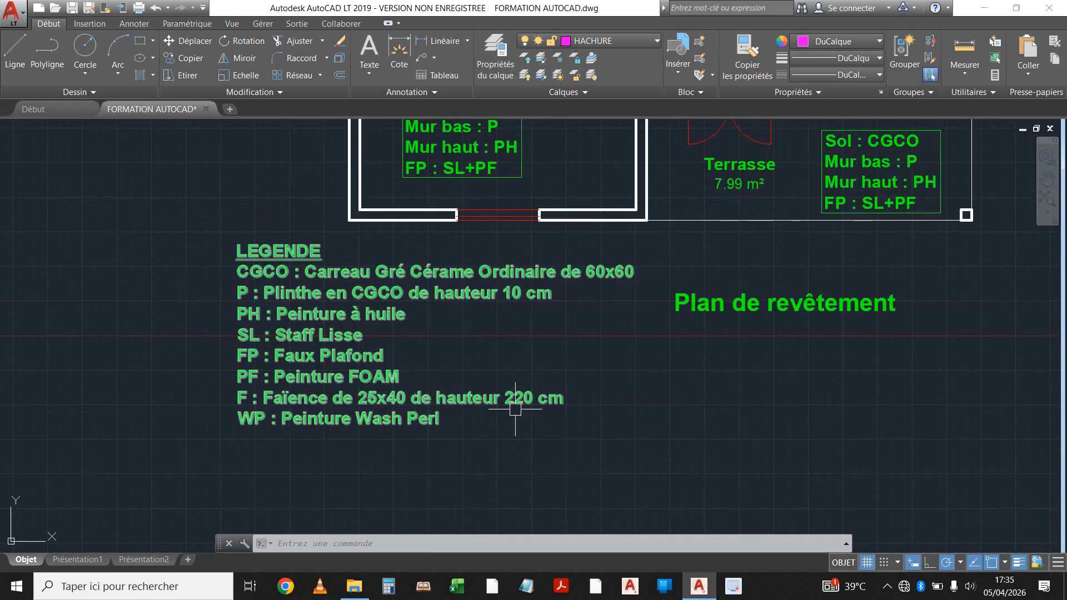
scroll(528, 398, up, 2)
scroll(647, 417, down, 2)
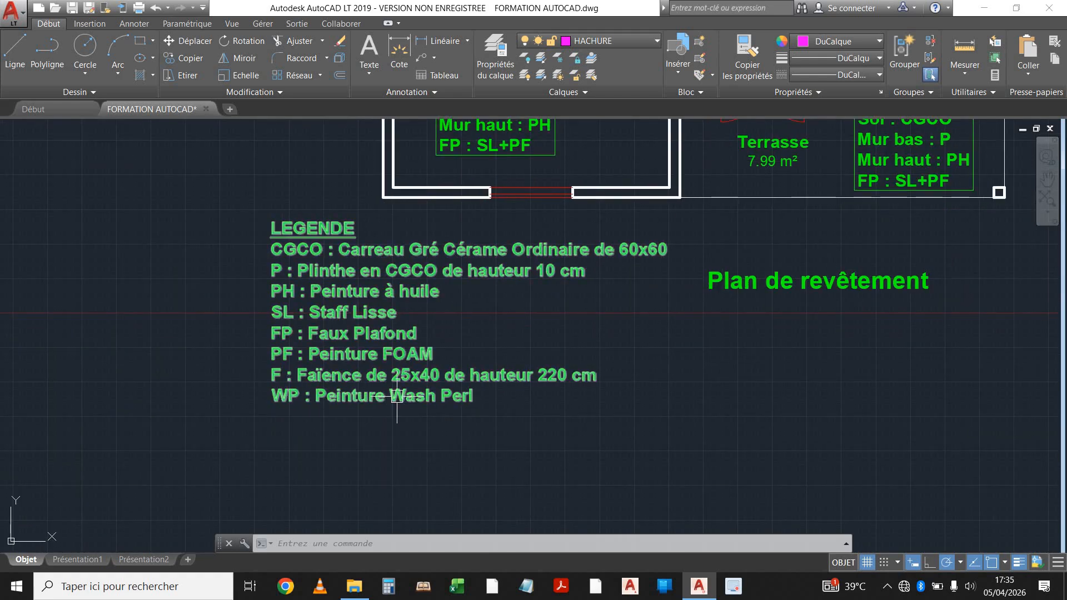
scroll(400, 397, down, 4)
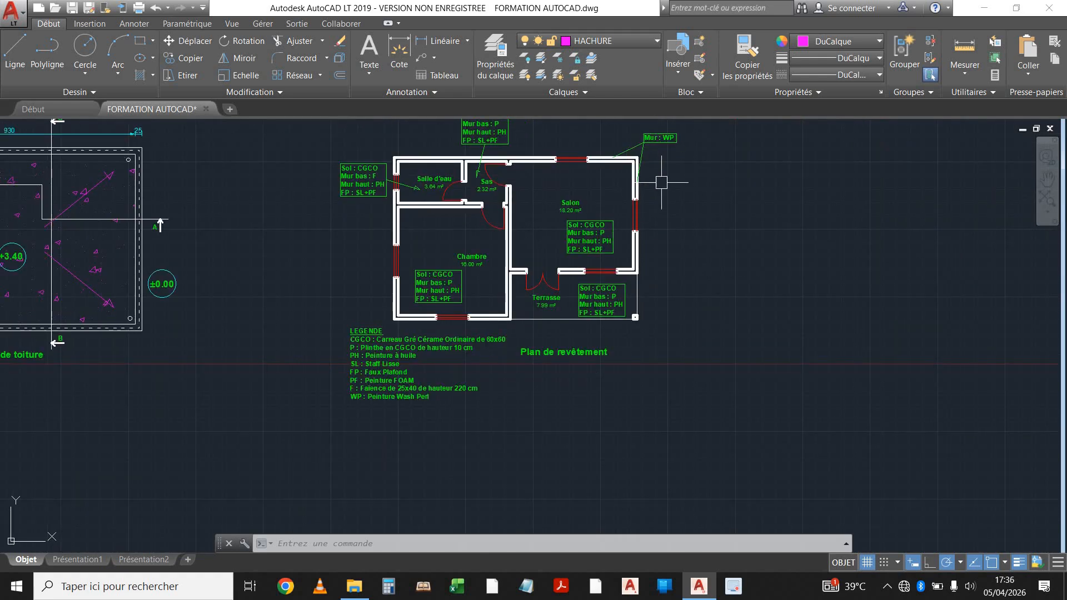
scroll(611, 171, up, 2)
scroll(595, 192, down, 2)
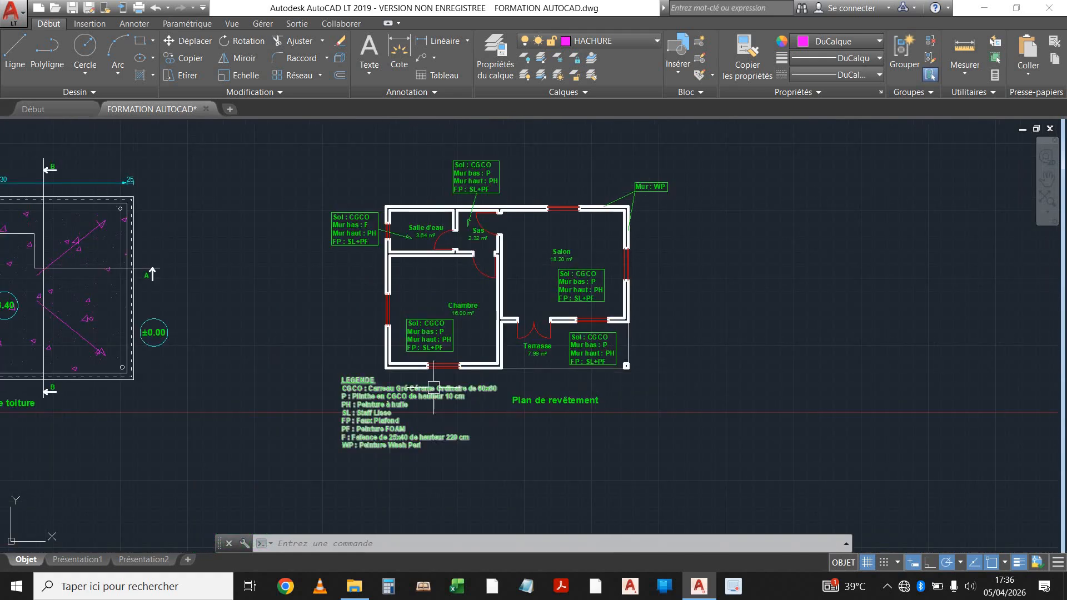
middle_drag(398, 279, 417, 250)
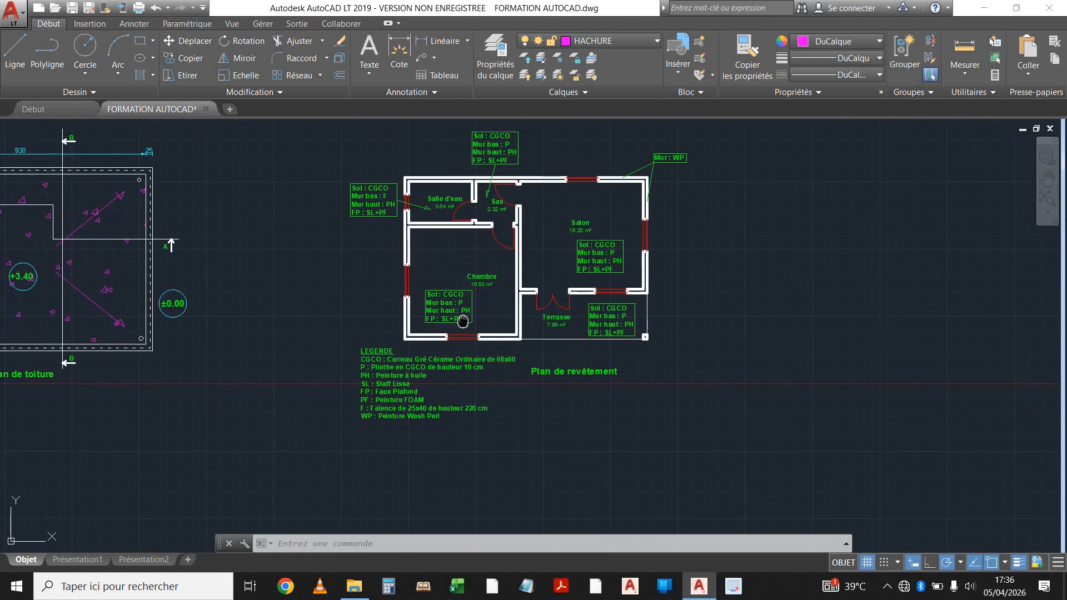
middle_drag(463, 321, 439, 319)
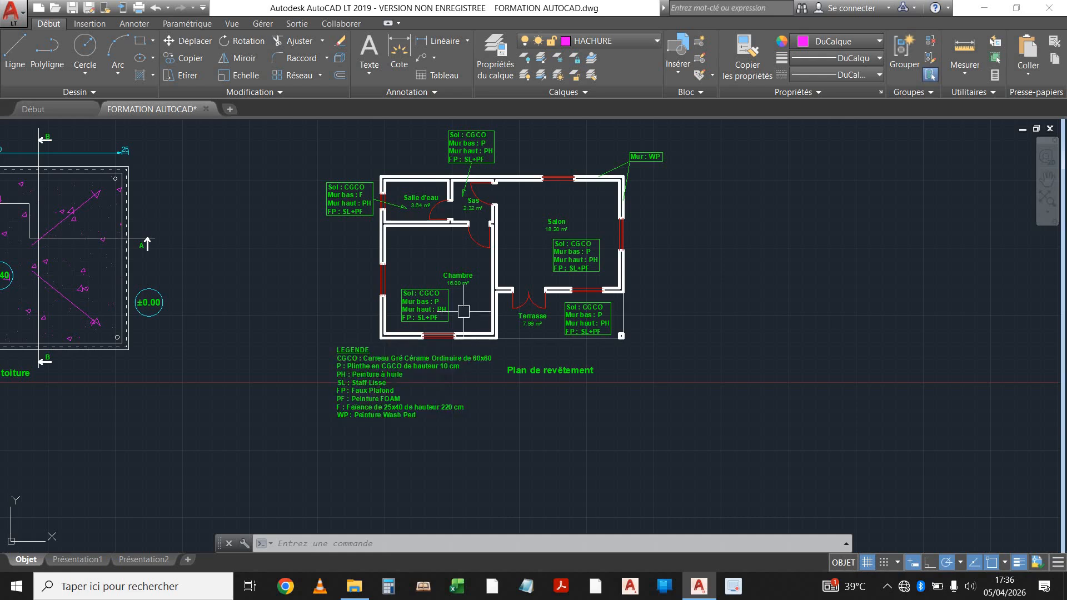
Step: Move the "Plan de revêtement" title slightly to the left and down, closer to the legend
scroll(548, 373, up, 2)
click(503, 369)
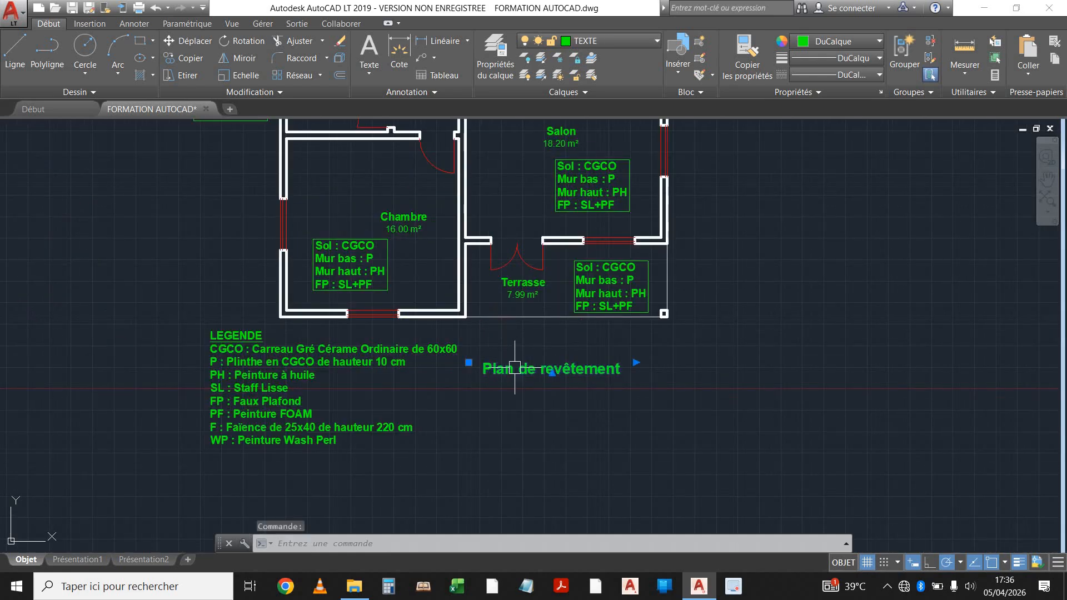
click(179, 40)
click(769, 424)
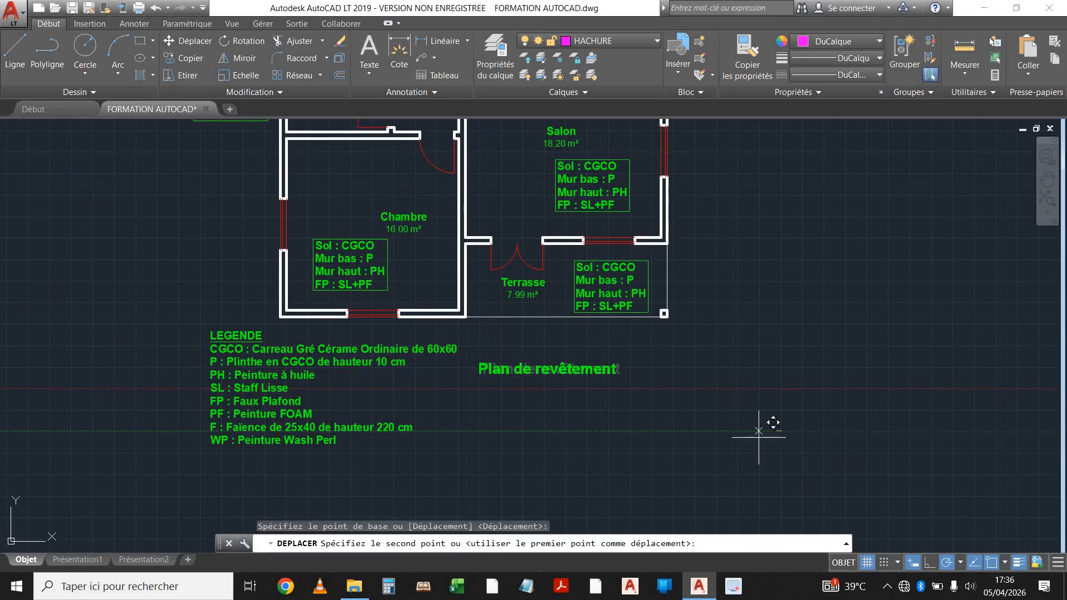
click(728, 436)
scroll(620, 411, down, 2)
scroll(618, 411, down, 1)
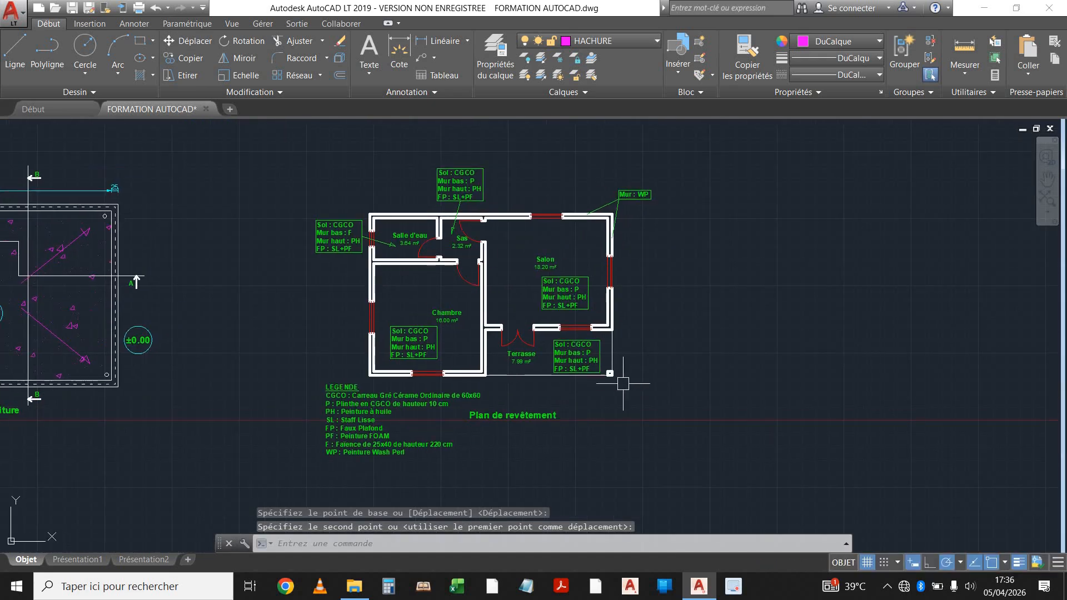
Step: Examine the whole floor-covering plan with its finish notes, leader lines, legend and title
scroll(639, 375, up, 1)
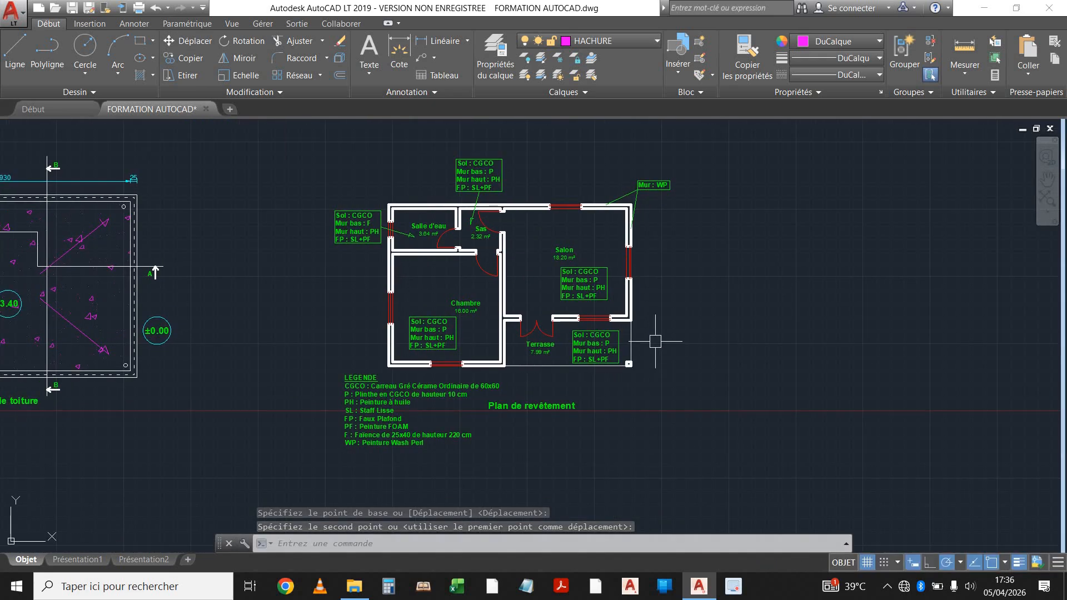
scroll(481, 295, up, 2)
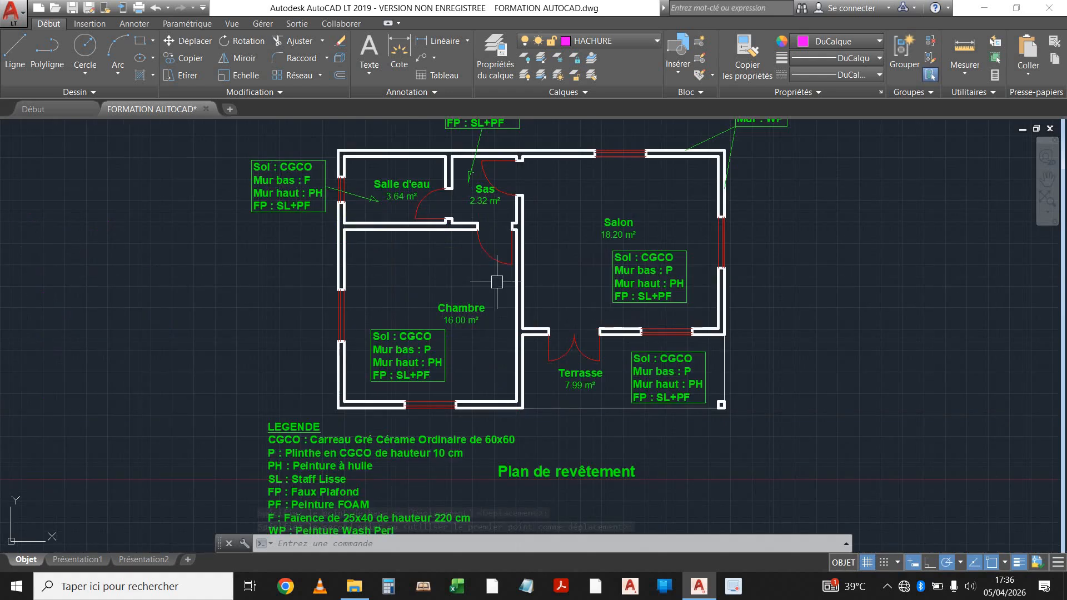
mouse_move(499, 277)
middle_down()
mouse_move(449, 287)
mouse_move(486, 261)
middle_up()
scroll(449, 286, down, 2)
middle_drag(440, 287, 486, 260)
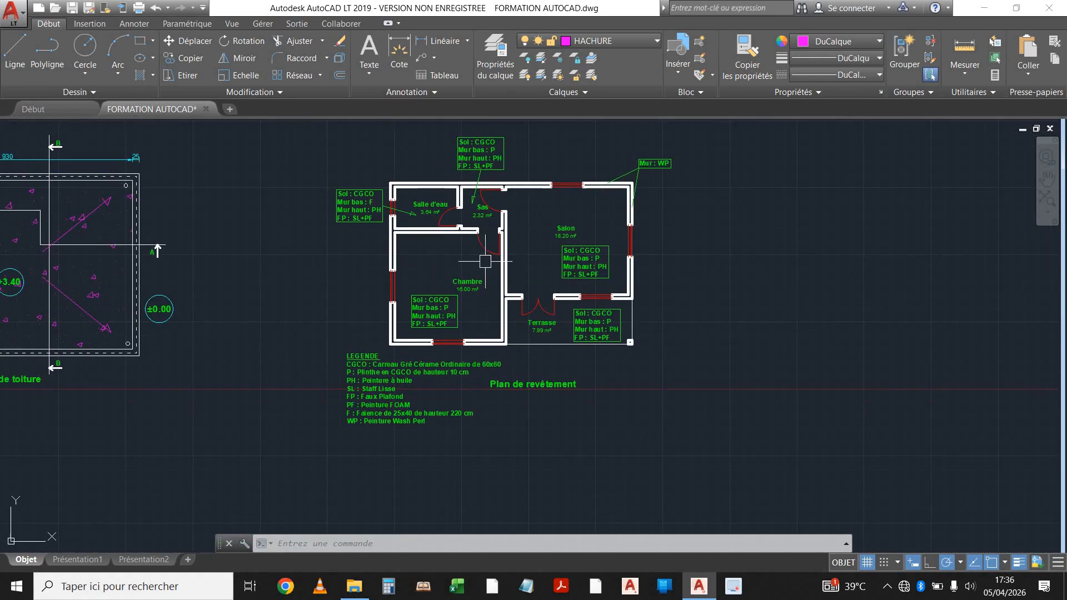
middle_drag(562, 270, 531, 273)
middle_drag(531, 273, 487, 276)
middle_drag(531, 273, 486, 276)
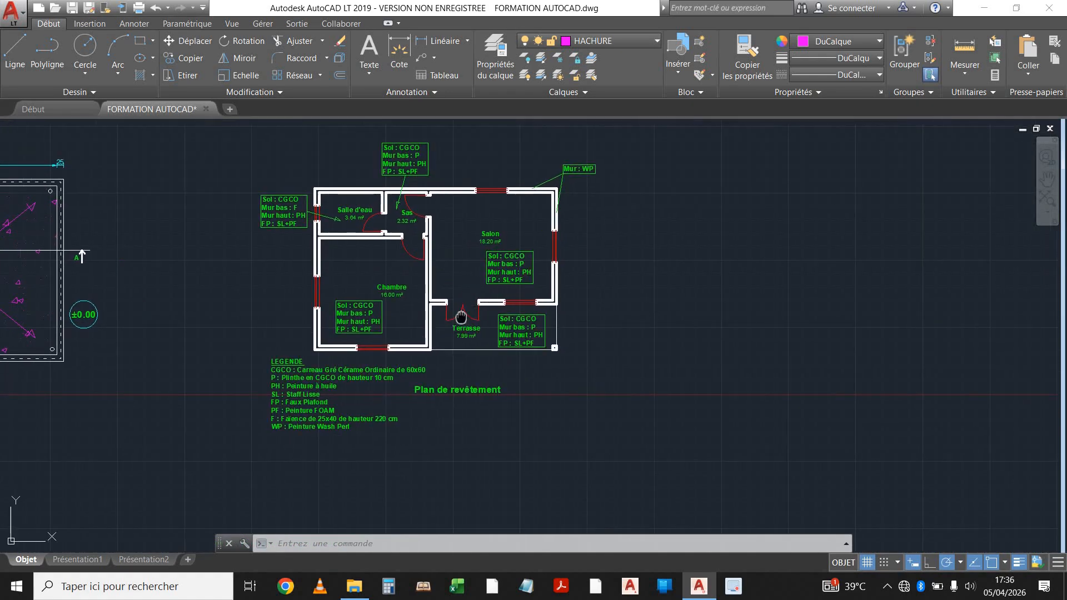
mouse_move(469, 314)
middle_down()
mouse_move(481, 328)
mouse_move(483, 305)
mouse_move(683, 317)
mouse_move(762, 307)
middle_up()
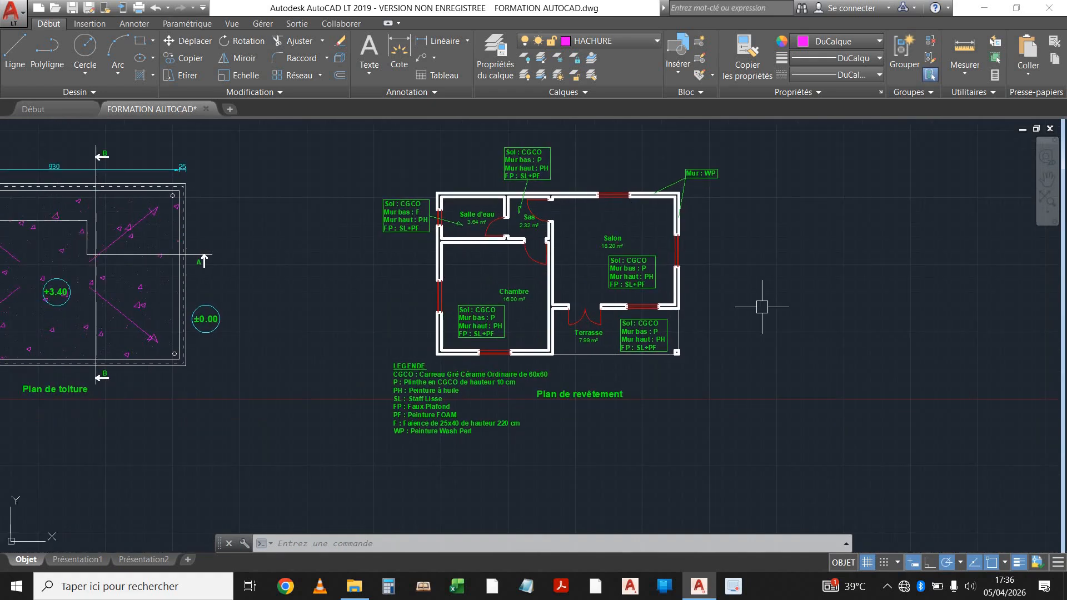